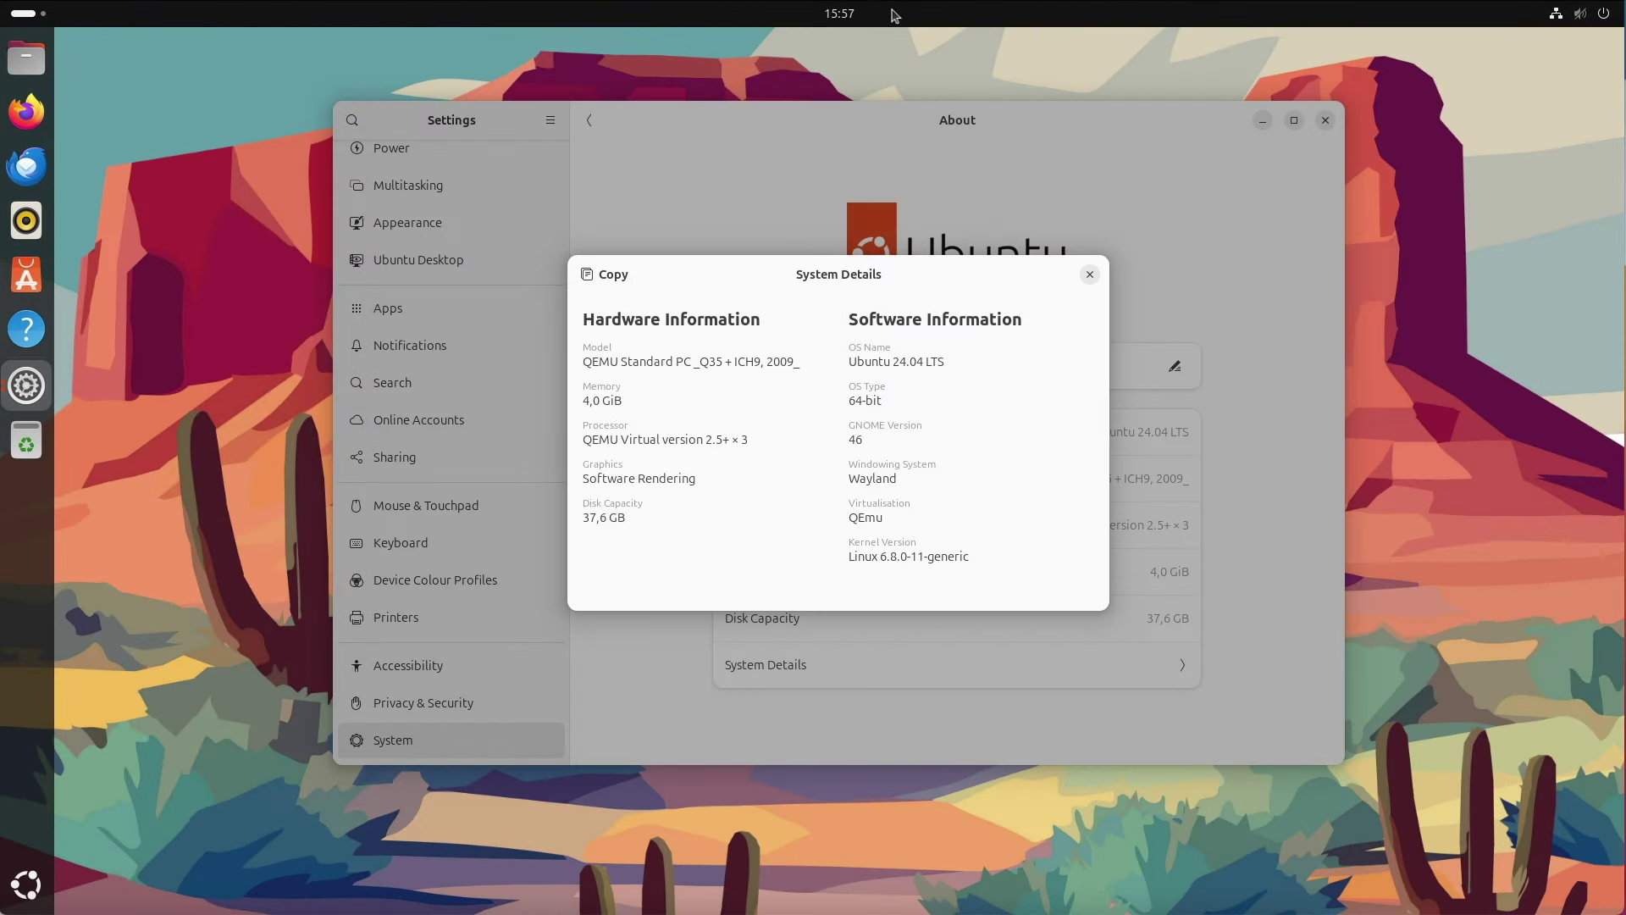
# - Close the System Details dialog and the Settings window, then bring up the app grid
pyautogui.click(1091, 275)
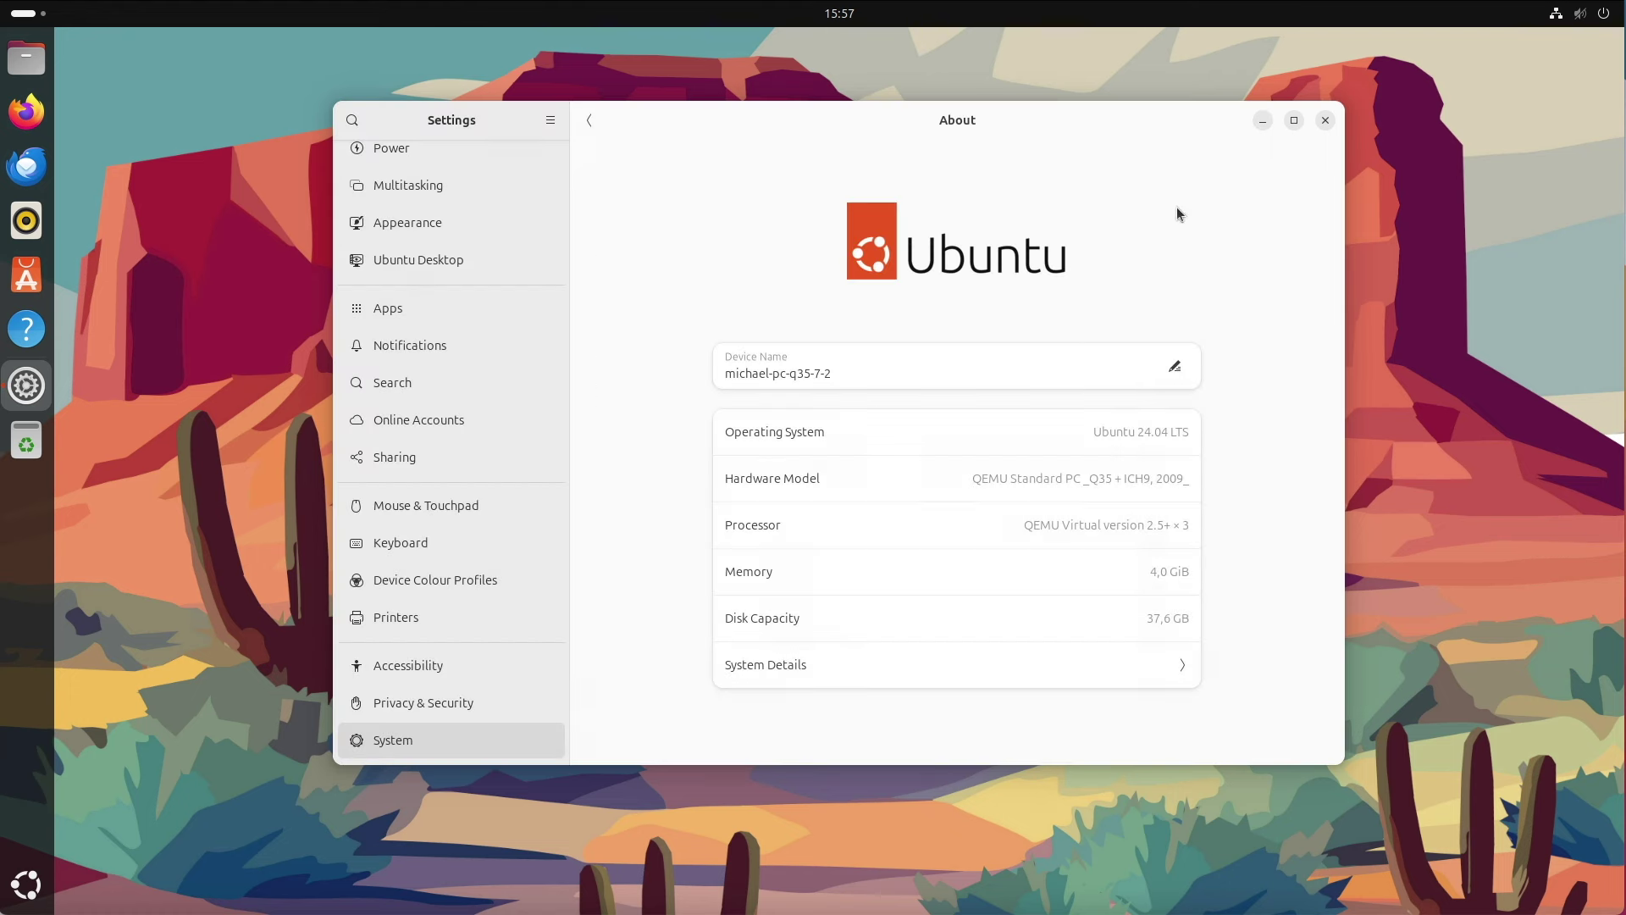
pyautogui.click(1325, 120)
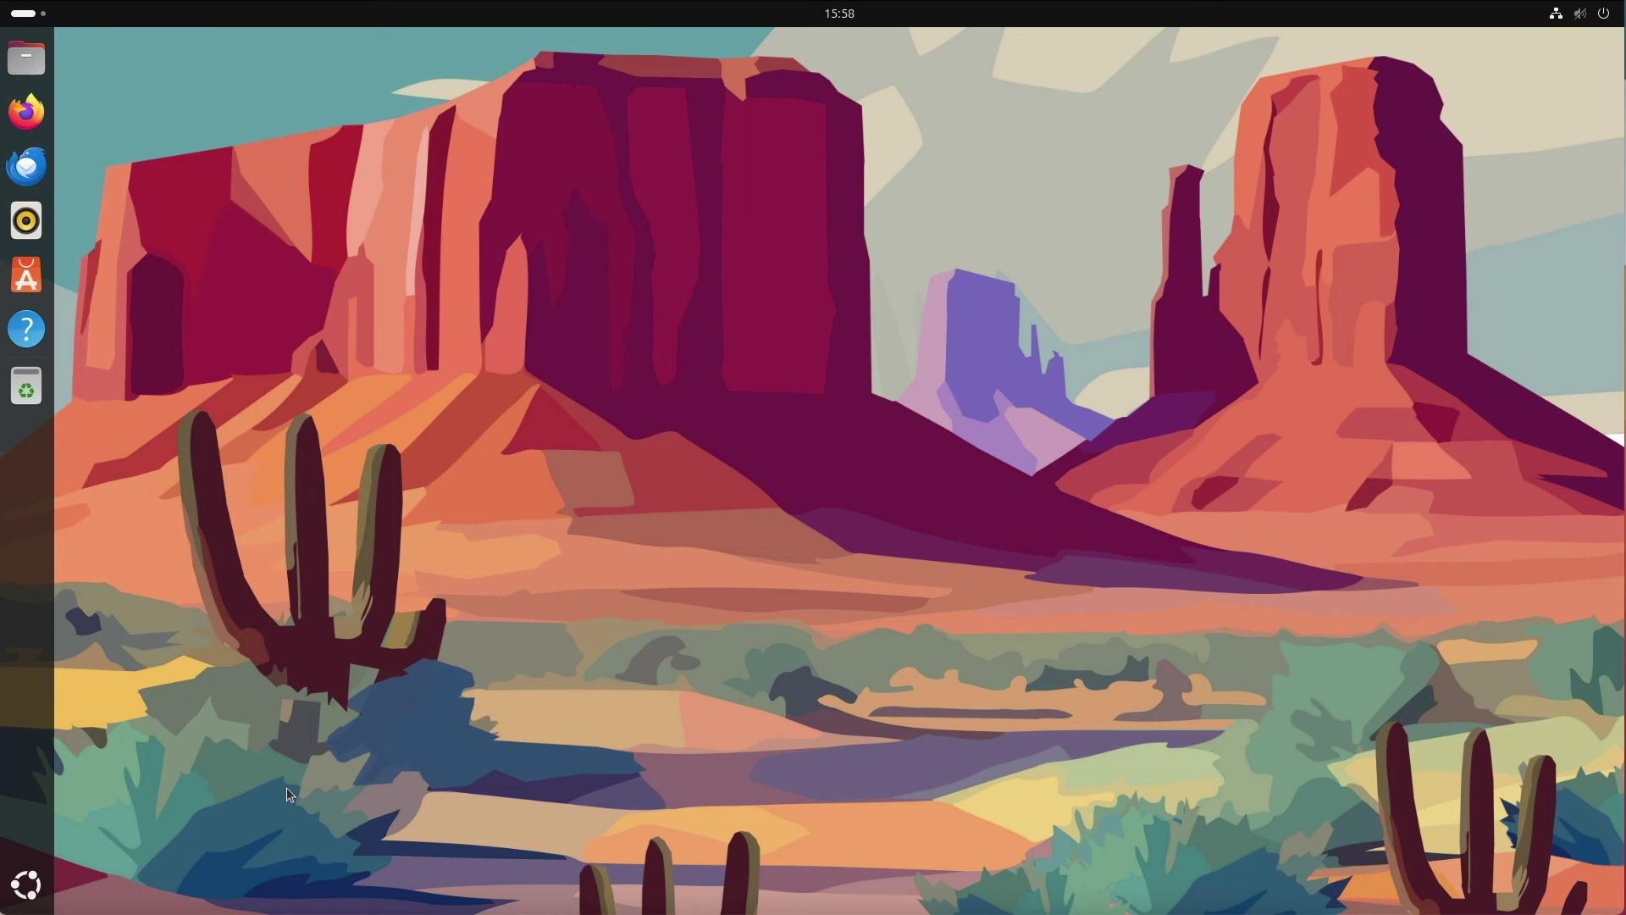
pyautogui.click(27, 884)
# - Pin the Clocks app to the dock from the application grid
pyautogui.click(30, 886)
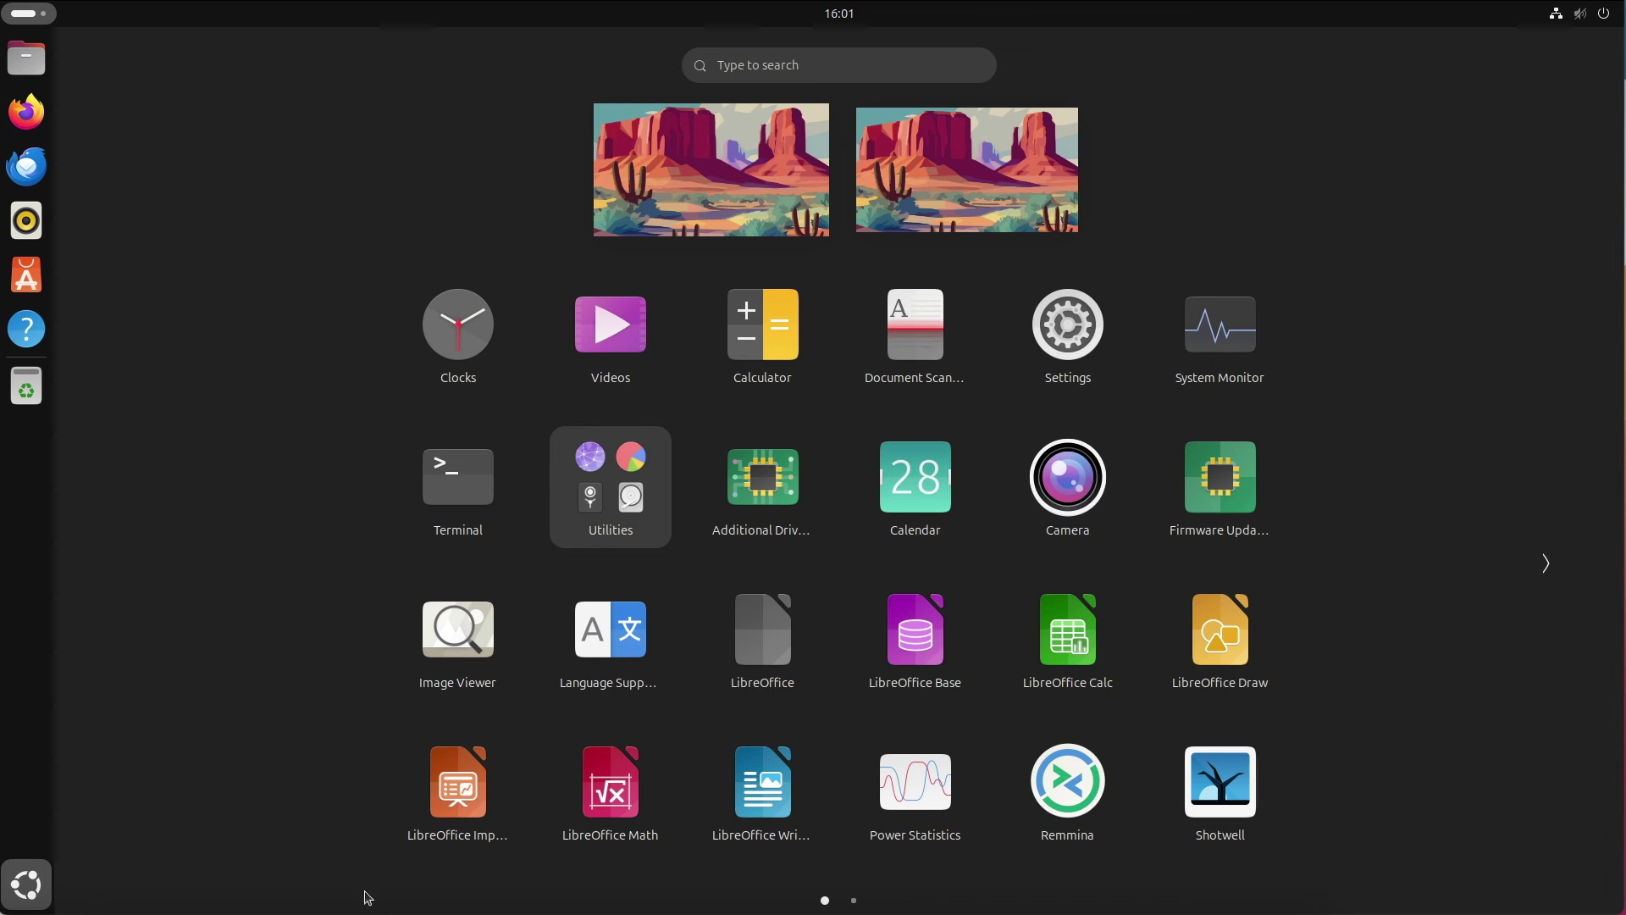
pyautogui.rightClick(446, 301)
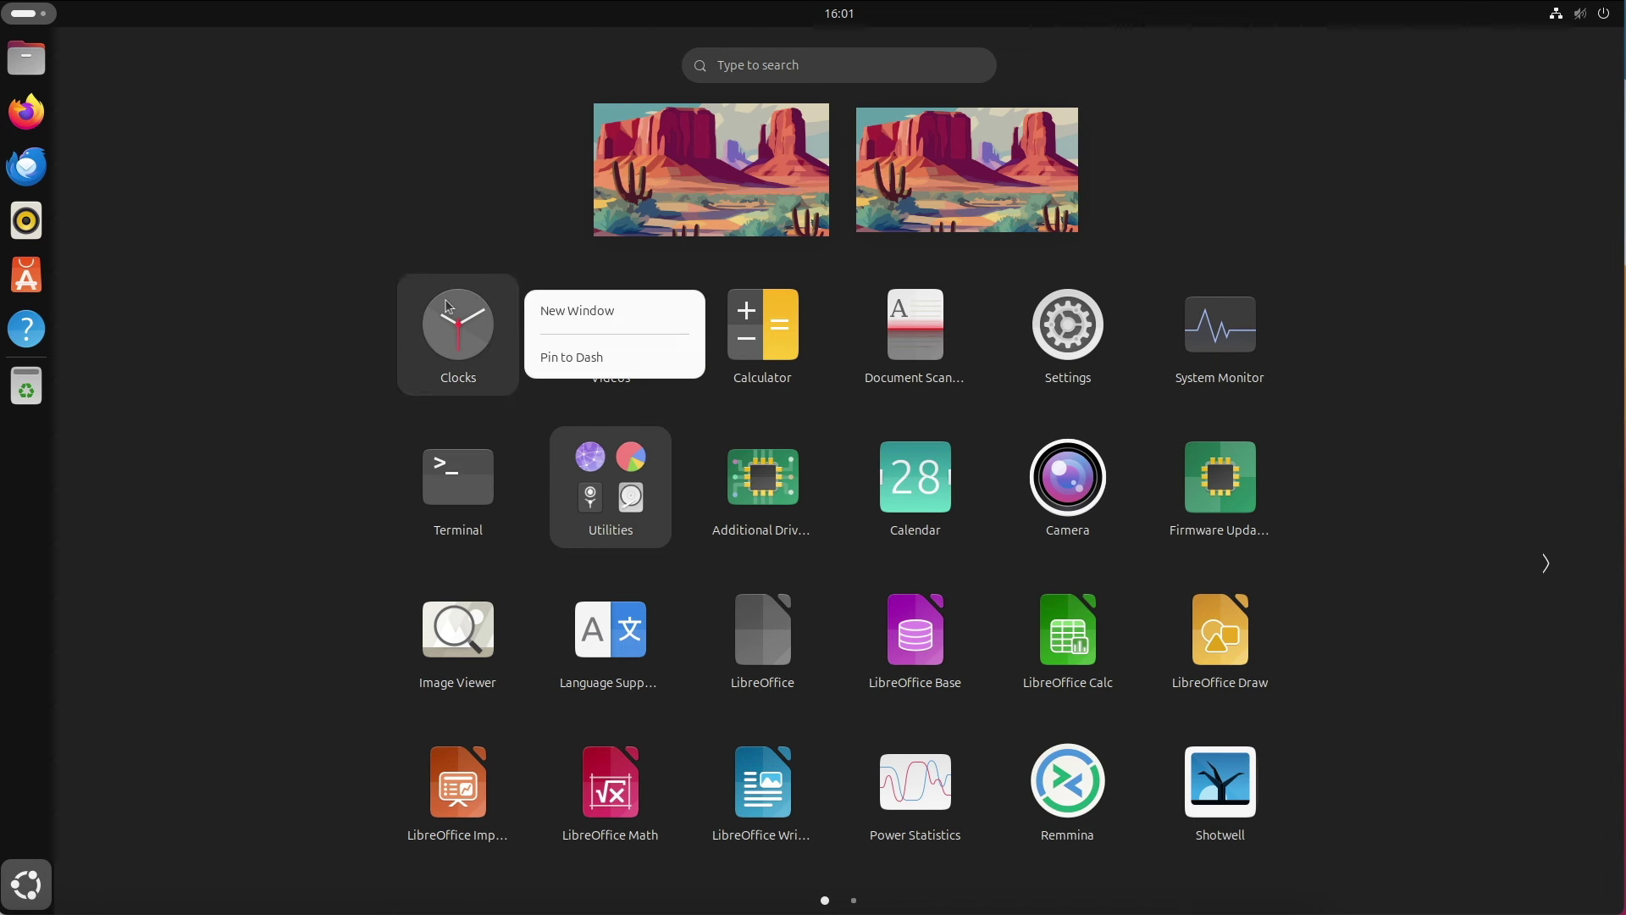
pyautogui.click(571, 356)
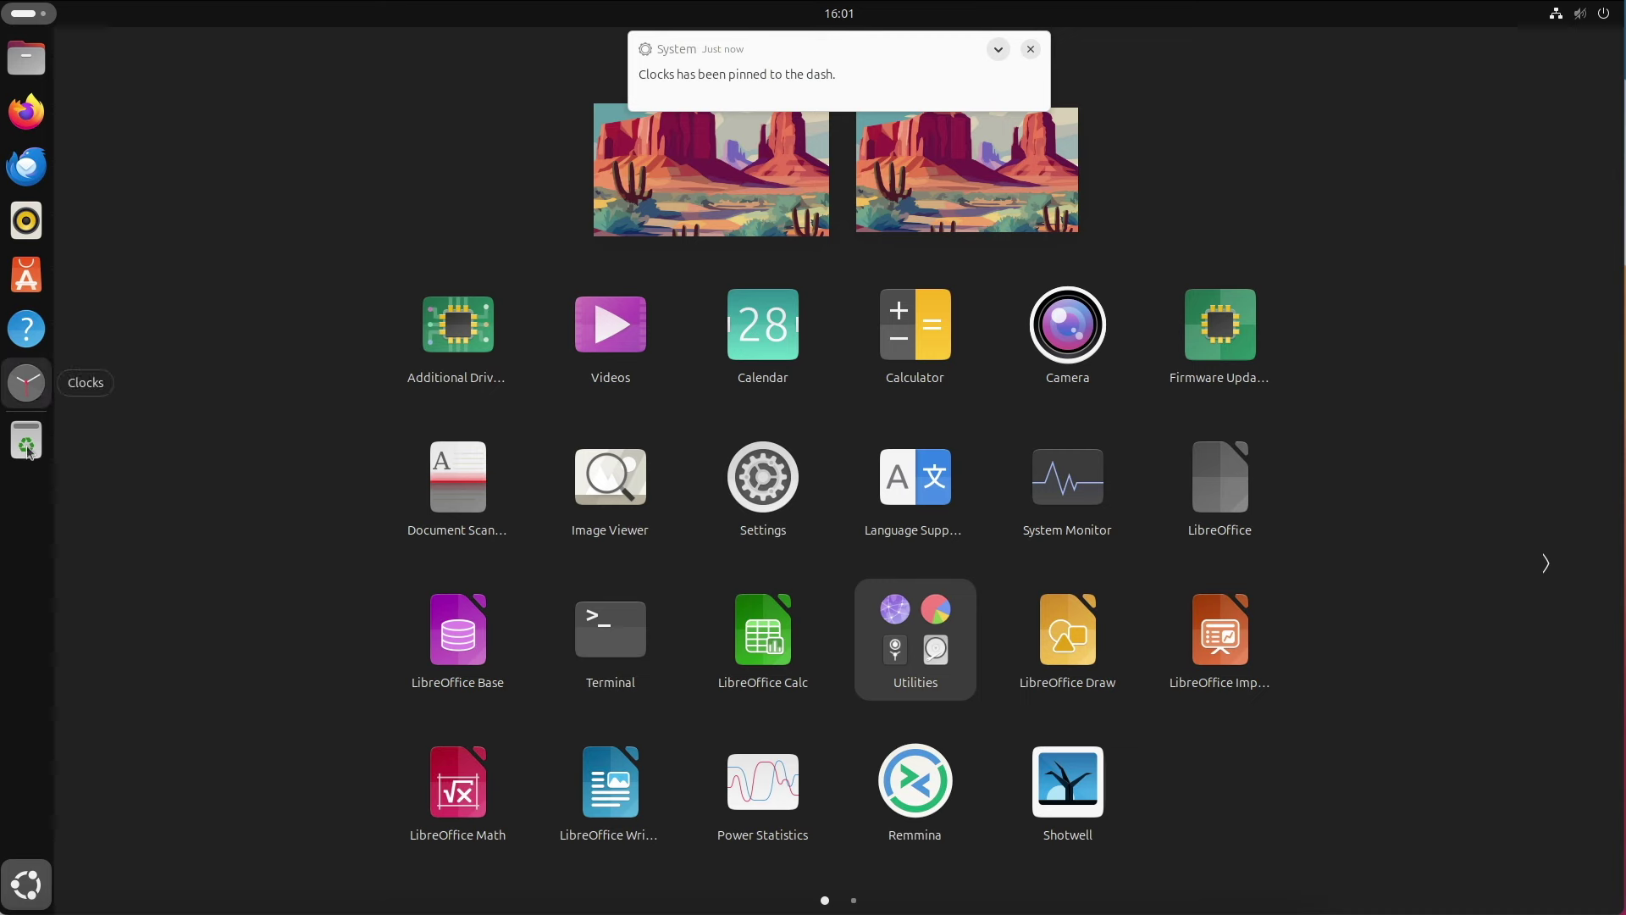
pyautogui.click(26, 885)
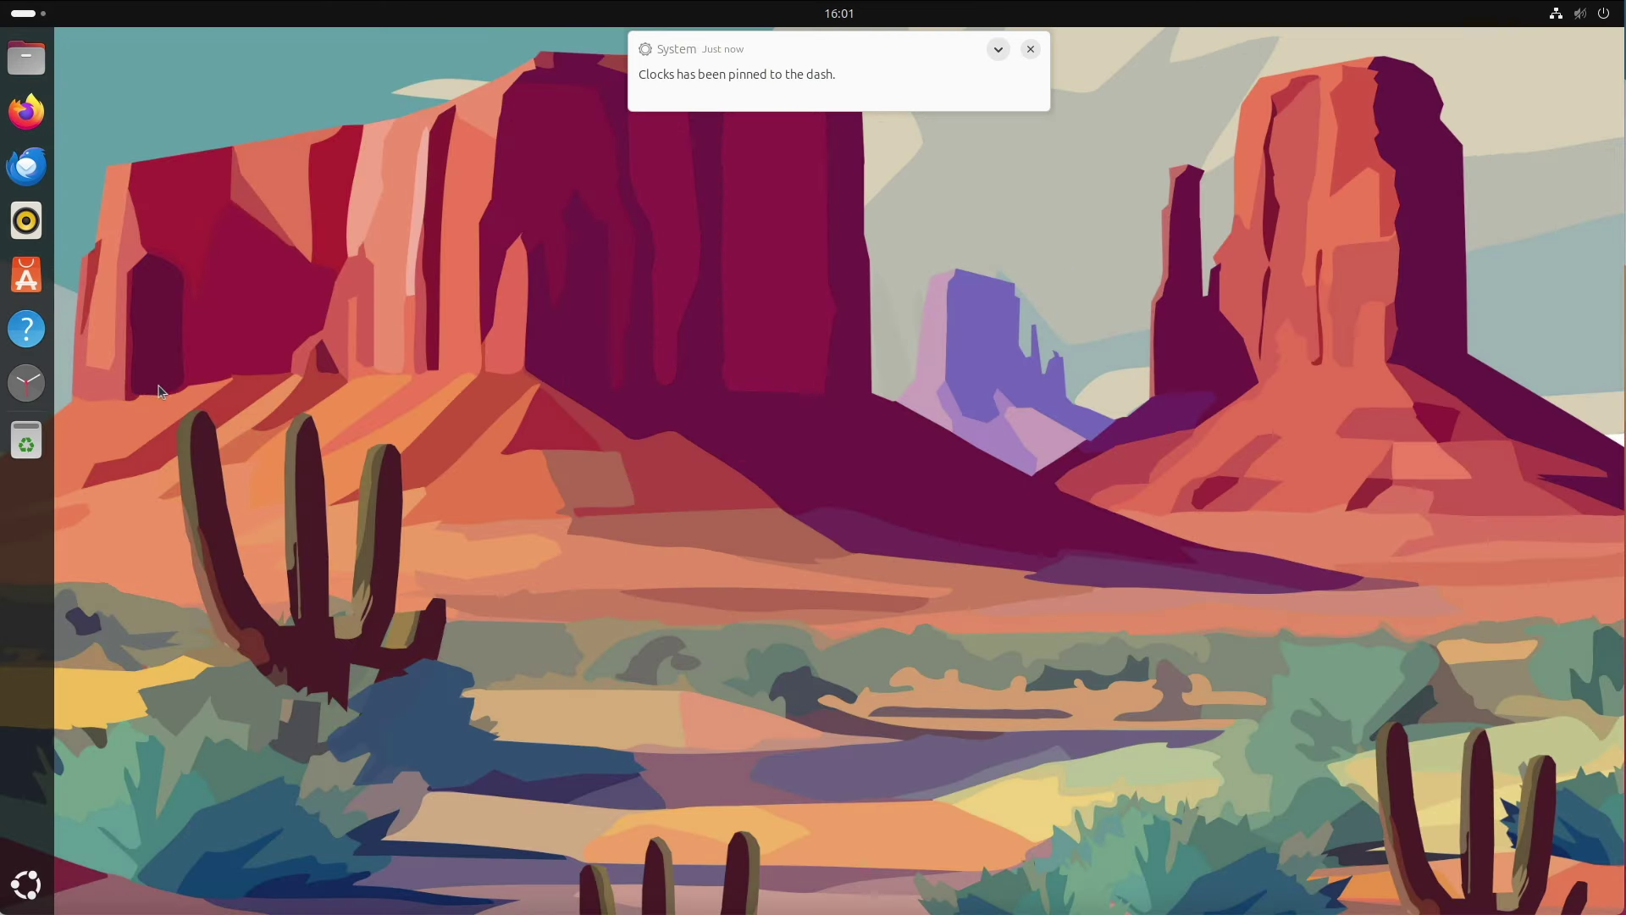
# - Move the dock to the bottom, then the right edge, and turn off panel mode
pyautogui.rightClick(26, 383)
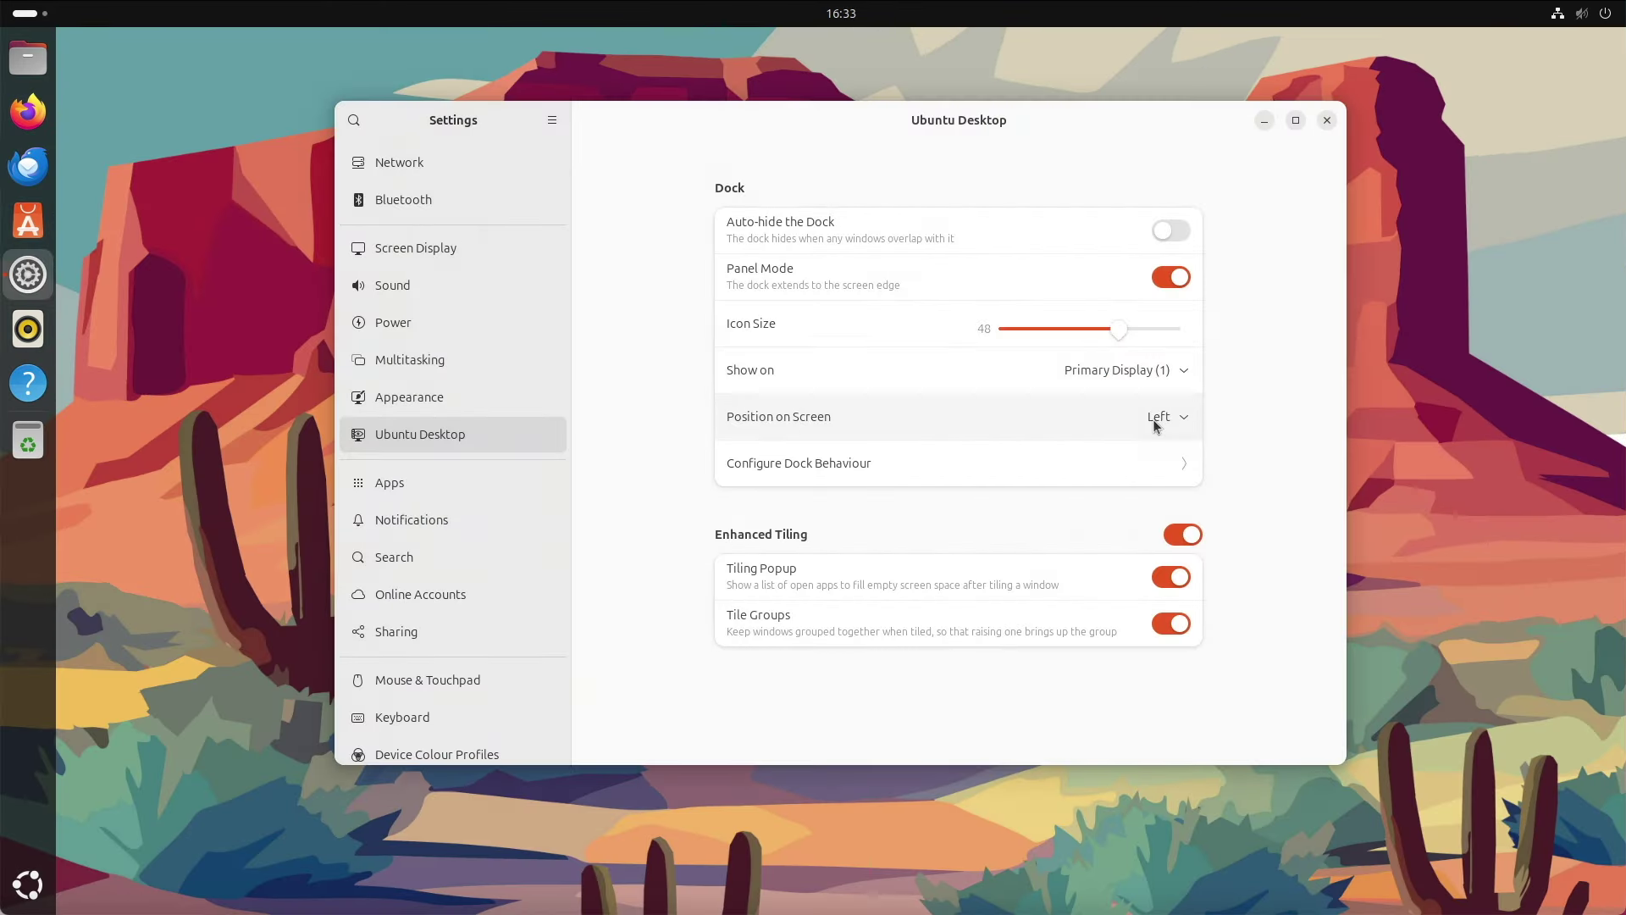
pyautogui.click(1157, 425)
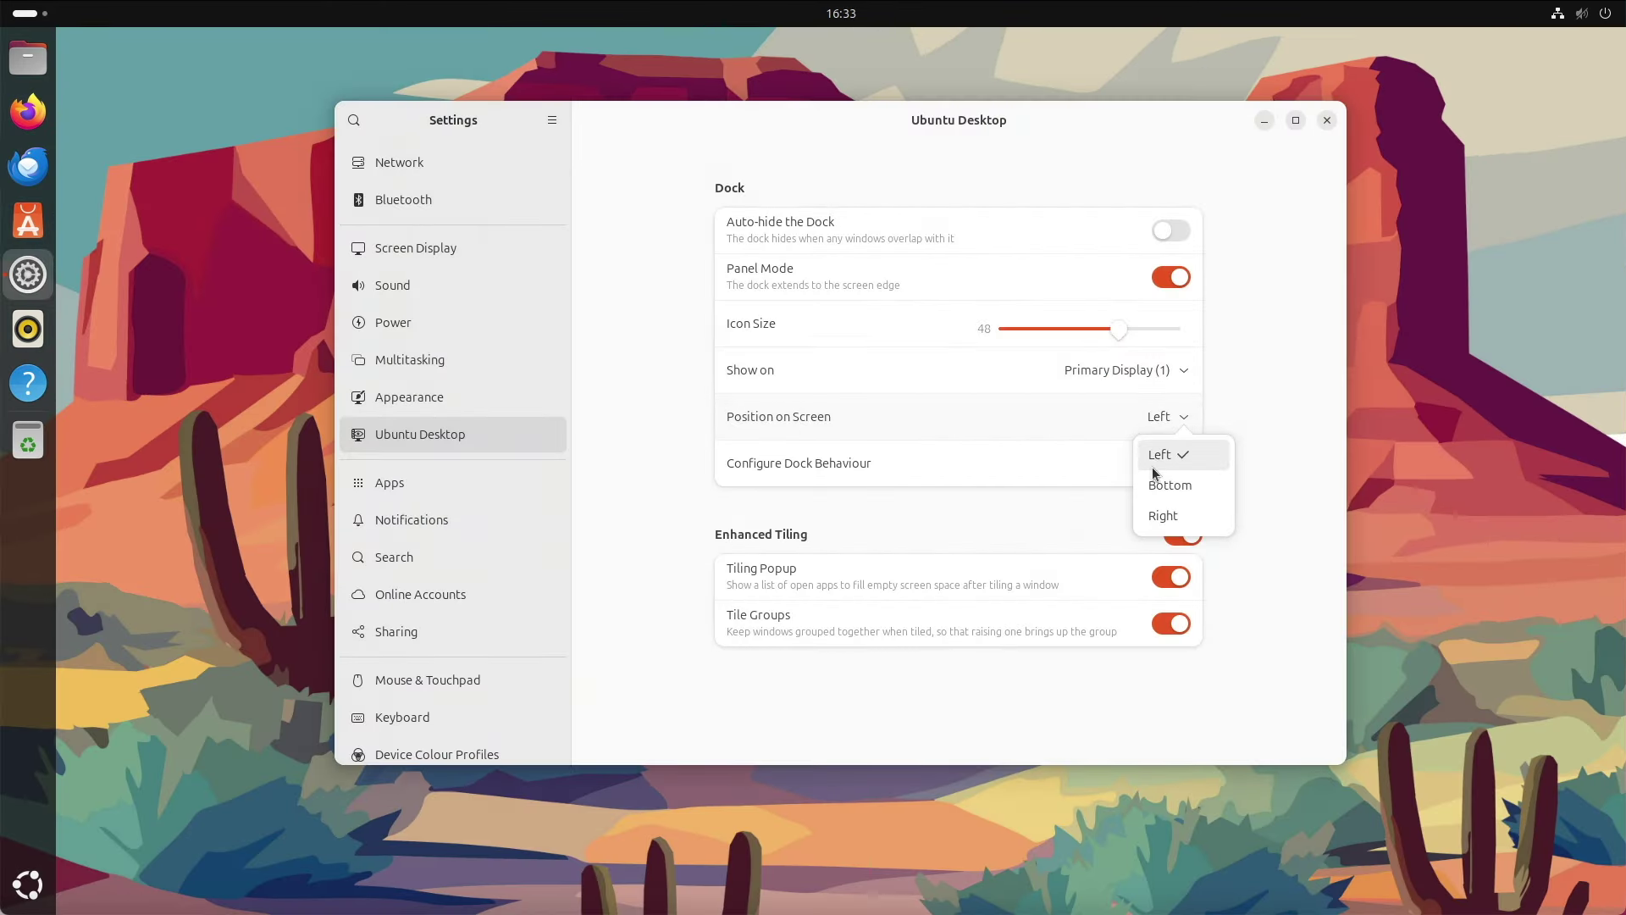
pyautogui.click(1160, 483)
pyautogui.click(1161, 424)
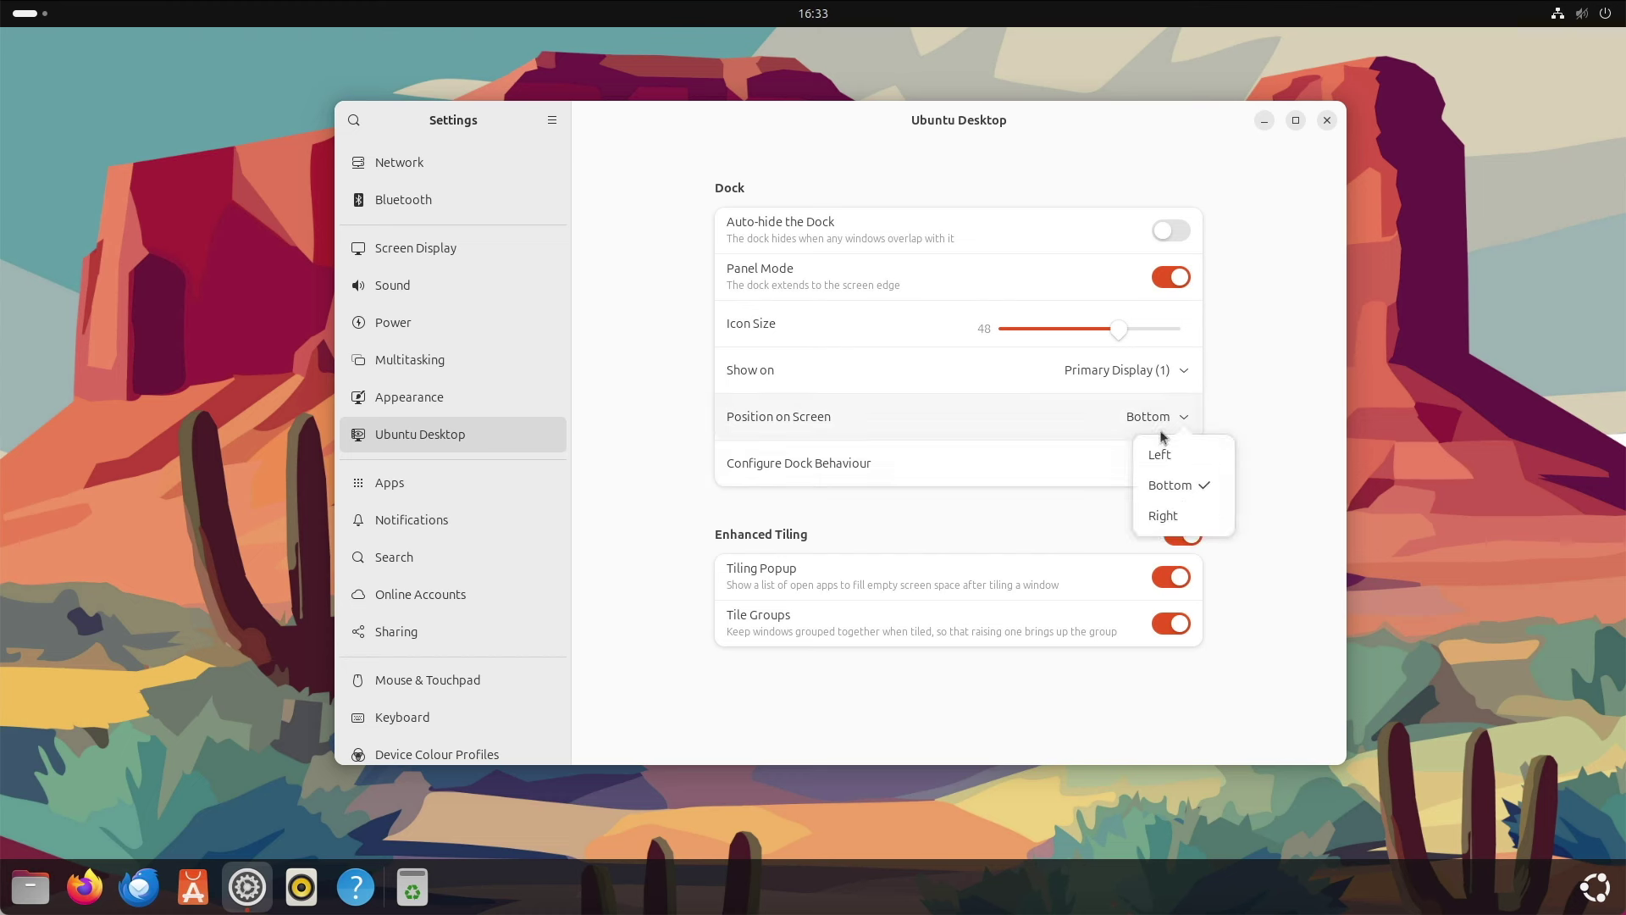
pyautogui.click(1164, 515)
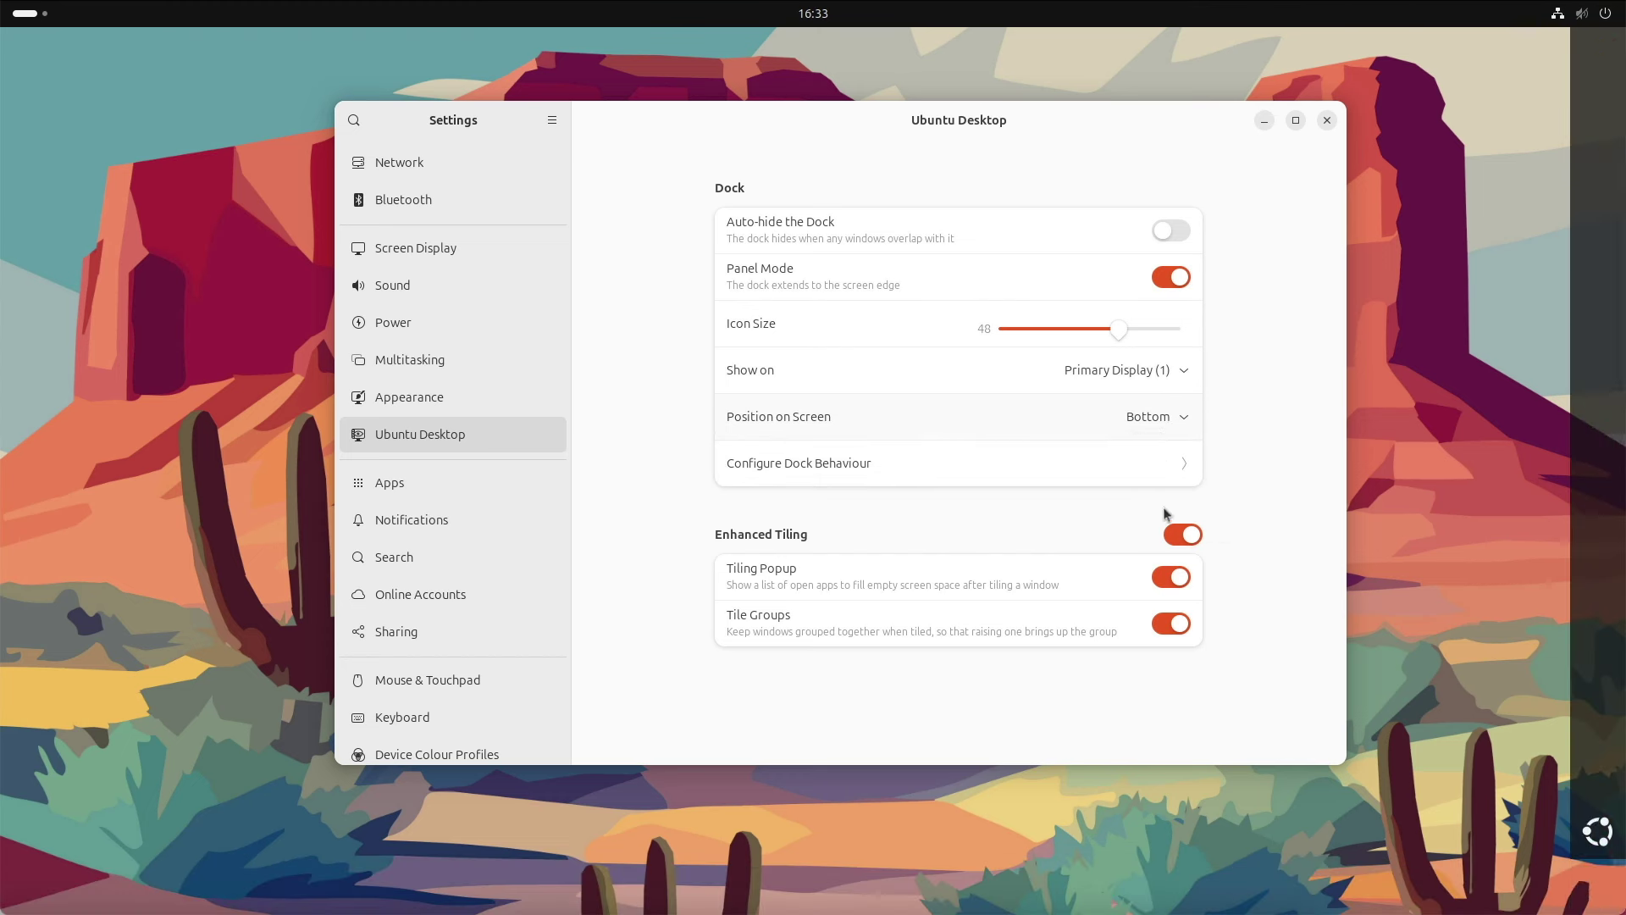
pyautogui.click(1171, 277)
# - Return the dock to the left edge via bottom, restore panel mode, and pick olive accent
pyautogui.click(1153, 419)
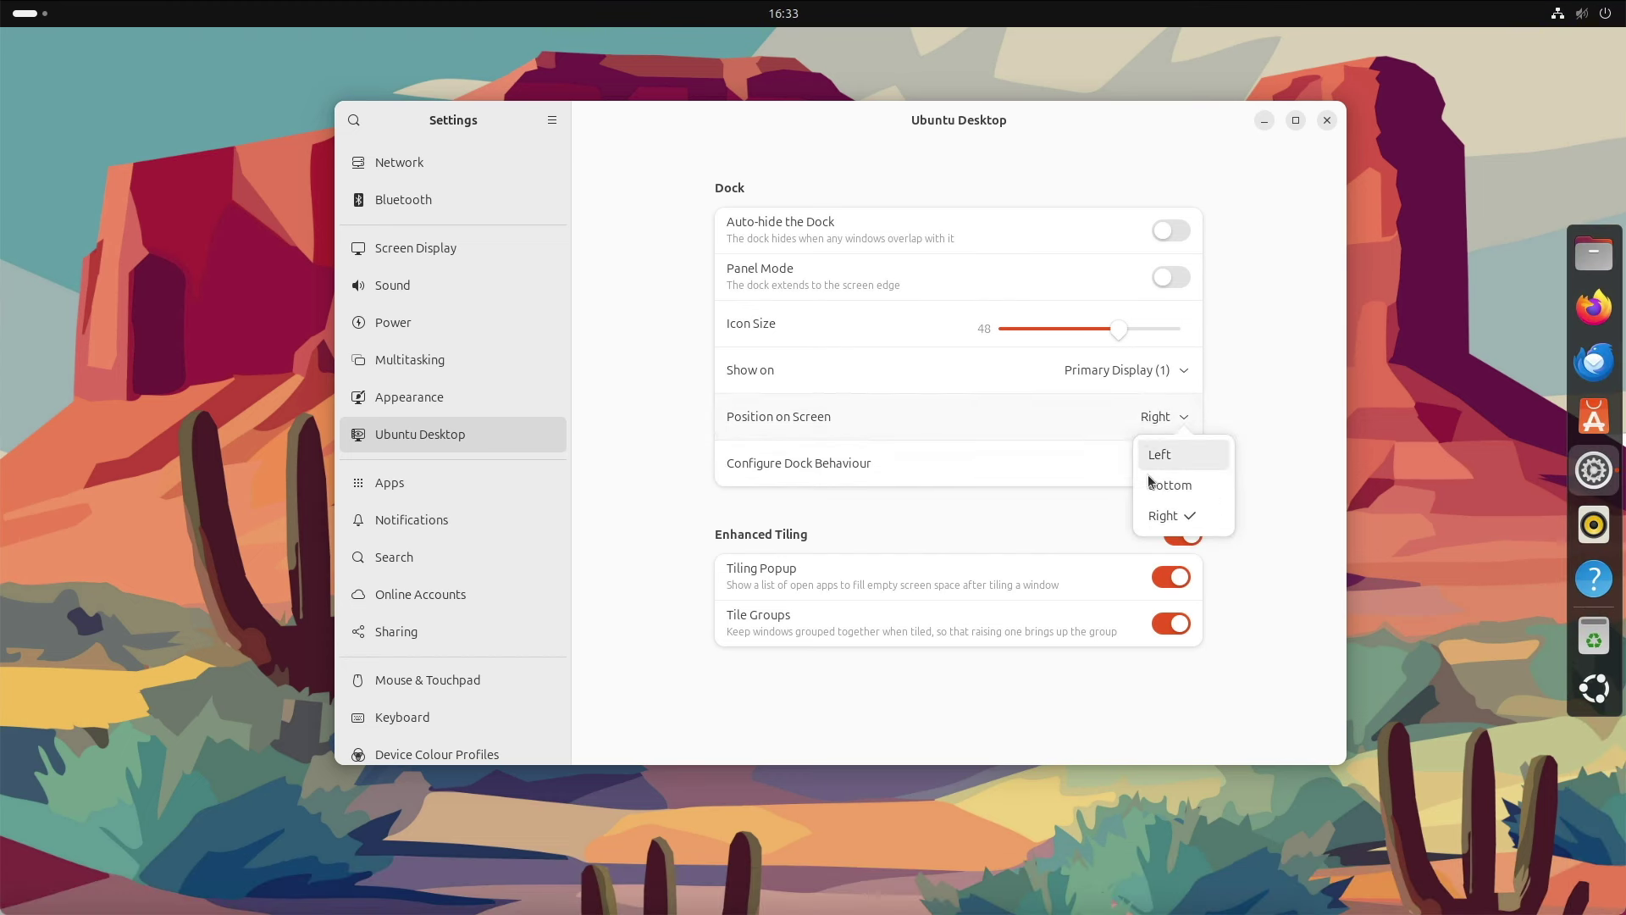
pyautogui.click(1157, 482)
pyautogui.click(1152, 421)
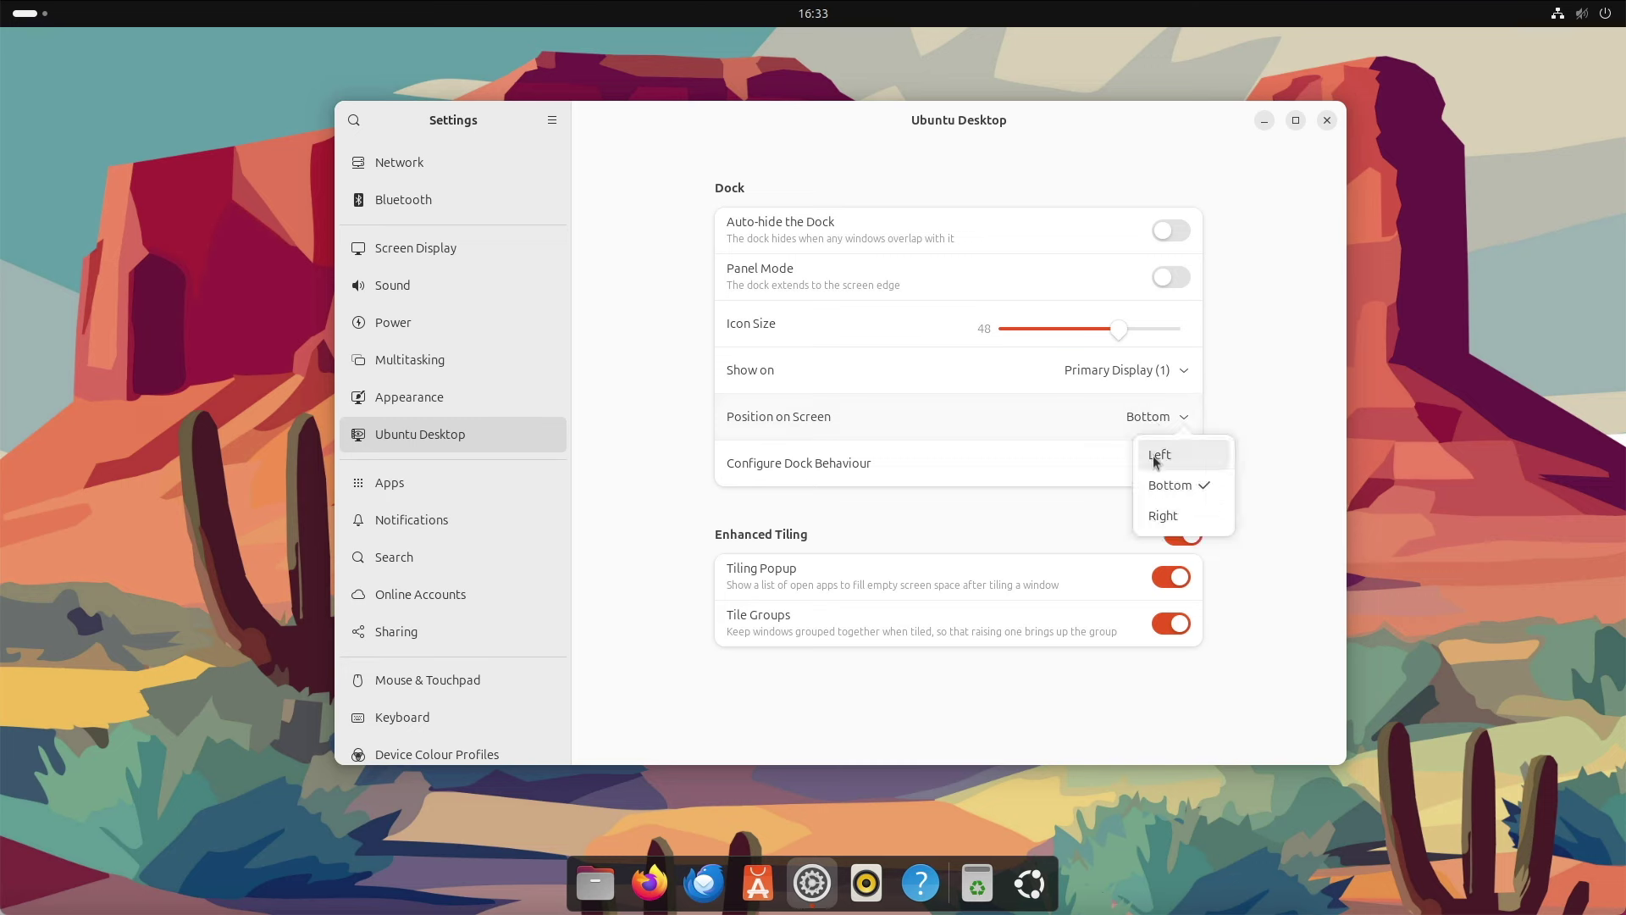
pyautogui.click(1157, 455)
pyautogui.click(1174, 279)
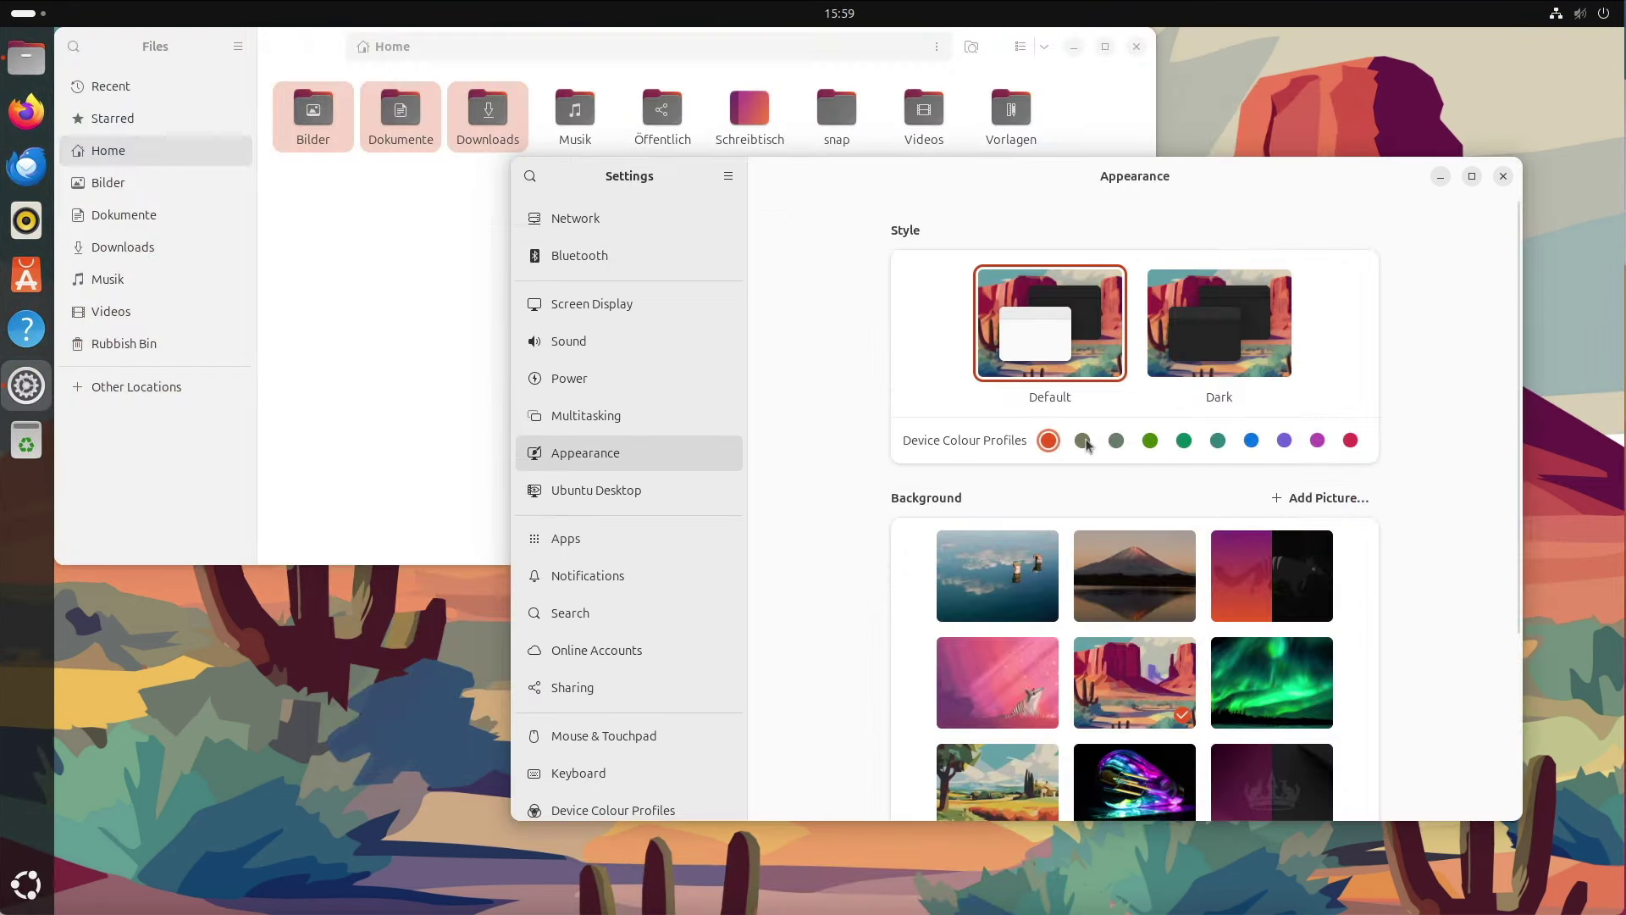
pyautogui.click(1083, 440)
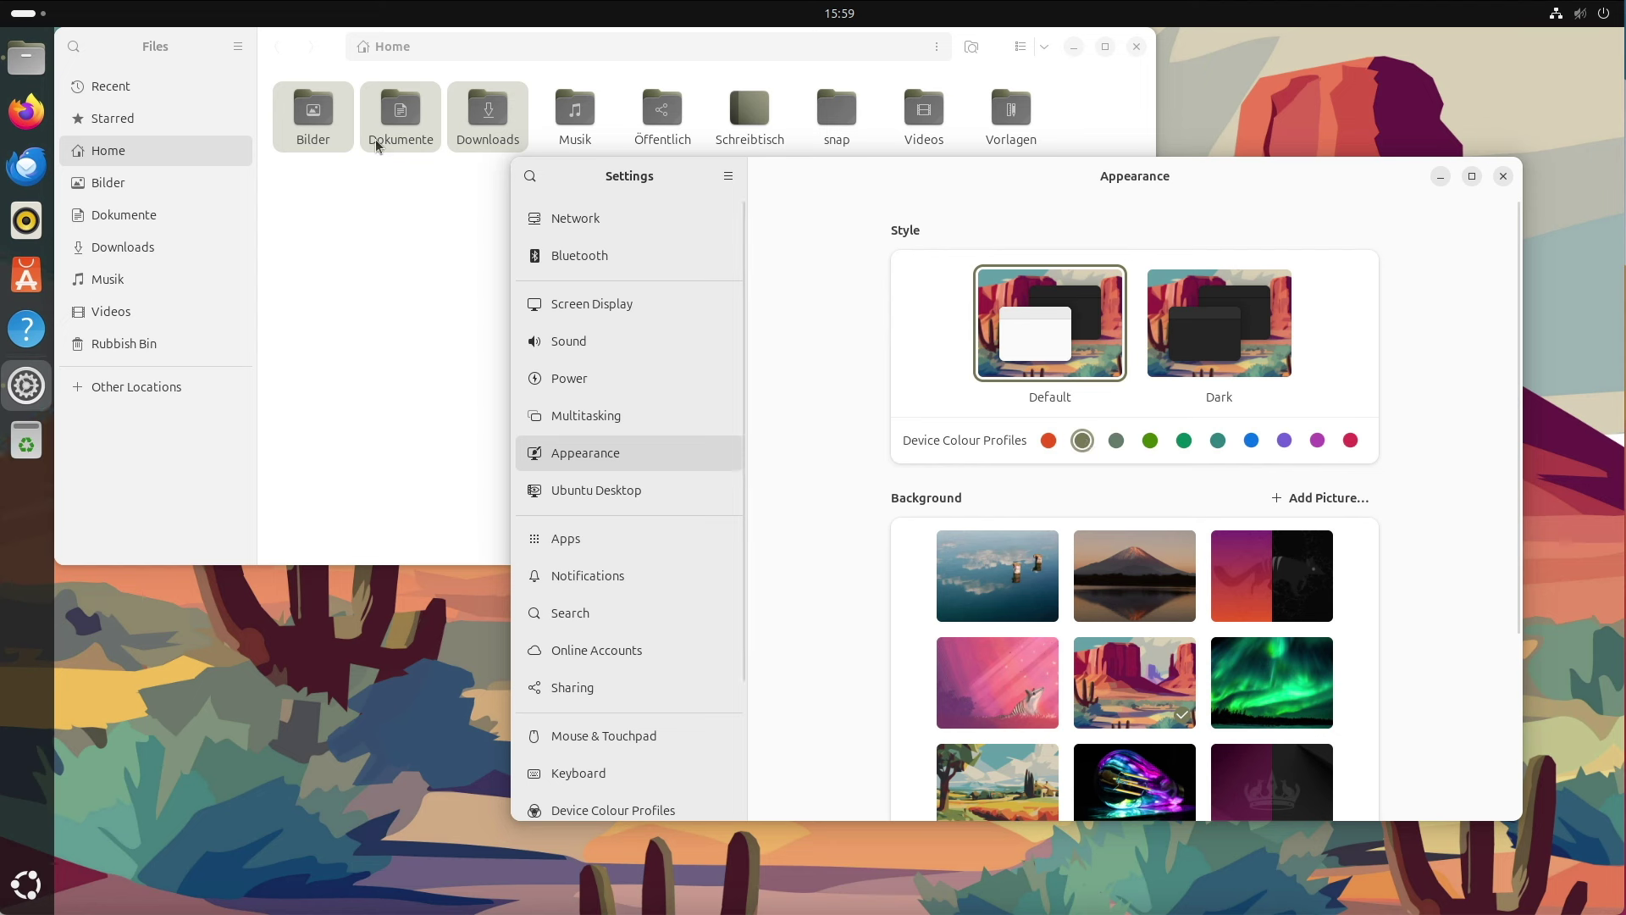
# - Try each accent colour from sage-grey through green, teal, blue and purple to red
pyautogui.click(1117, 442)
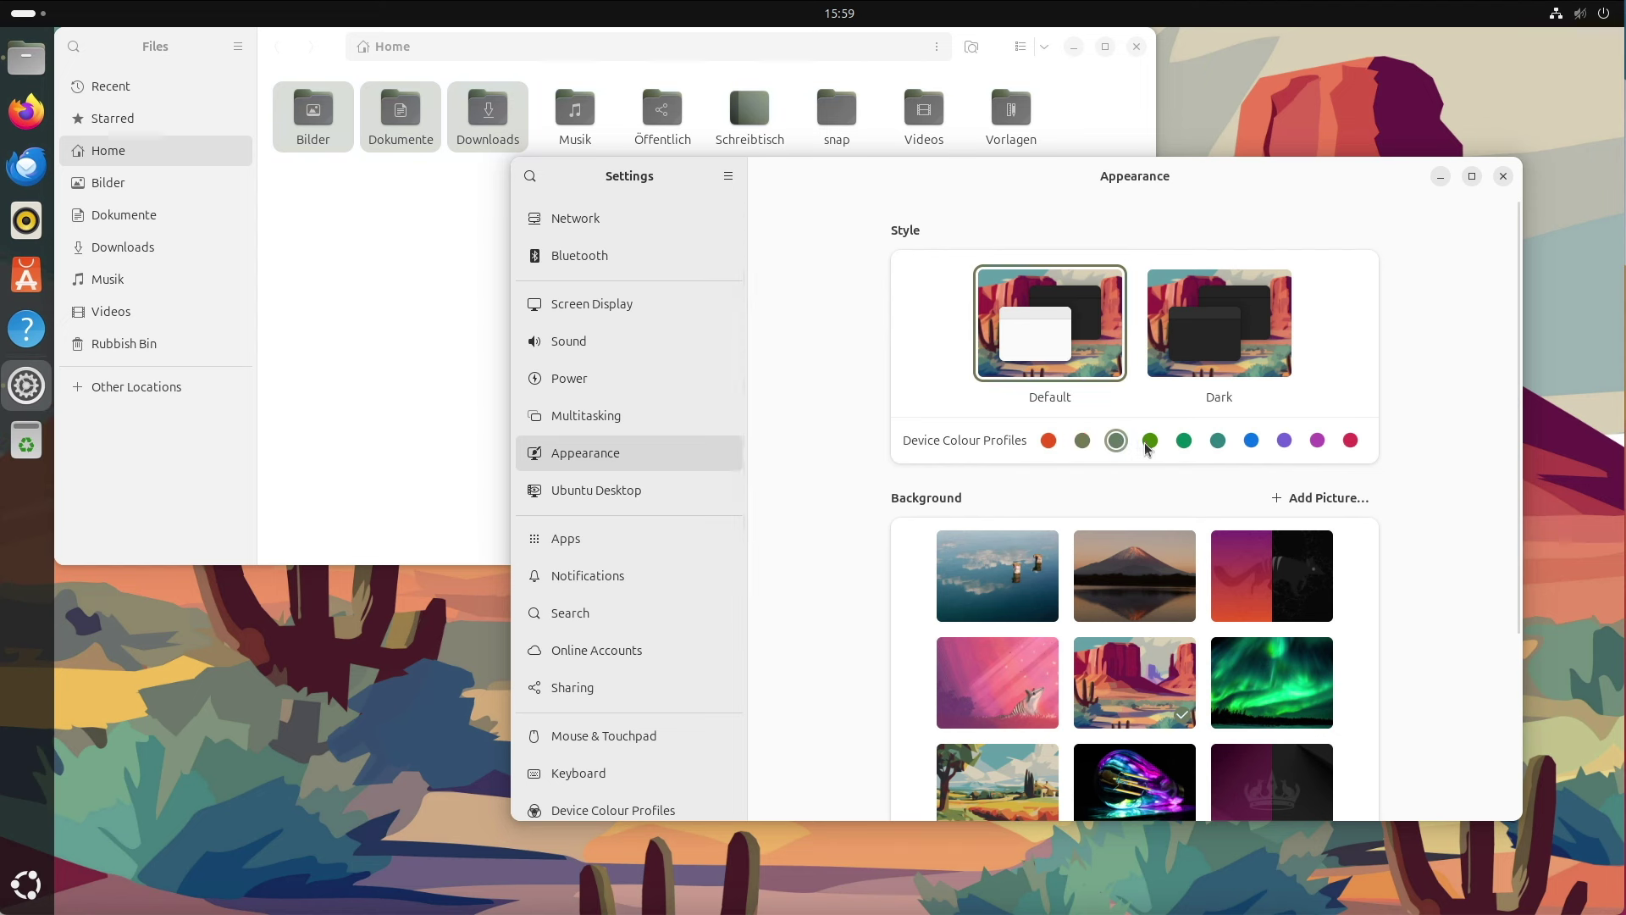
pyautogui.click(1150, 443)
pyautogui.click(1185, 441)
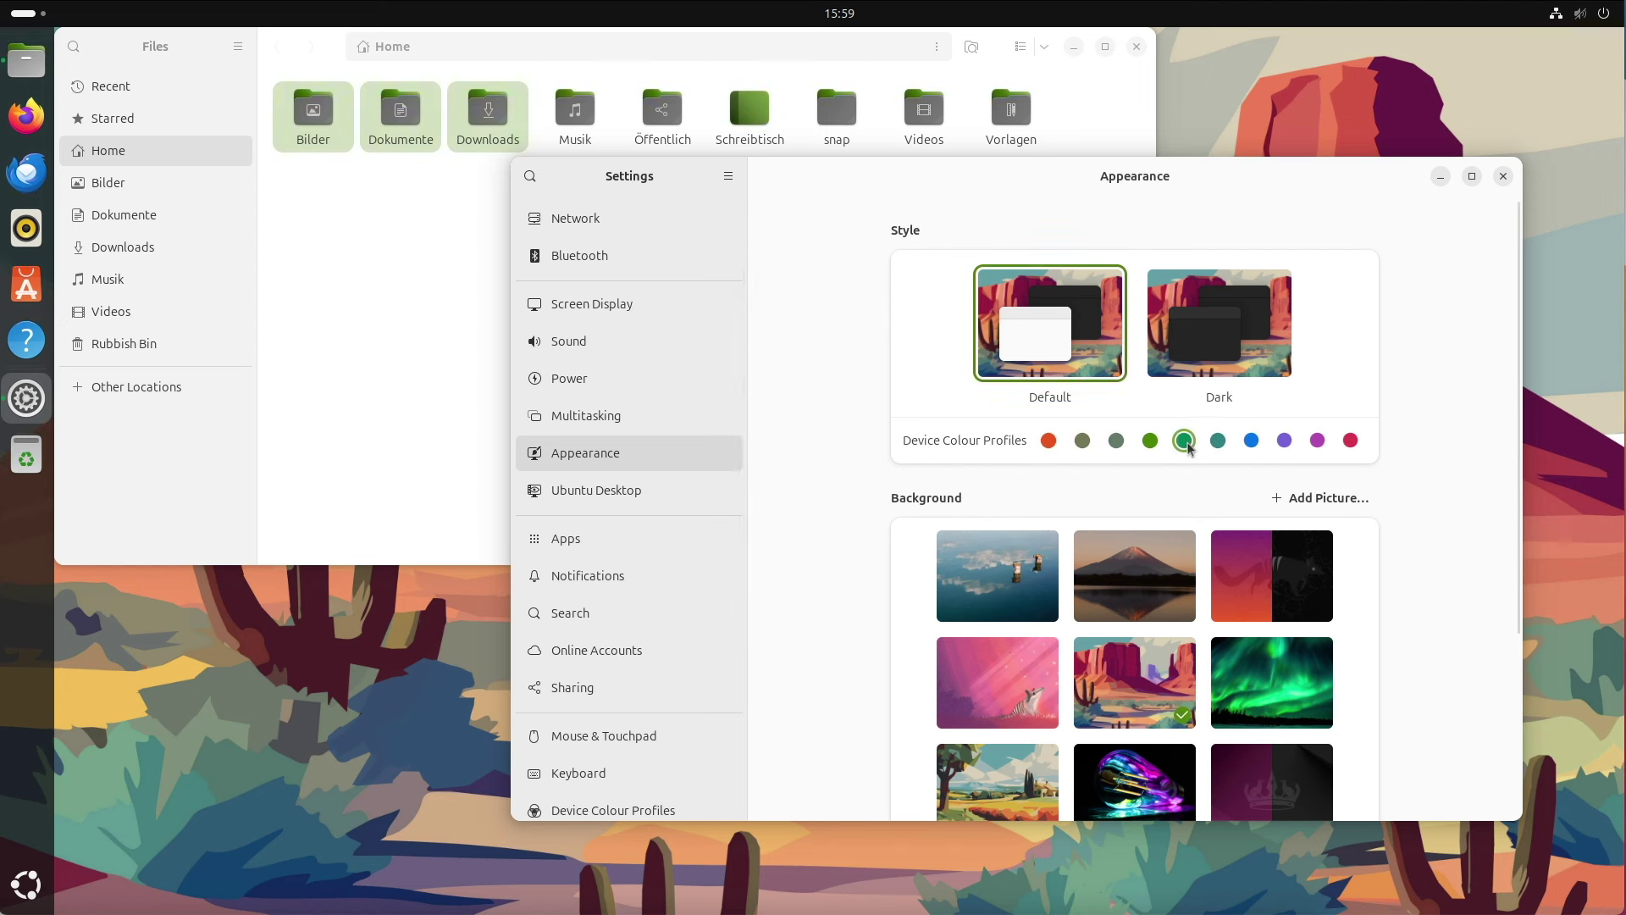
pyautogui.click(1218, 441)
pyautogui.click(1252, 443)
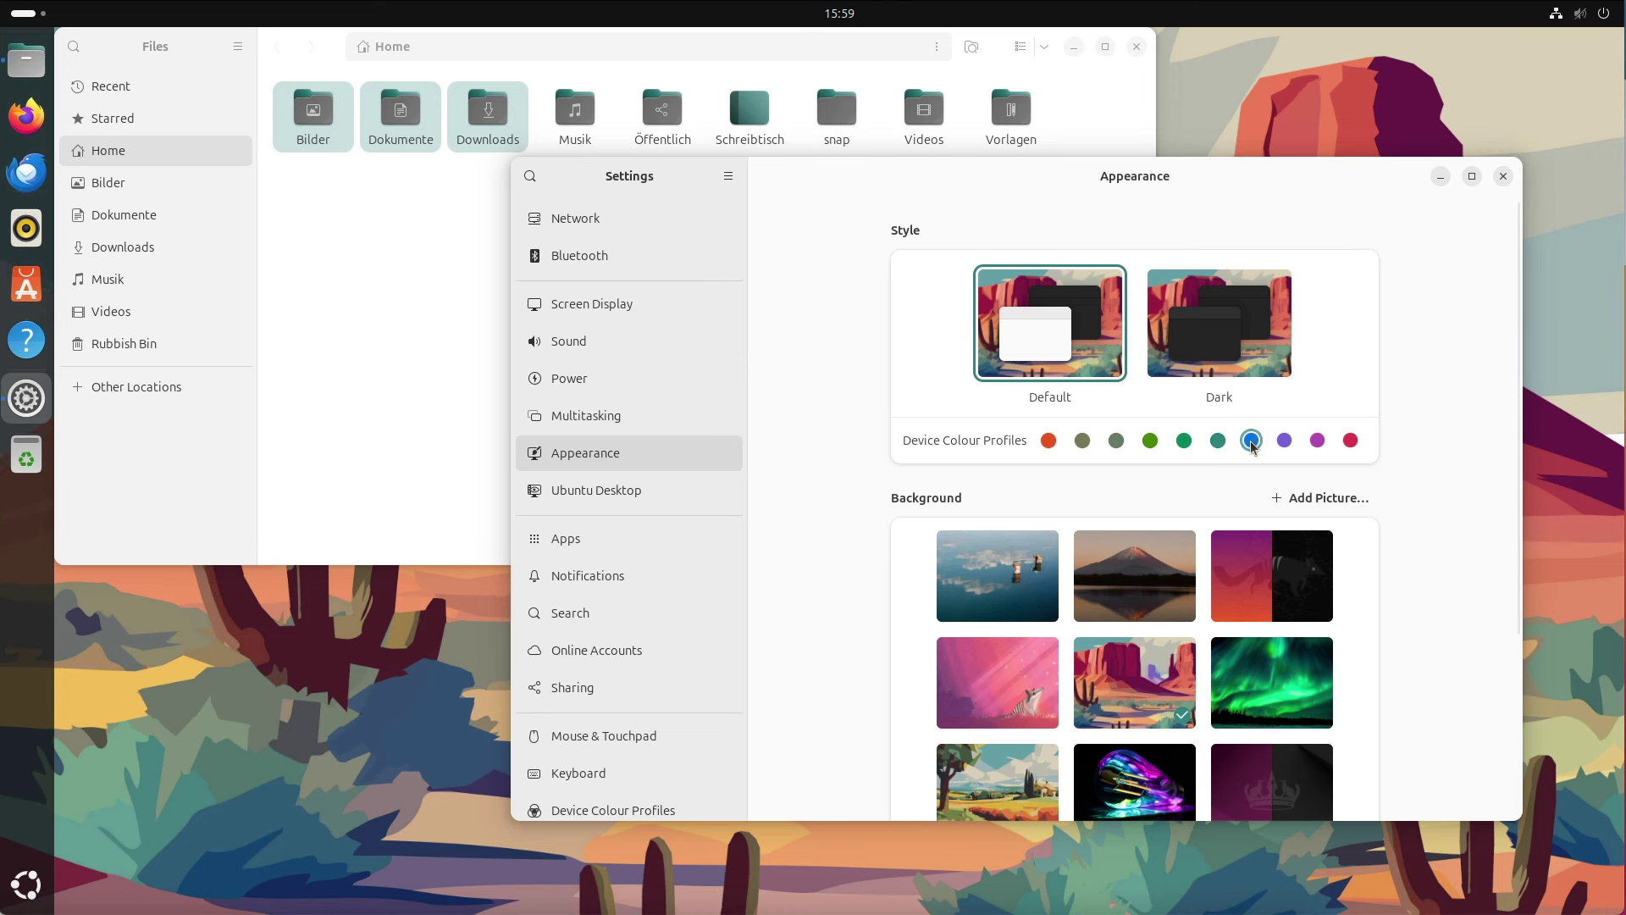
pyautogui.click(1285, 444)
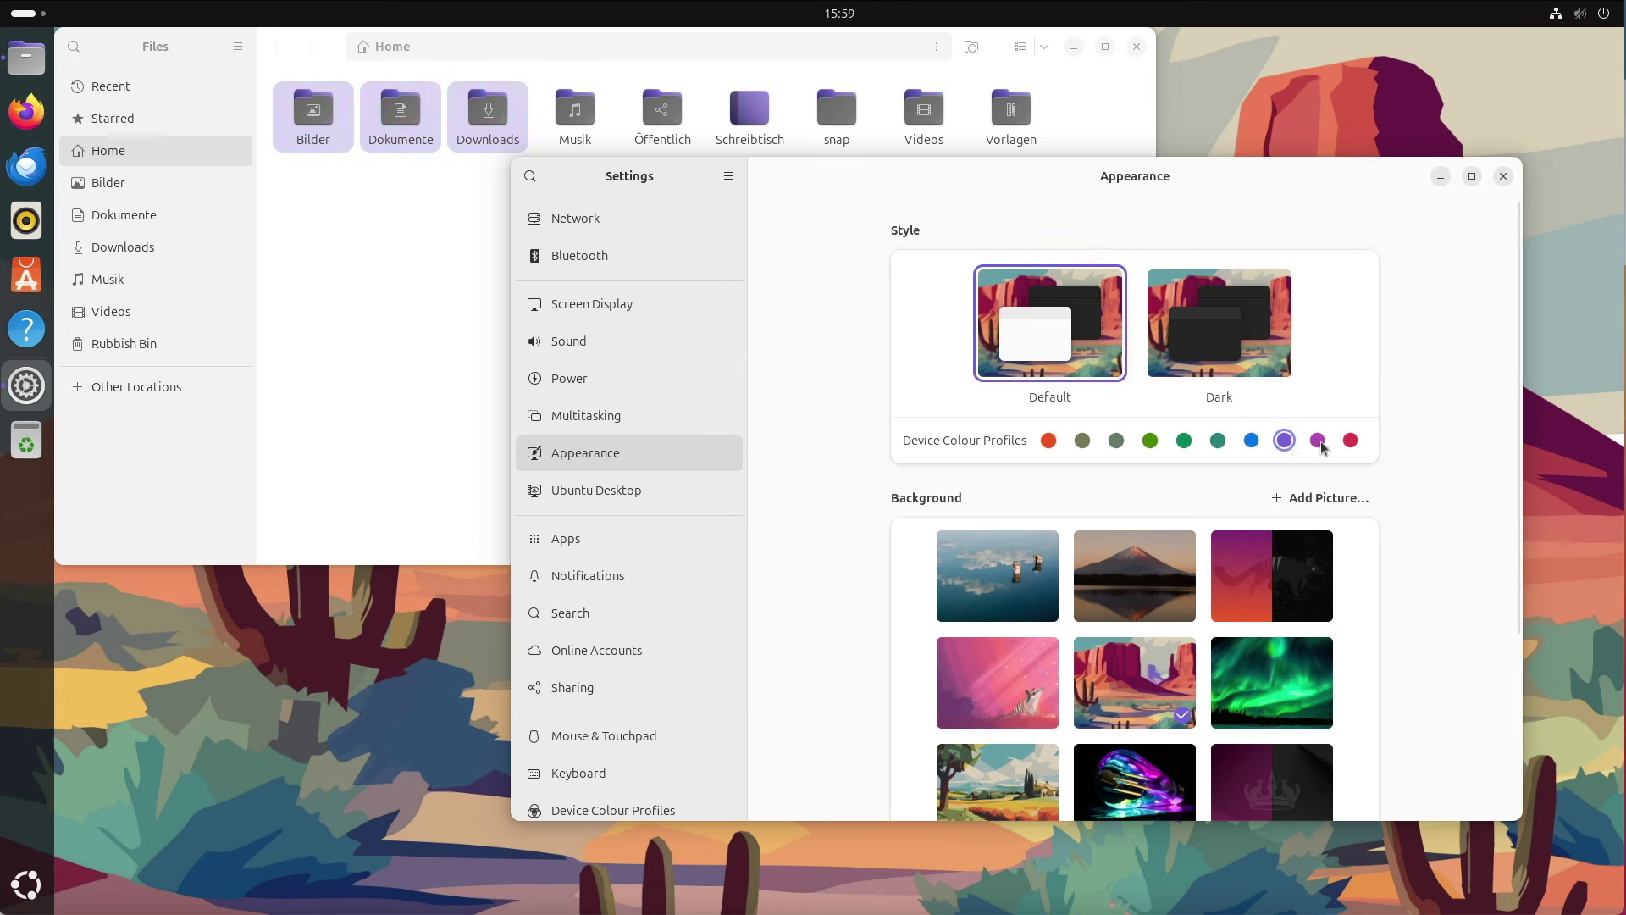
pyautogui.click(1318, 442)
pyautogui.click(1351, 442)
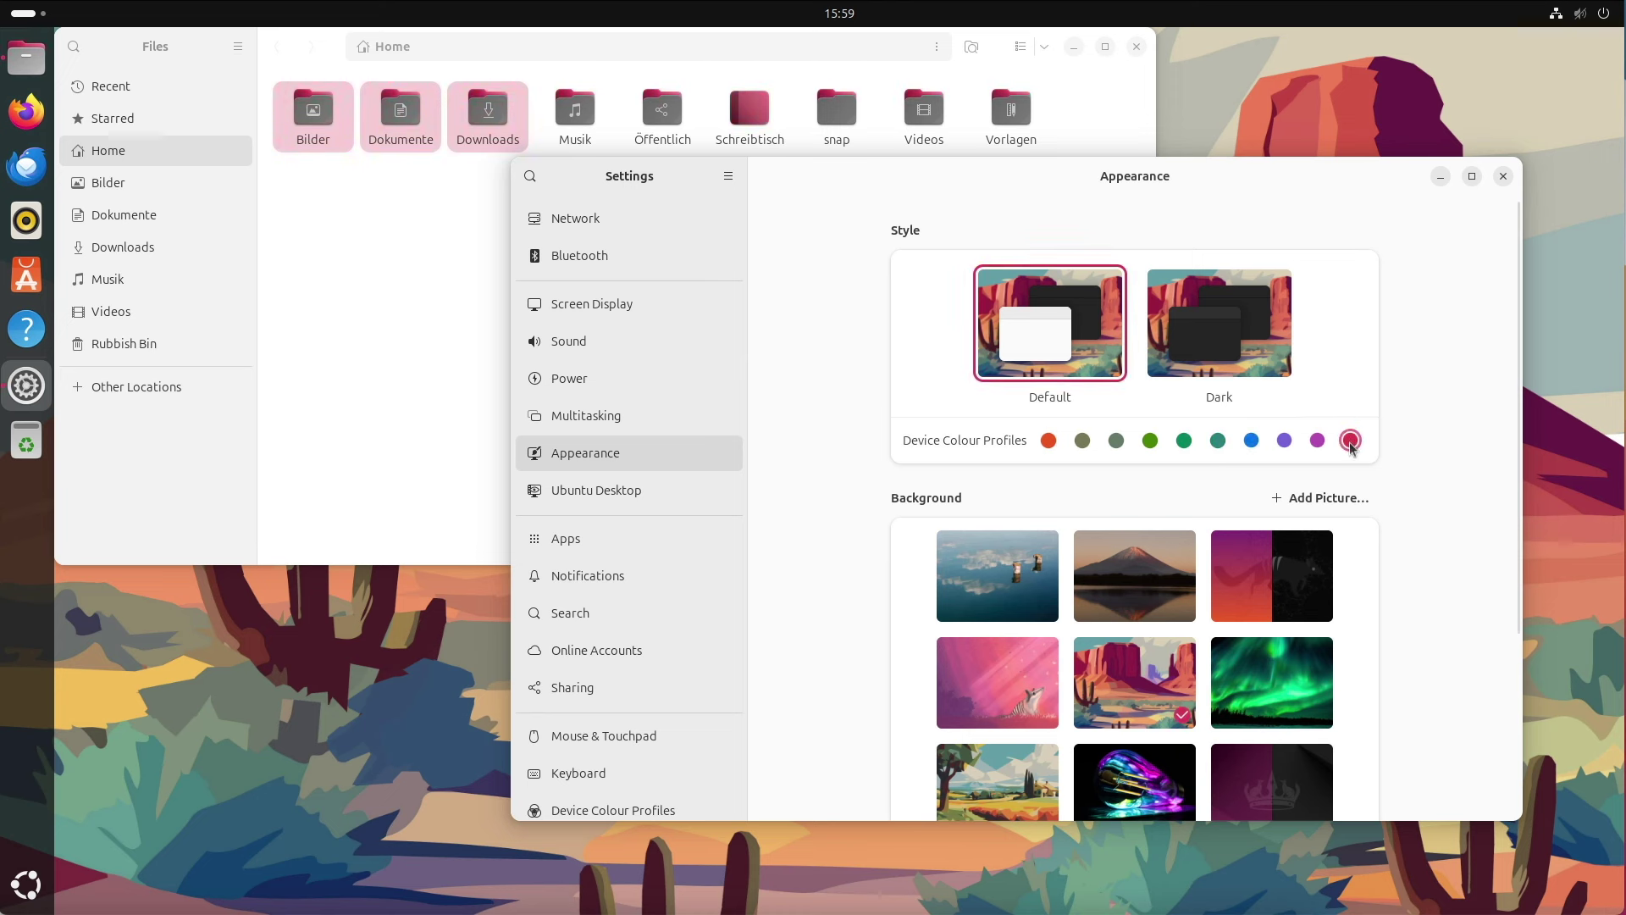
# - Switch the desktop to the Dark style with the magenta accent, glancing at quick settings
pyautogui.click(1223, 346)
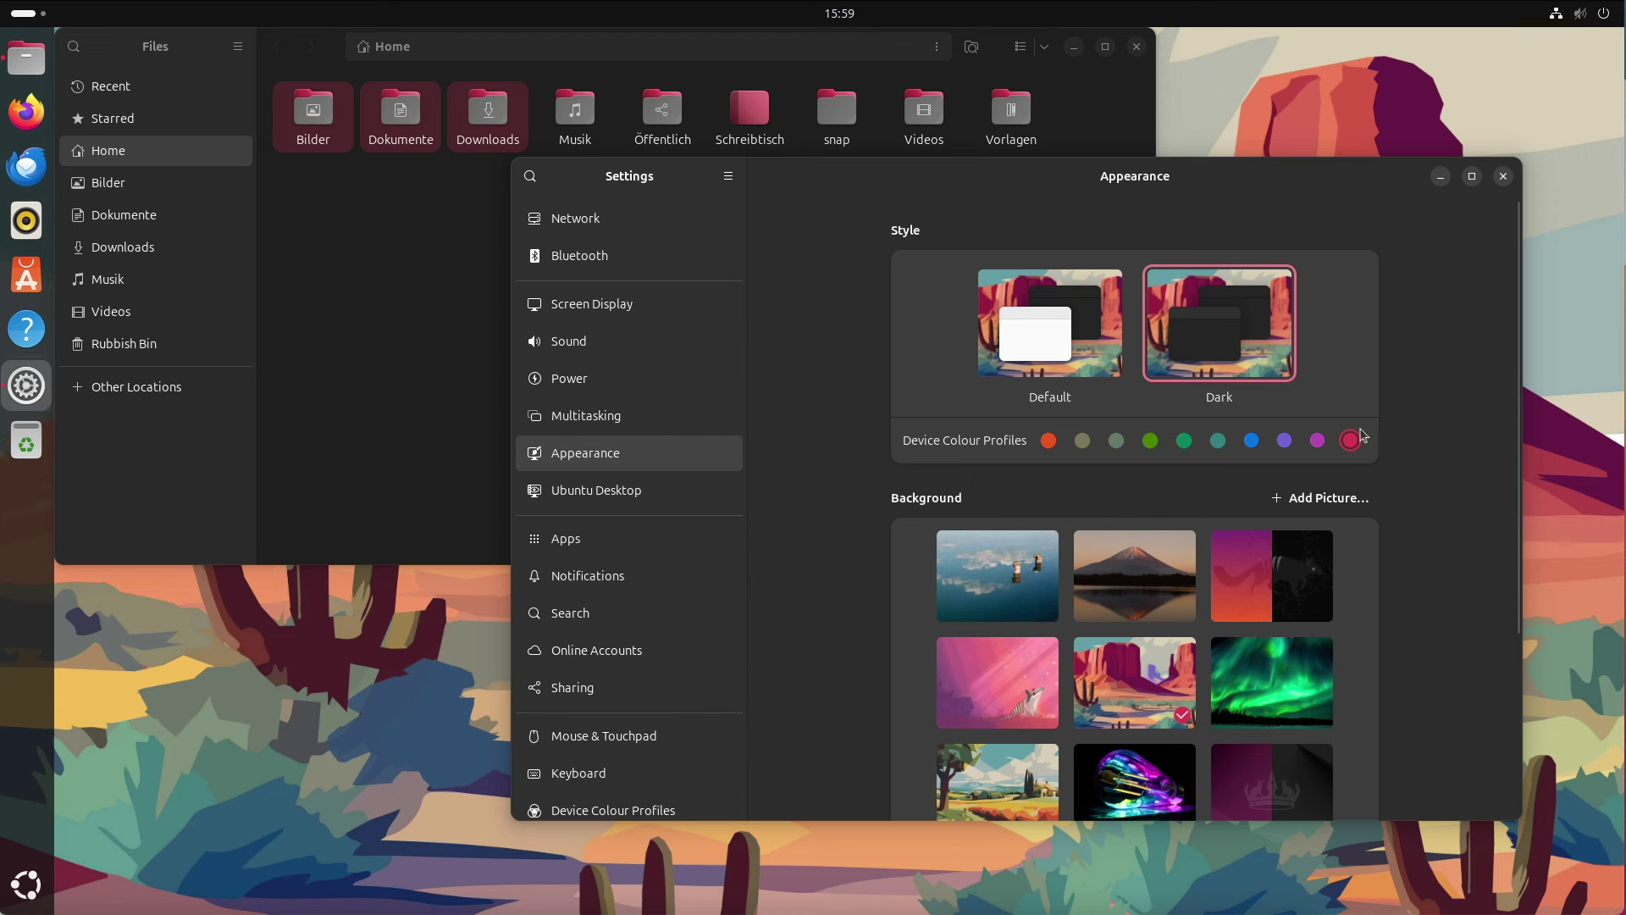
pyautogui.click(1319, 442)
pyautogui.click(1591, 15)
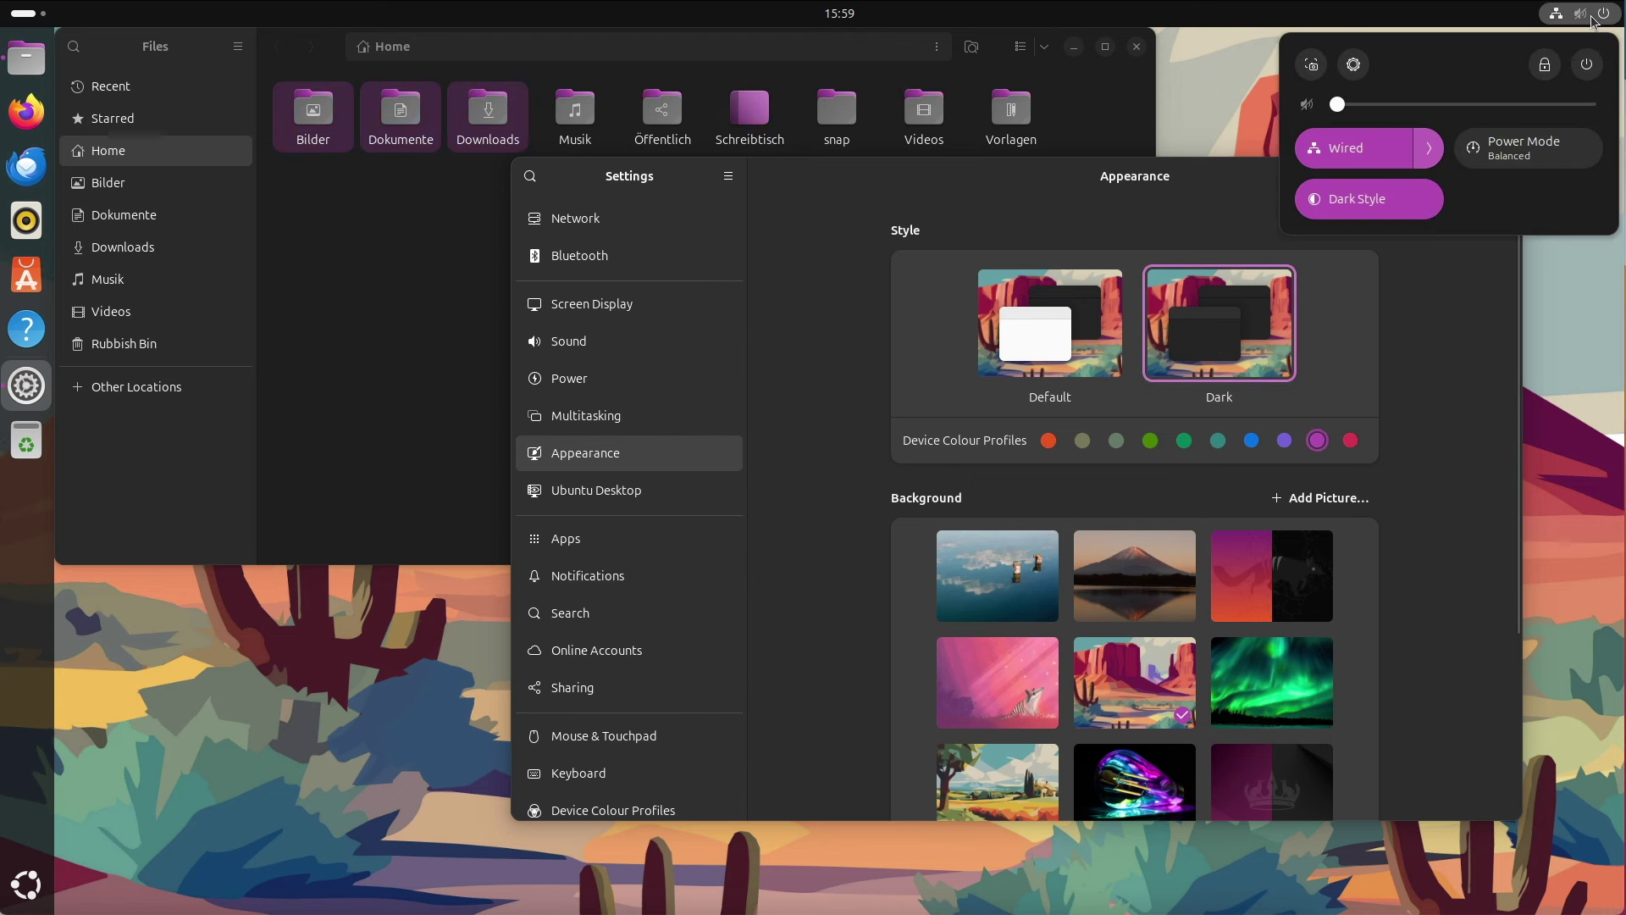
pyautogui.click(1593, 17)
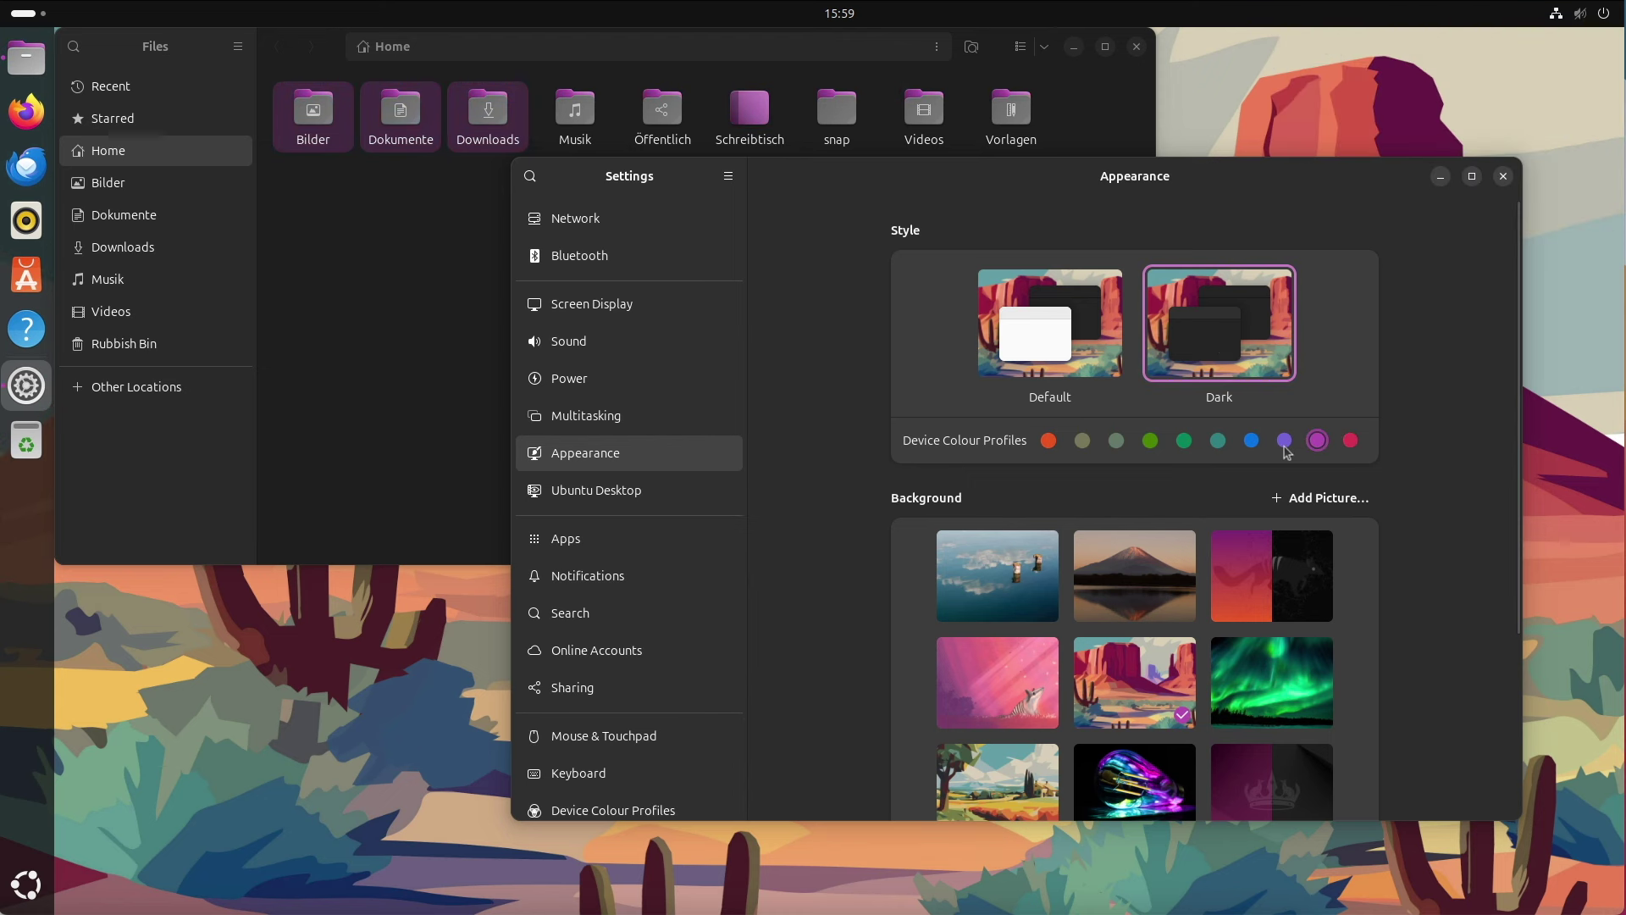
# - Step back through purple, blue, teal, green, lime, slate and olive, ending on orange accent
pyautogui.click(1284, 442)
pyautogui.click(1252, 442)
pyautogui.click(1218, 442)
pyautogui.click(1184, 442)
pyautogui.click(1149, 441)
pyautogui.click(1117, 441)
pyautogui.click(1082, 442)
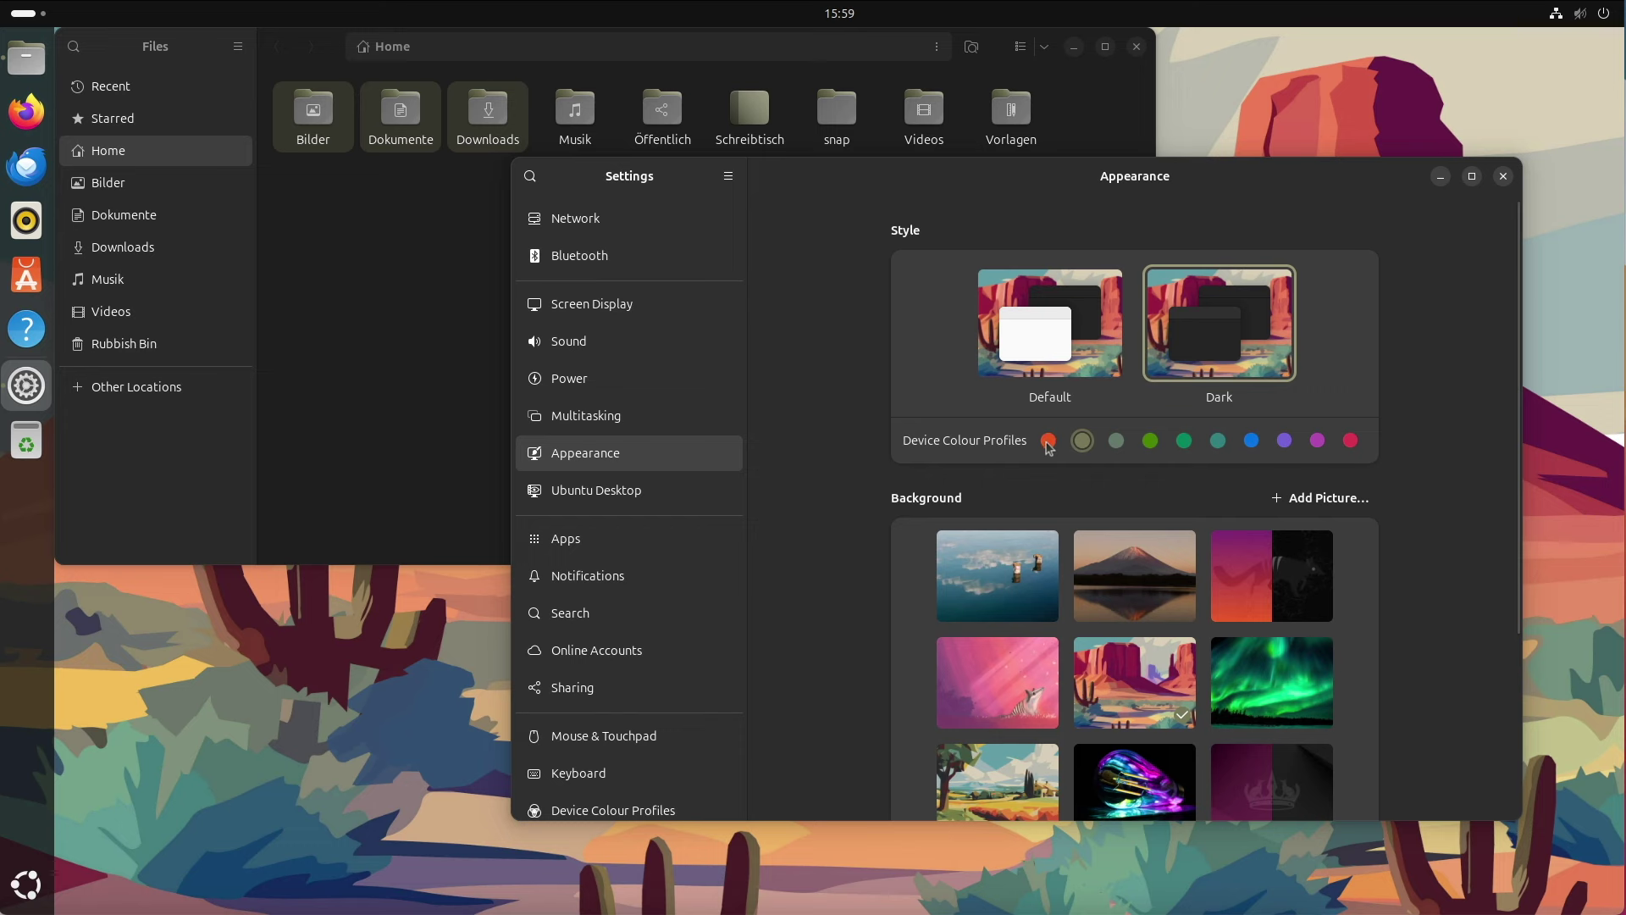
pyautogui.click(1049, 441)
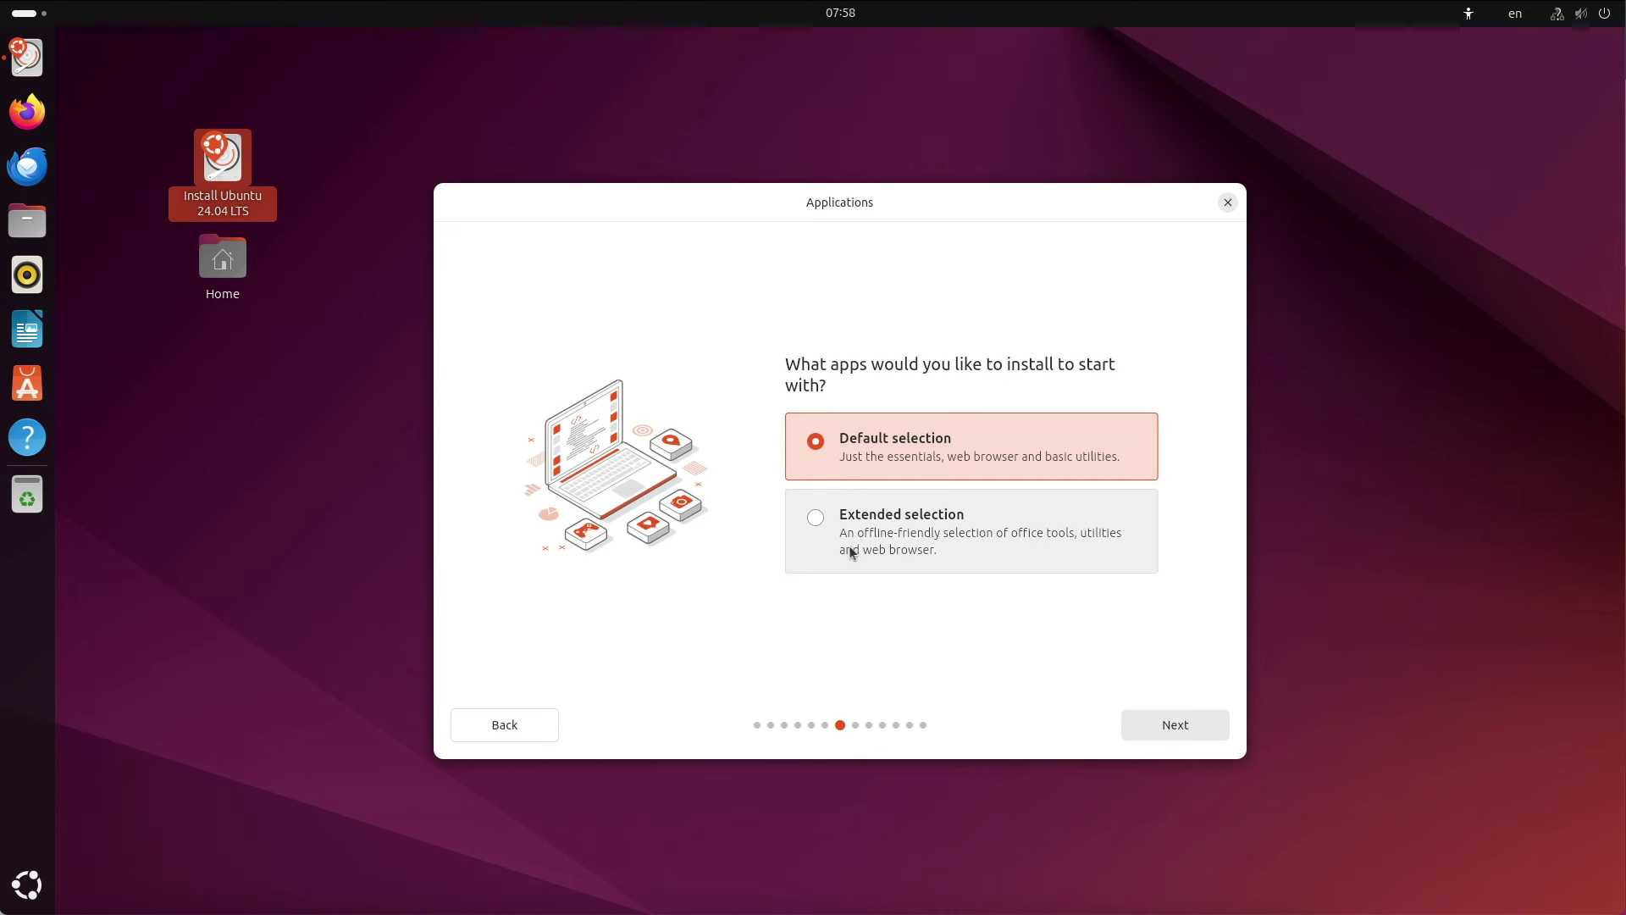
# - Choose Extended selection on the installer's Applications page, then view the app grid
pyautogui.click(876, 543)
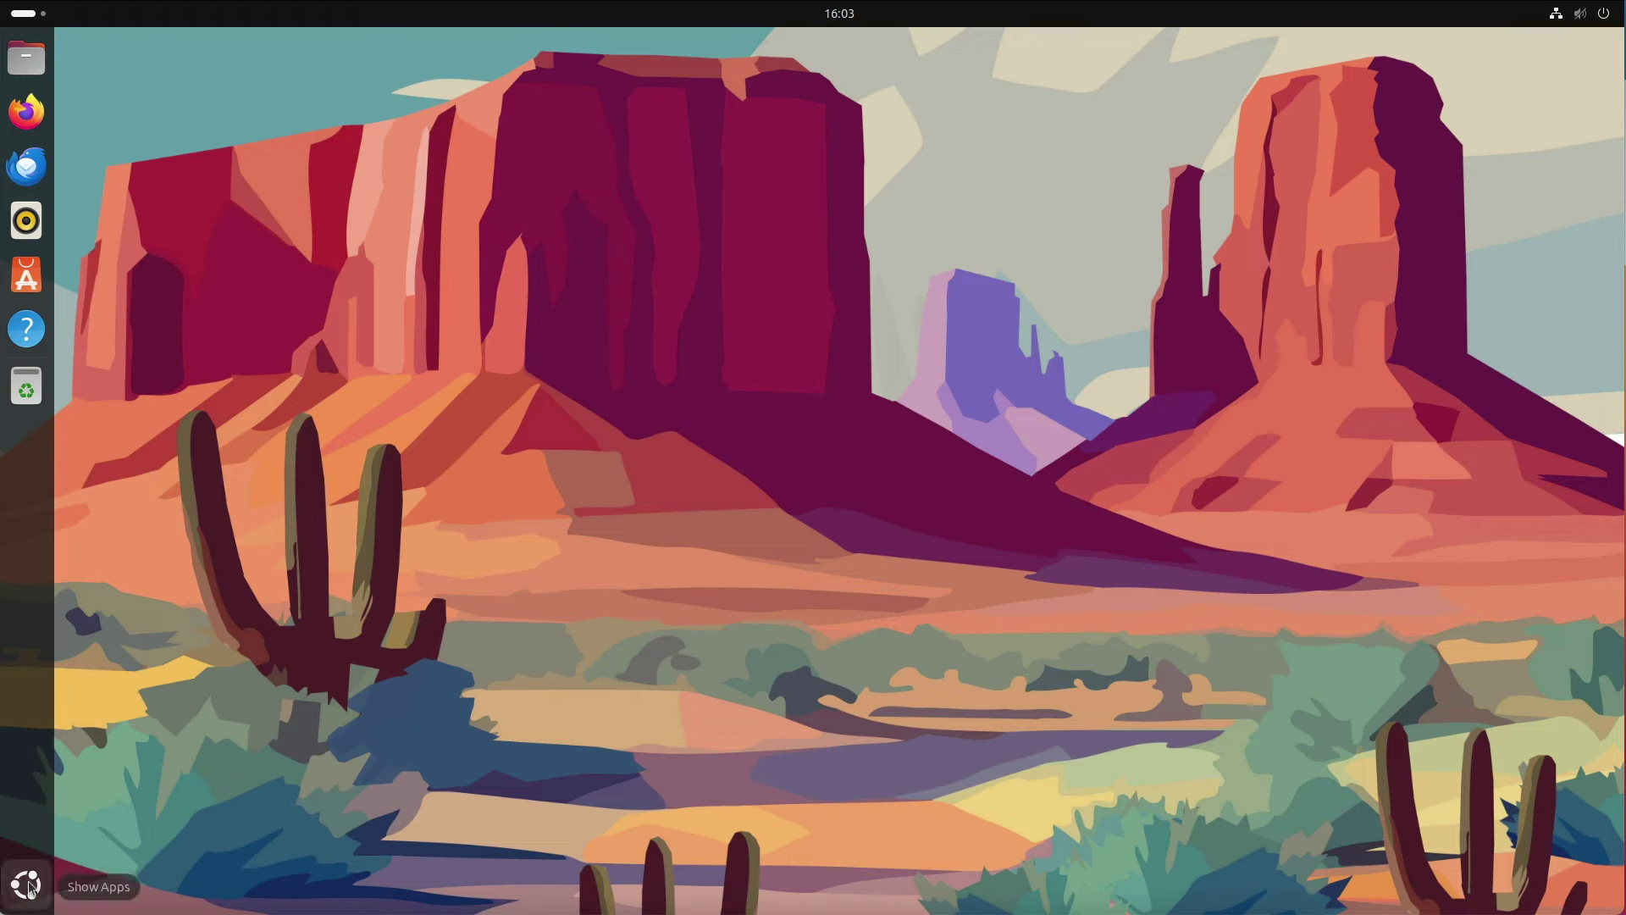
pyautogui.click(26, 884)
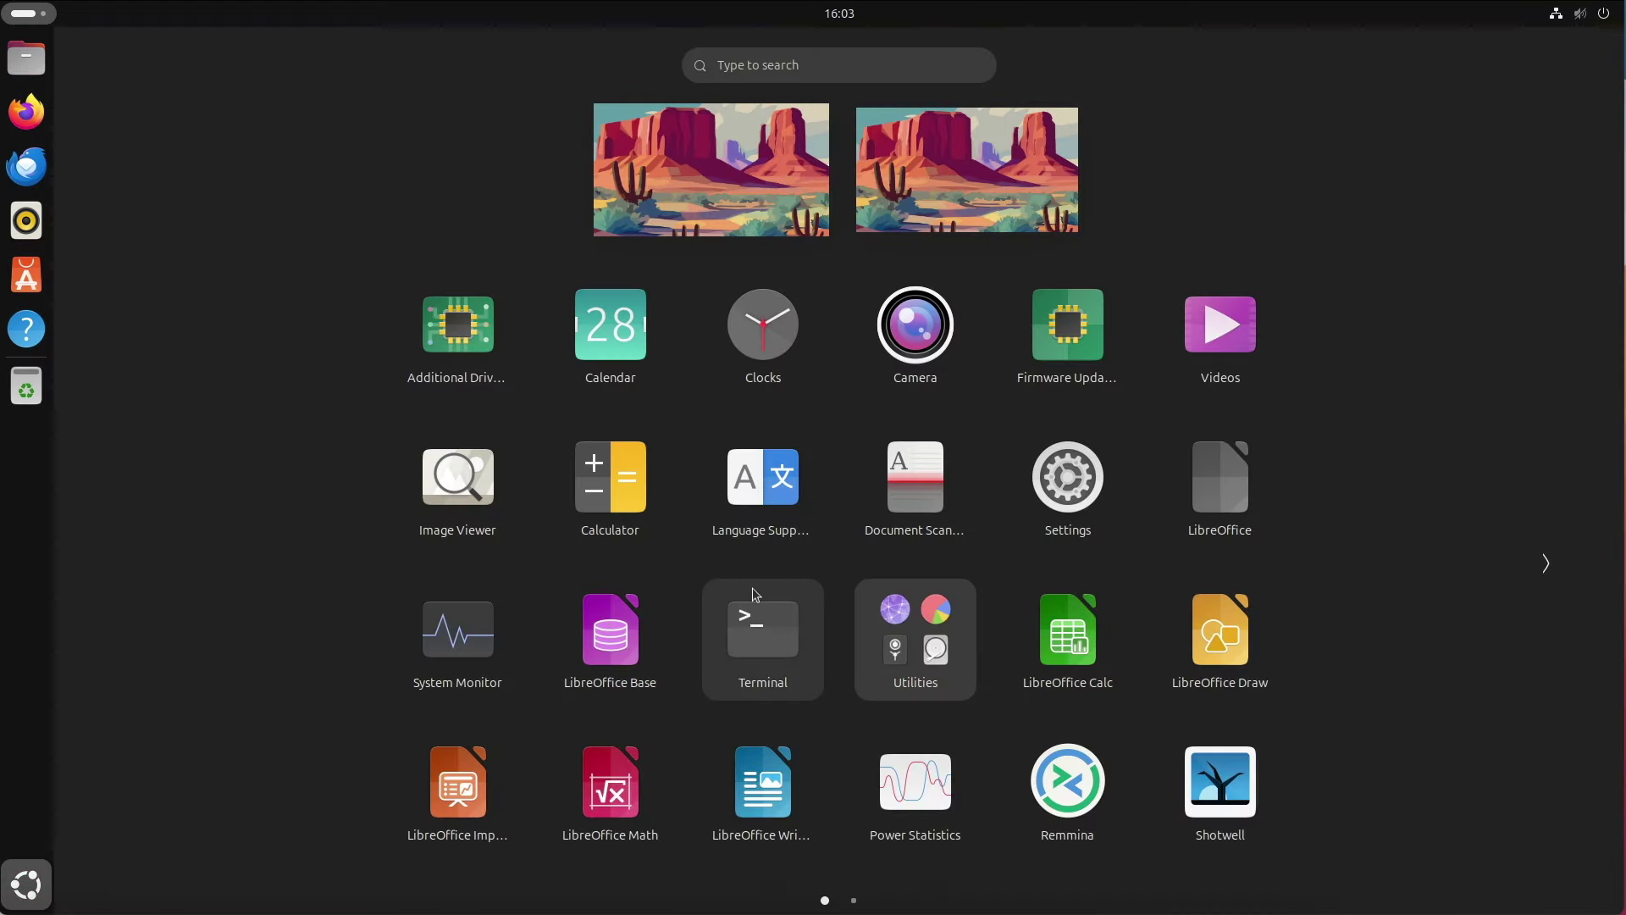
# - Launch Firmware Updater to view the UEFI dbx update, then close it
pyautogui.click(1044, 321)
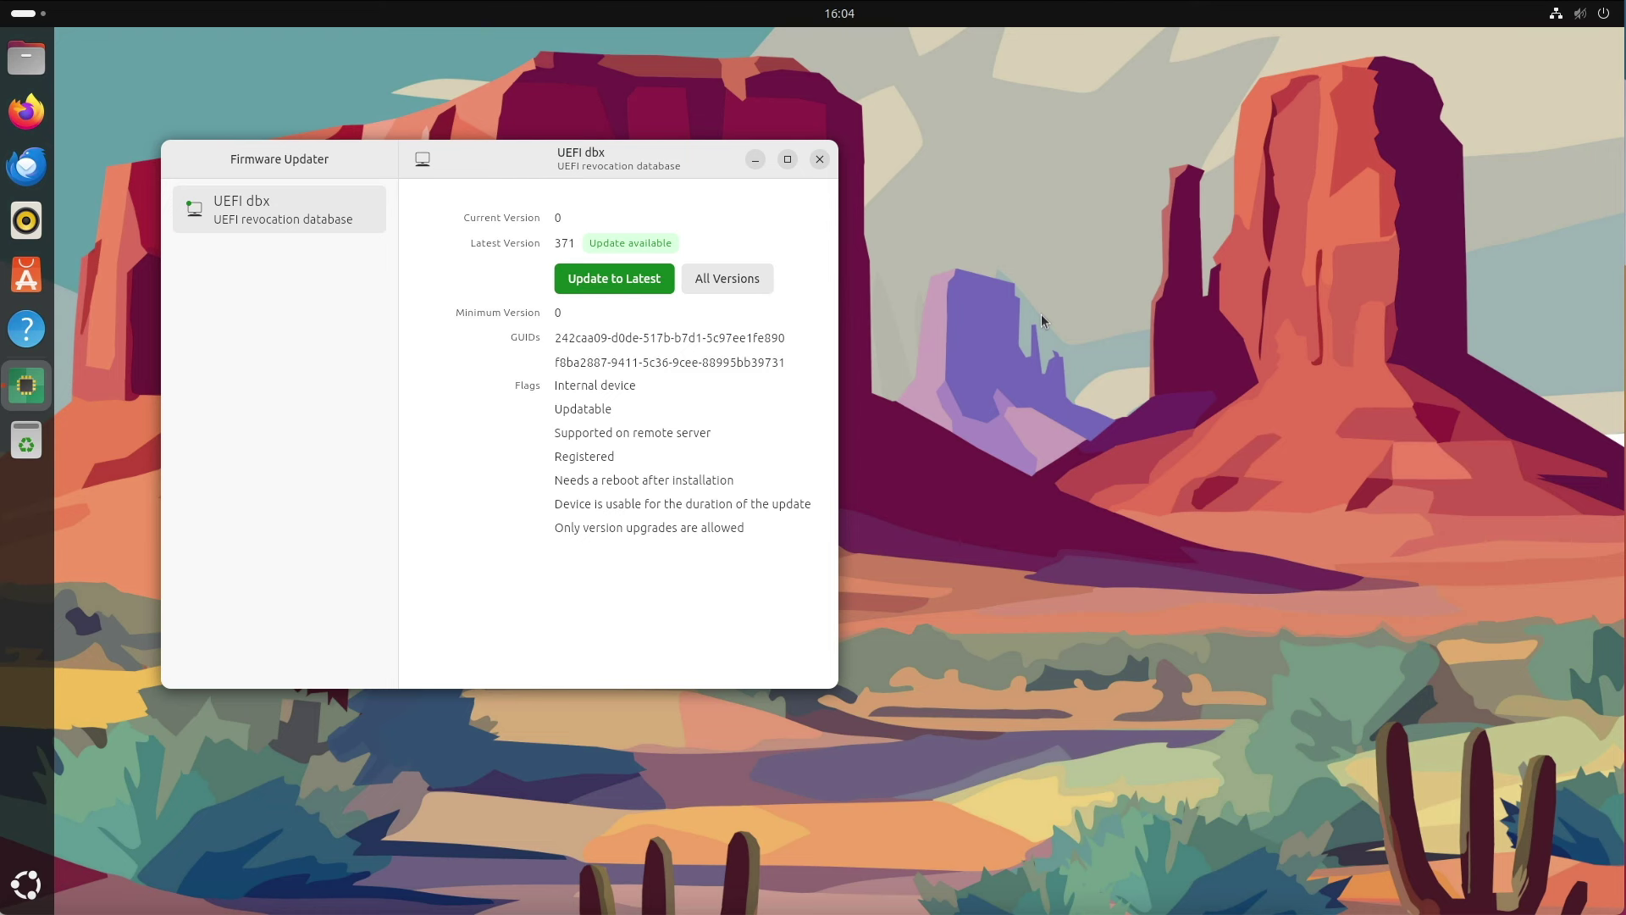
pyautogui.click(822, 164)
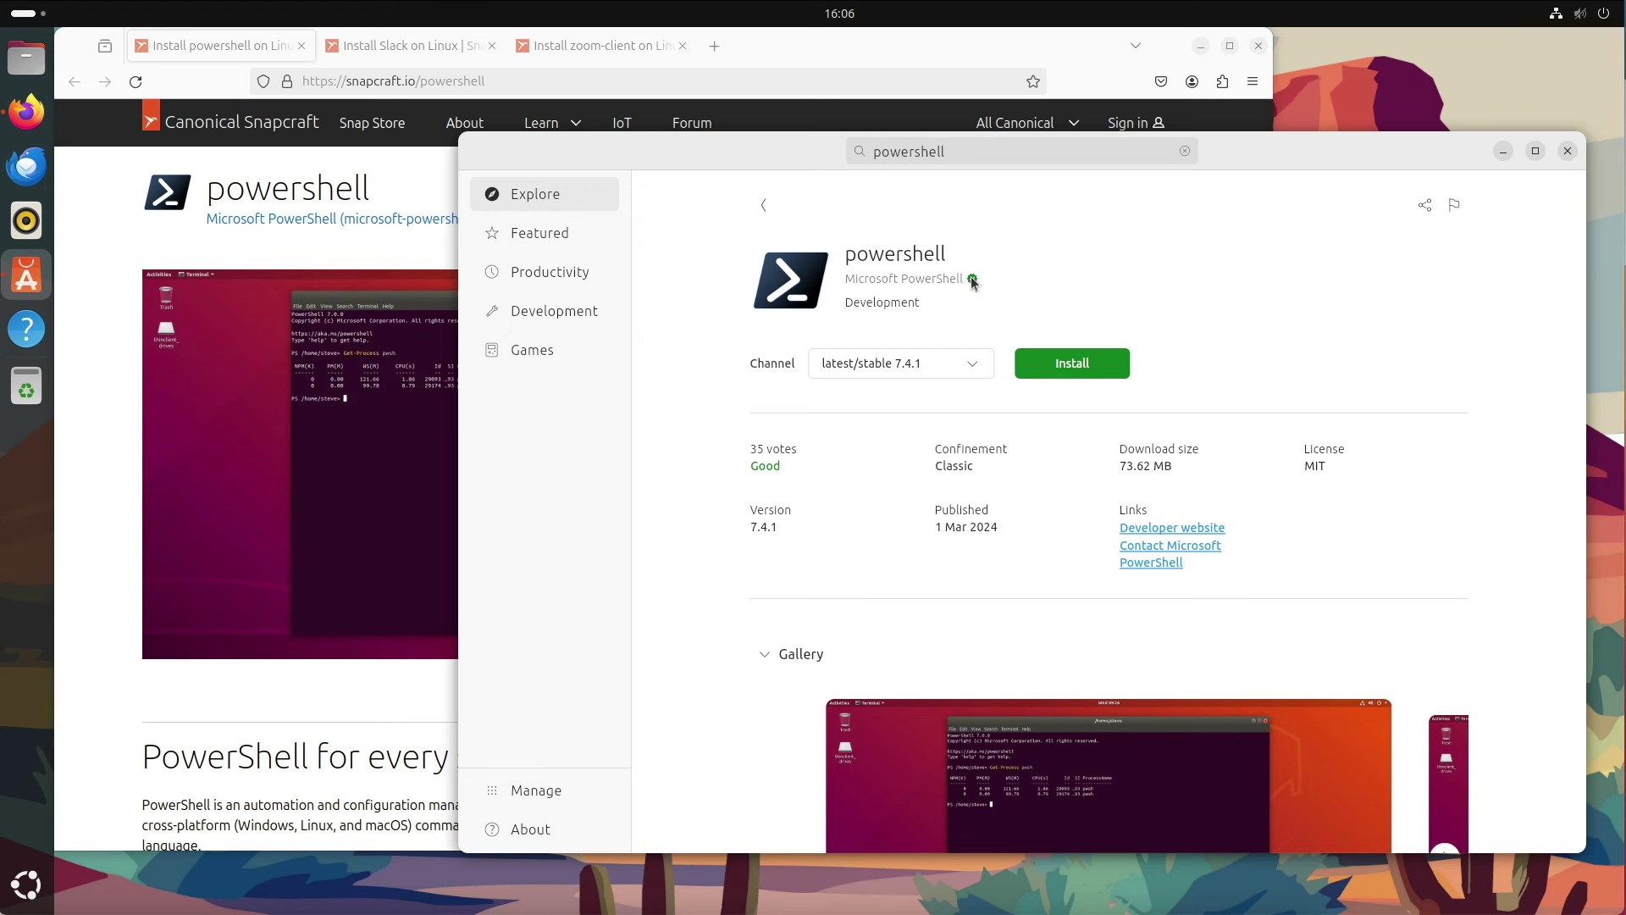
# - View the powershell, Slack and zoom-client snap pages on Snapcraft in the browser
pyautogui.click(92, 246)
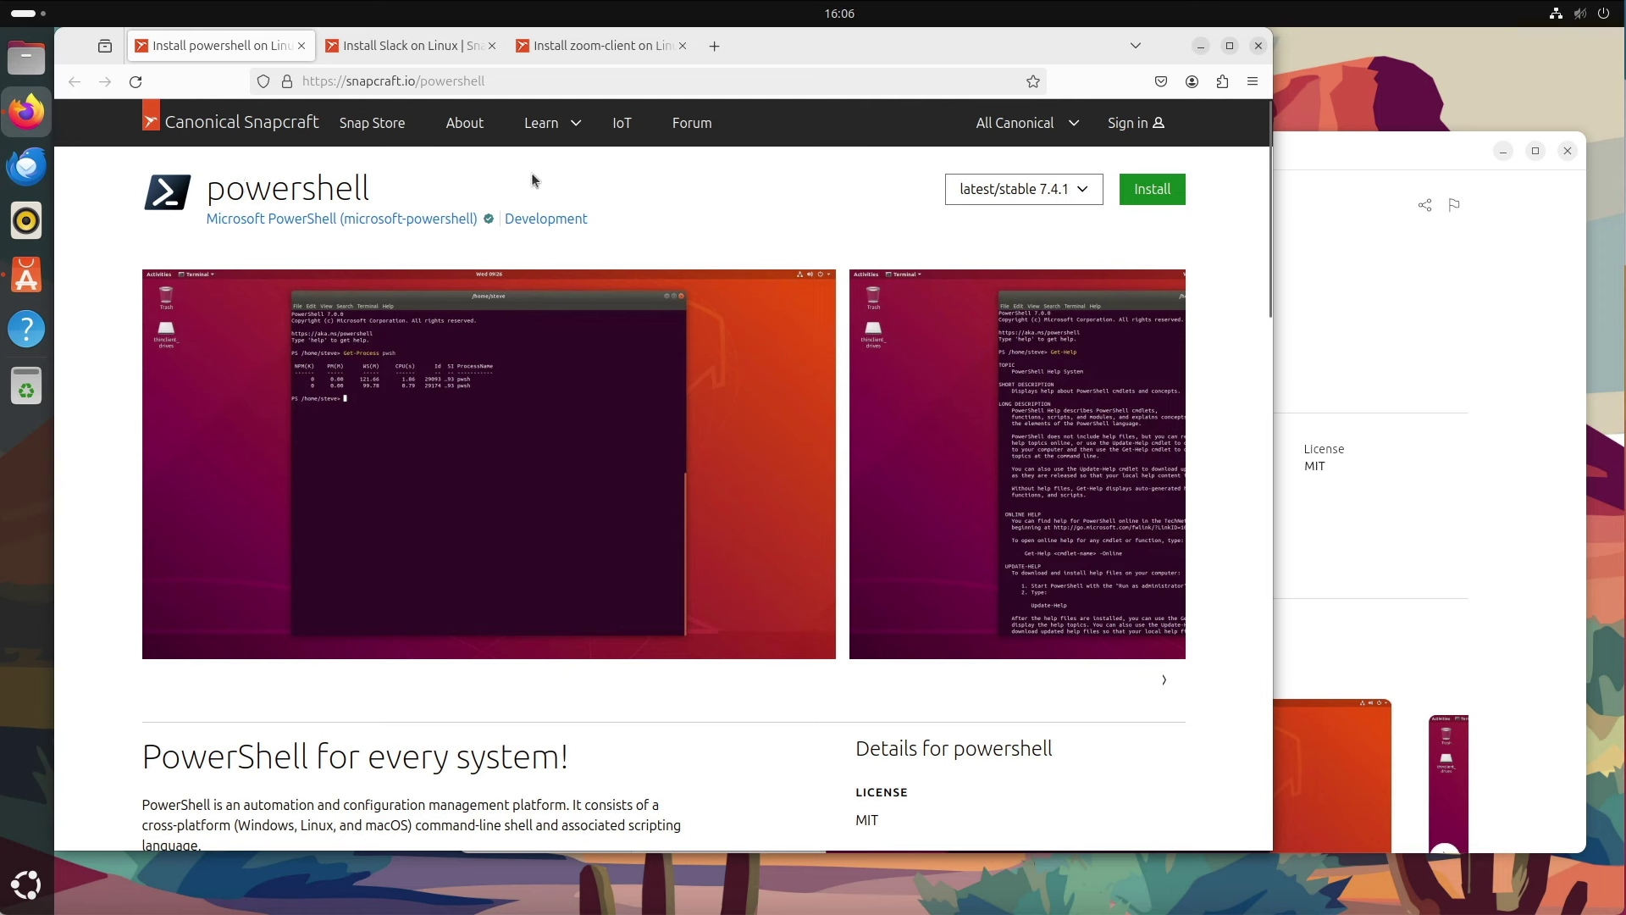
pyautogui.moveTo(490, 222)
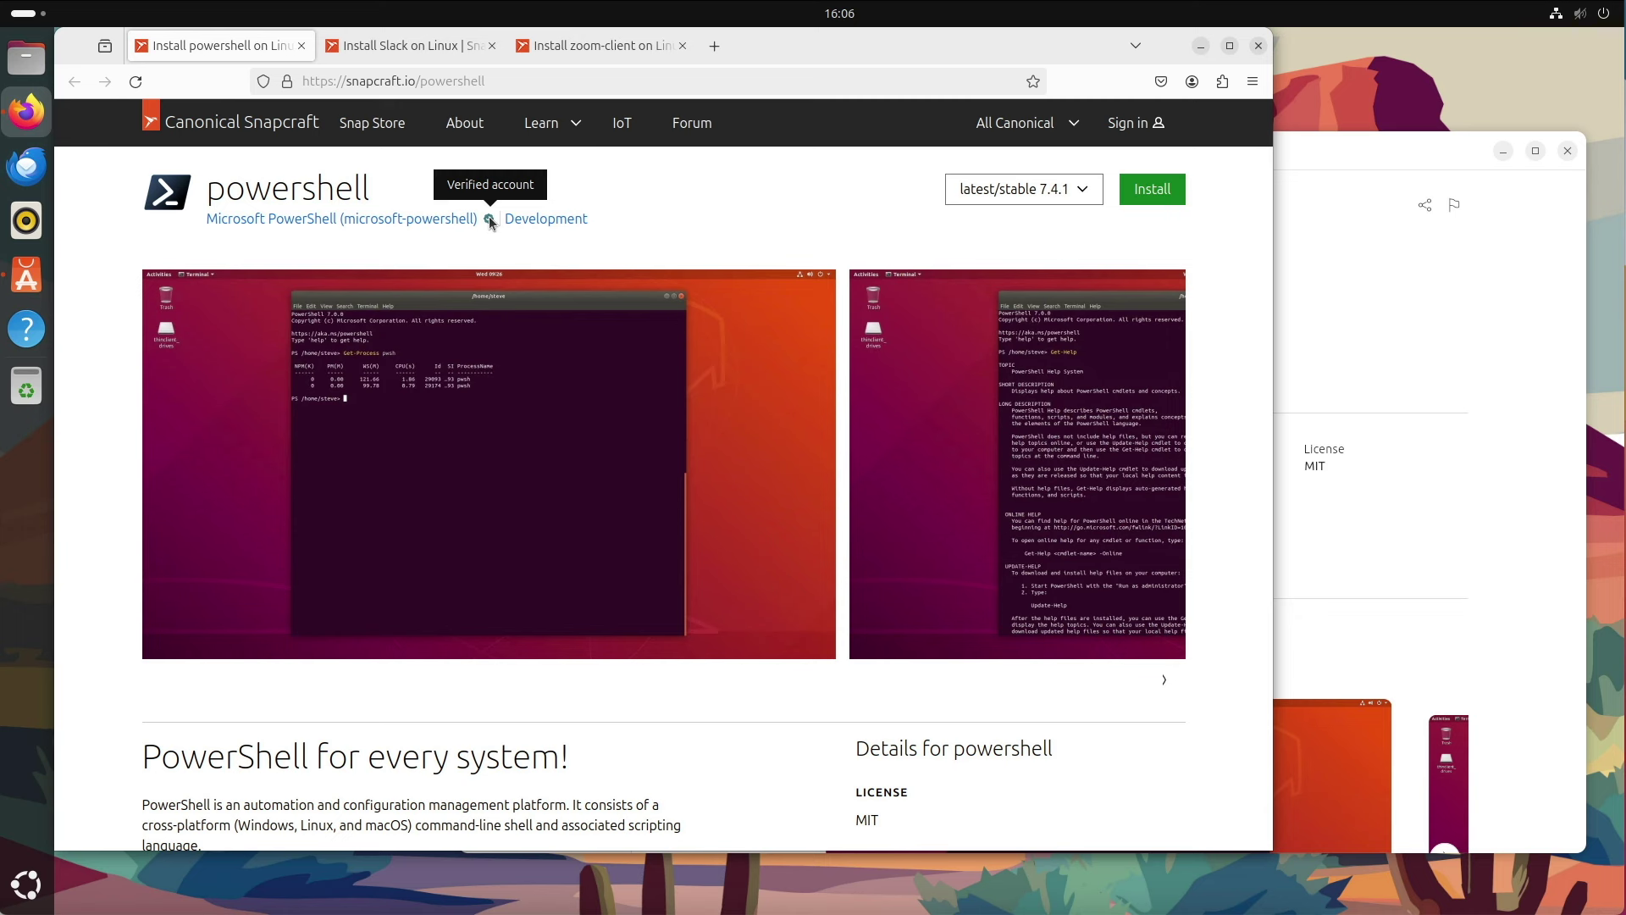
pyautogui.click(408, 47)
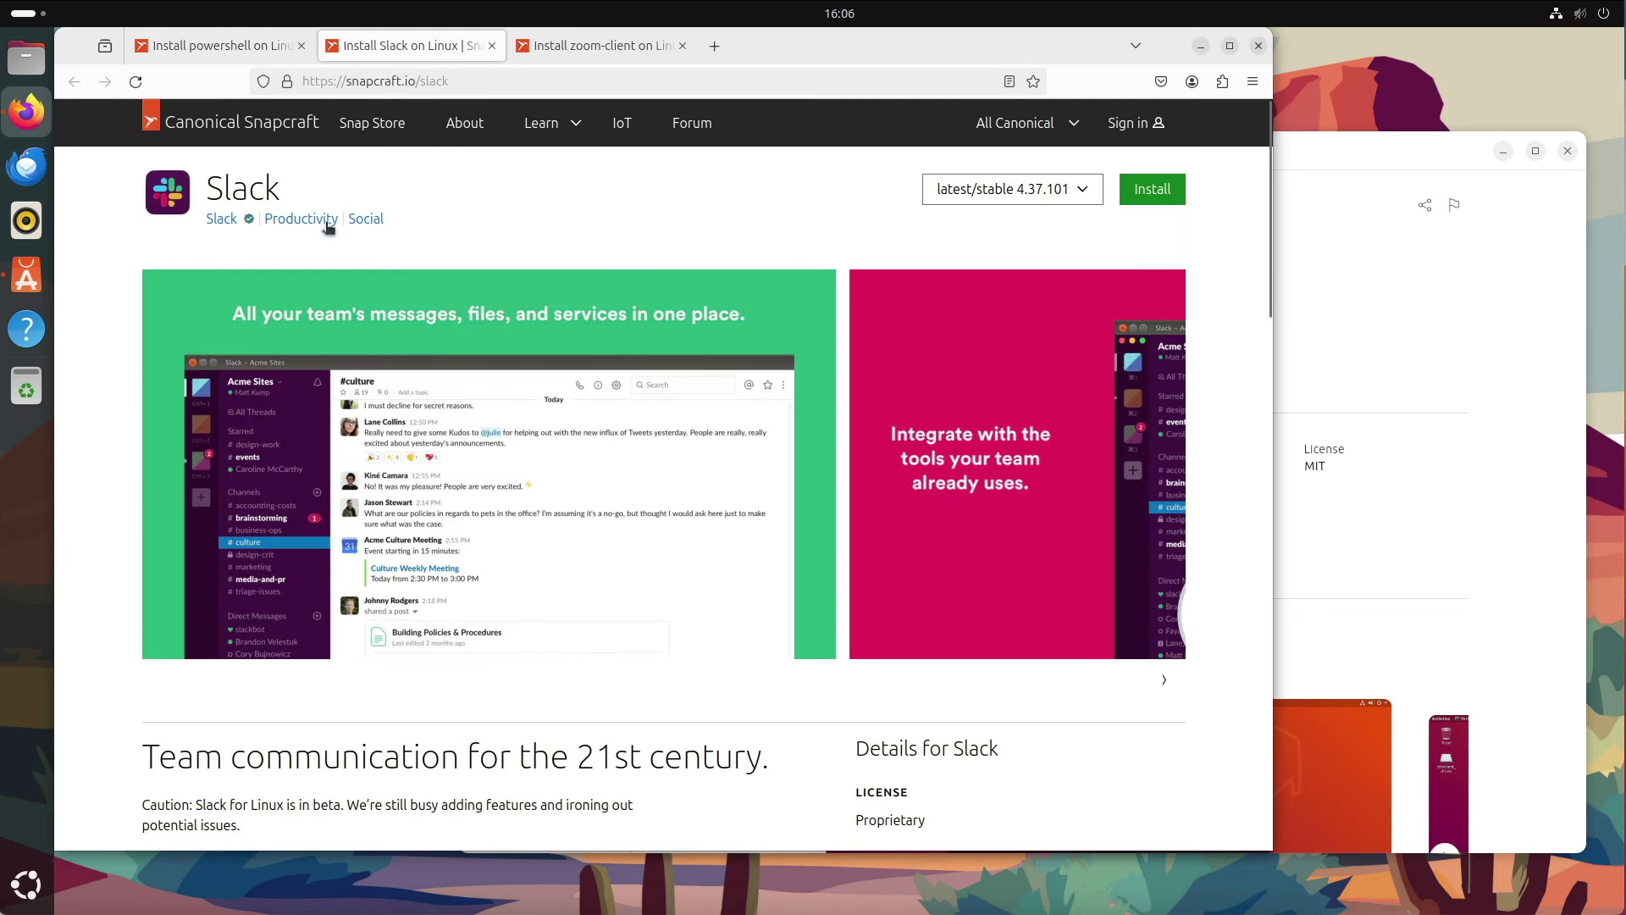
pyautogui.moveTo(250, 222)
pyautogui.click(590, 45)
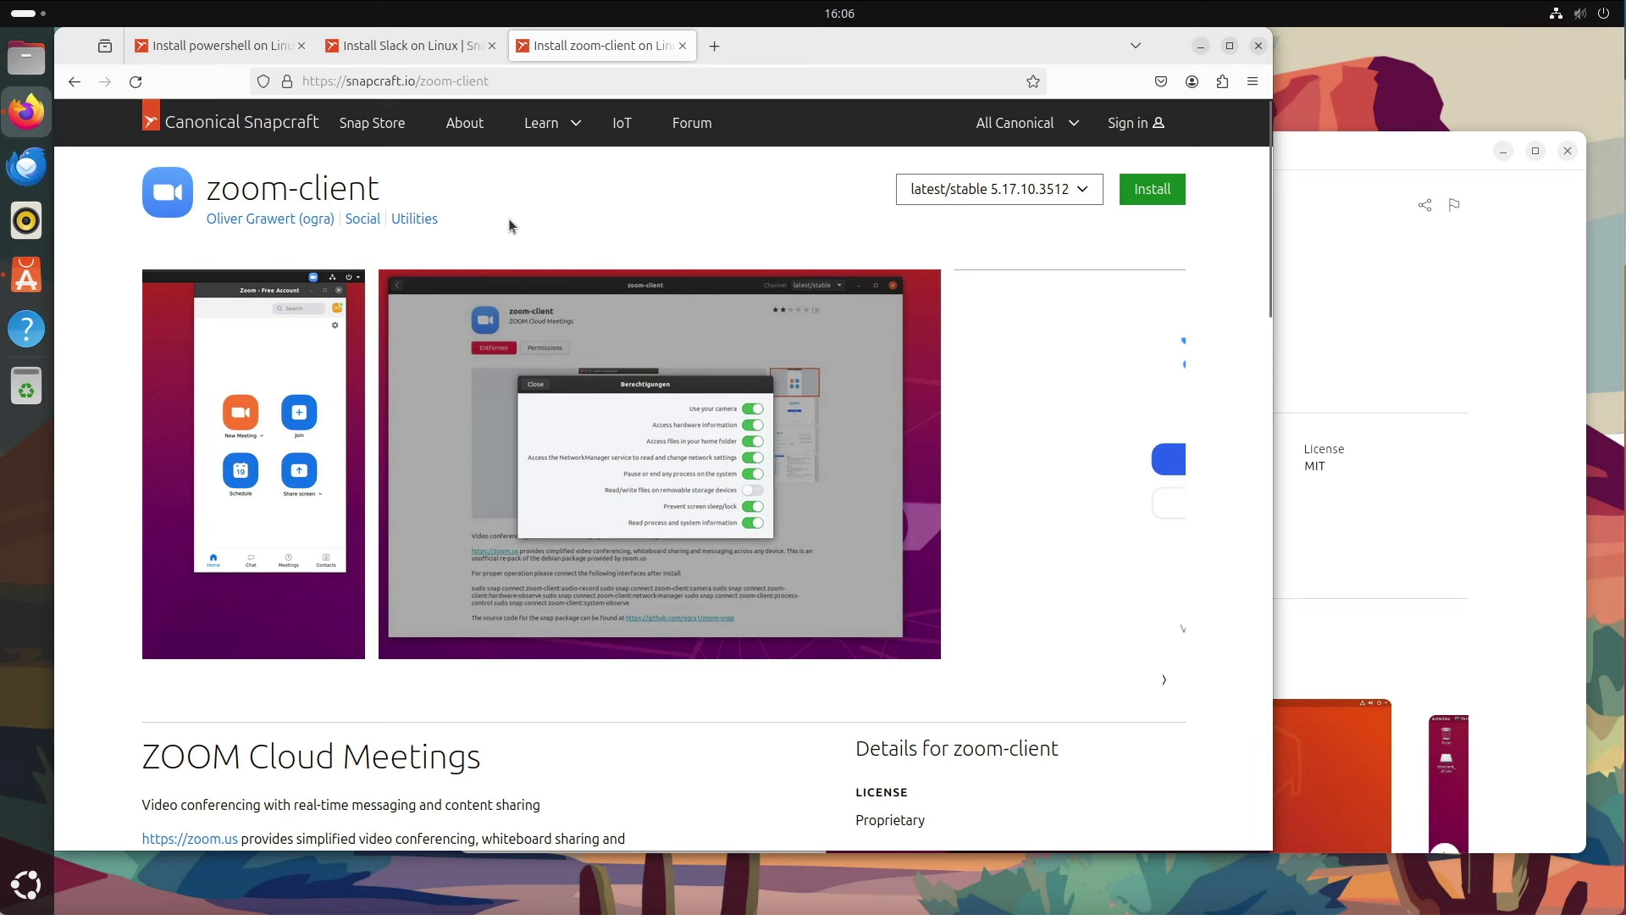
pyautogui.click(1402, 165)
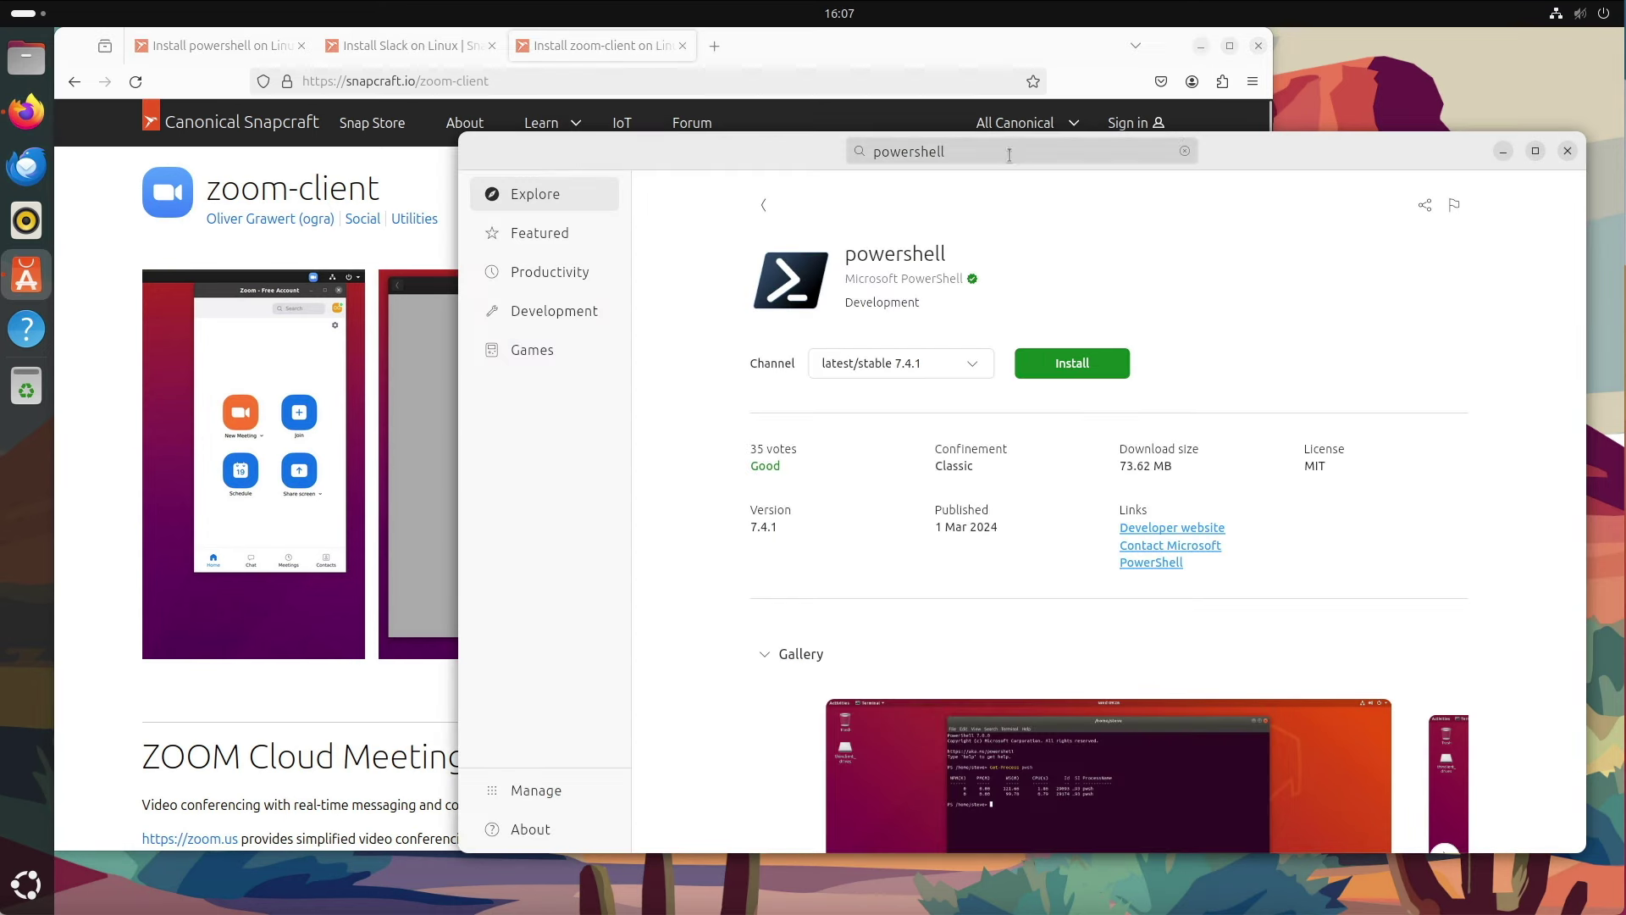
# - Search App Center for 'slack', then 'zoom', and open the zoom-client details page
pyautogui.click(861, 151)
pyautogui.write('slack')
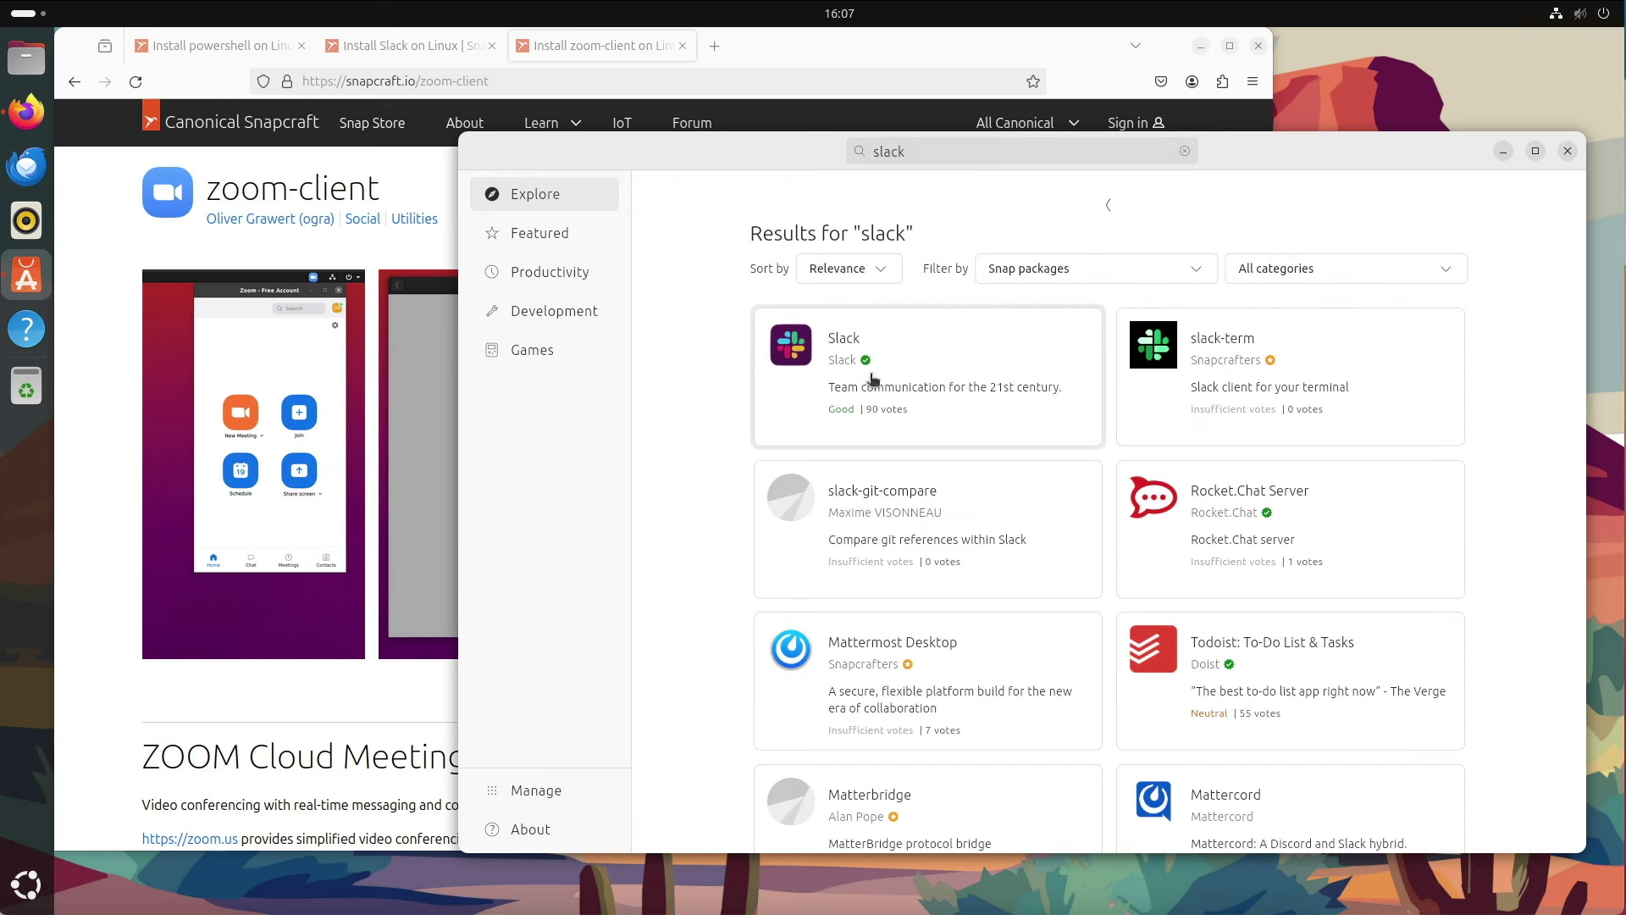
pyautogui.click(854, 151)
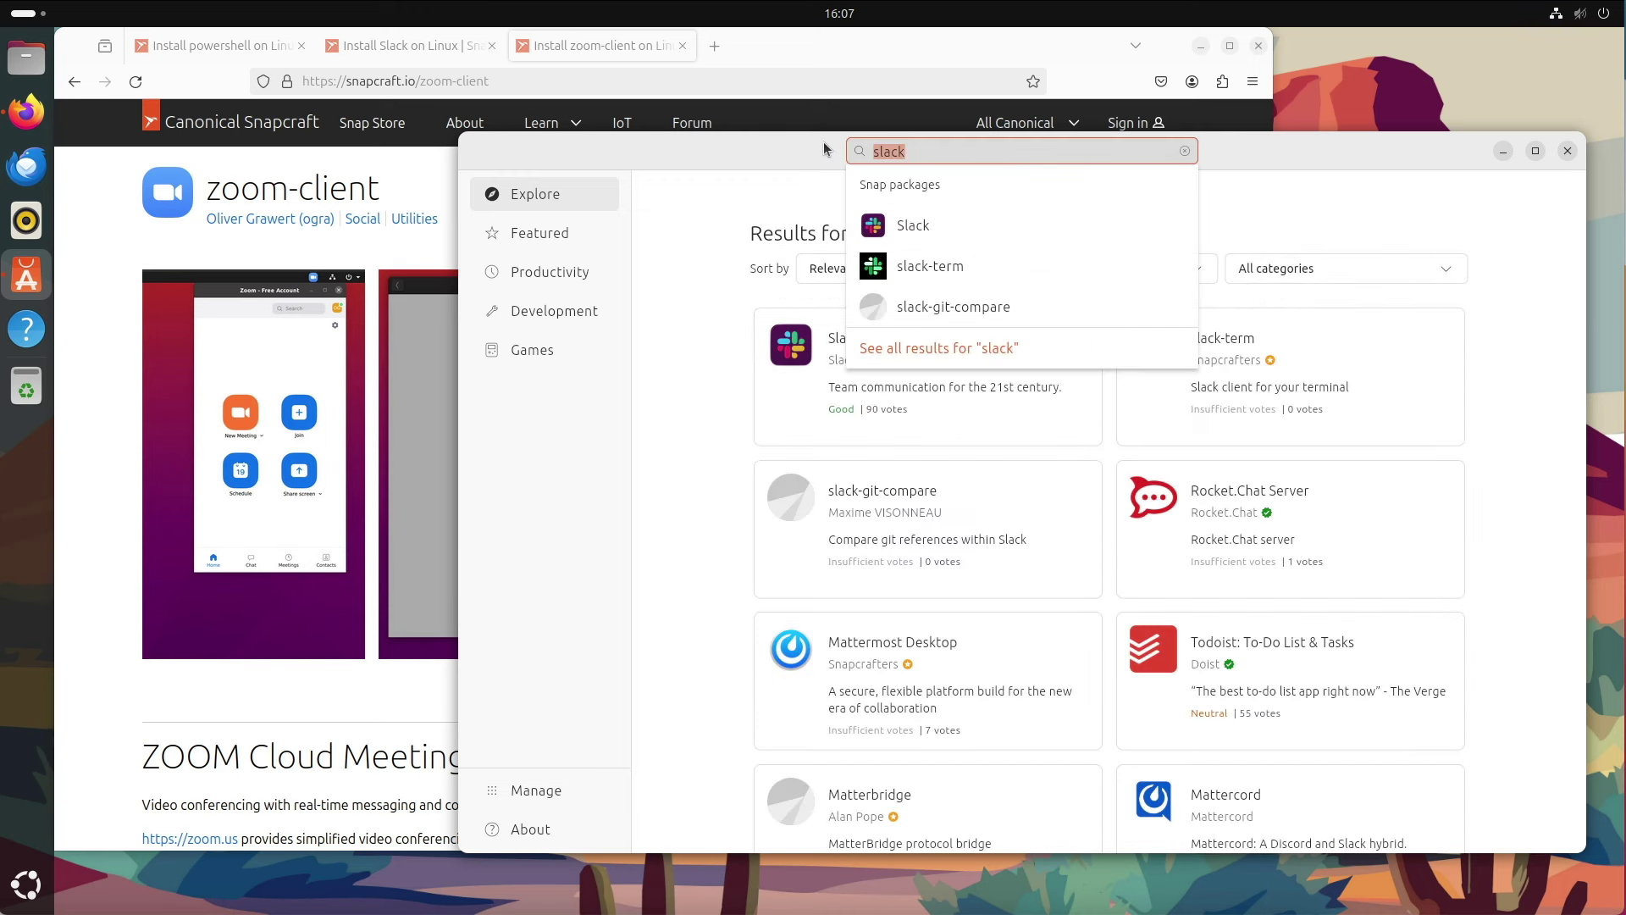
pyautogui.write('zoom')
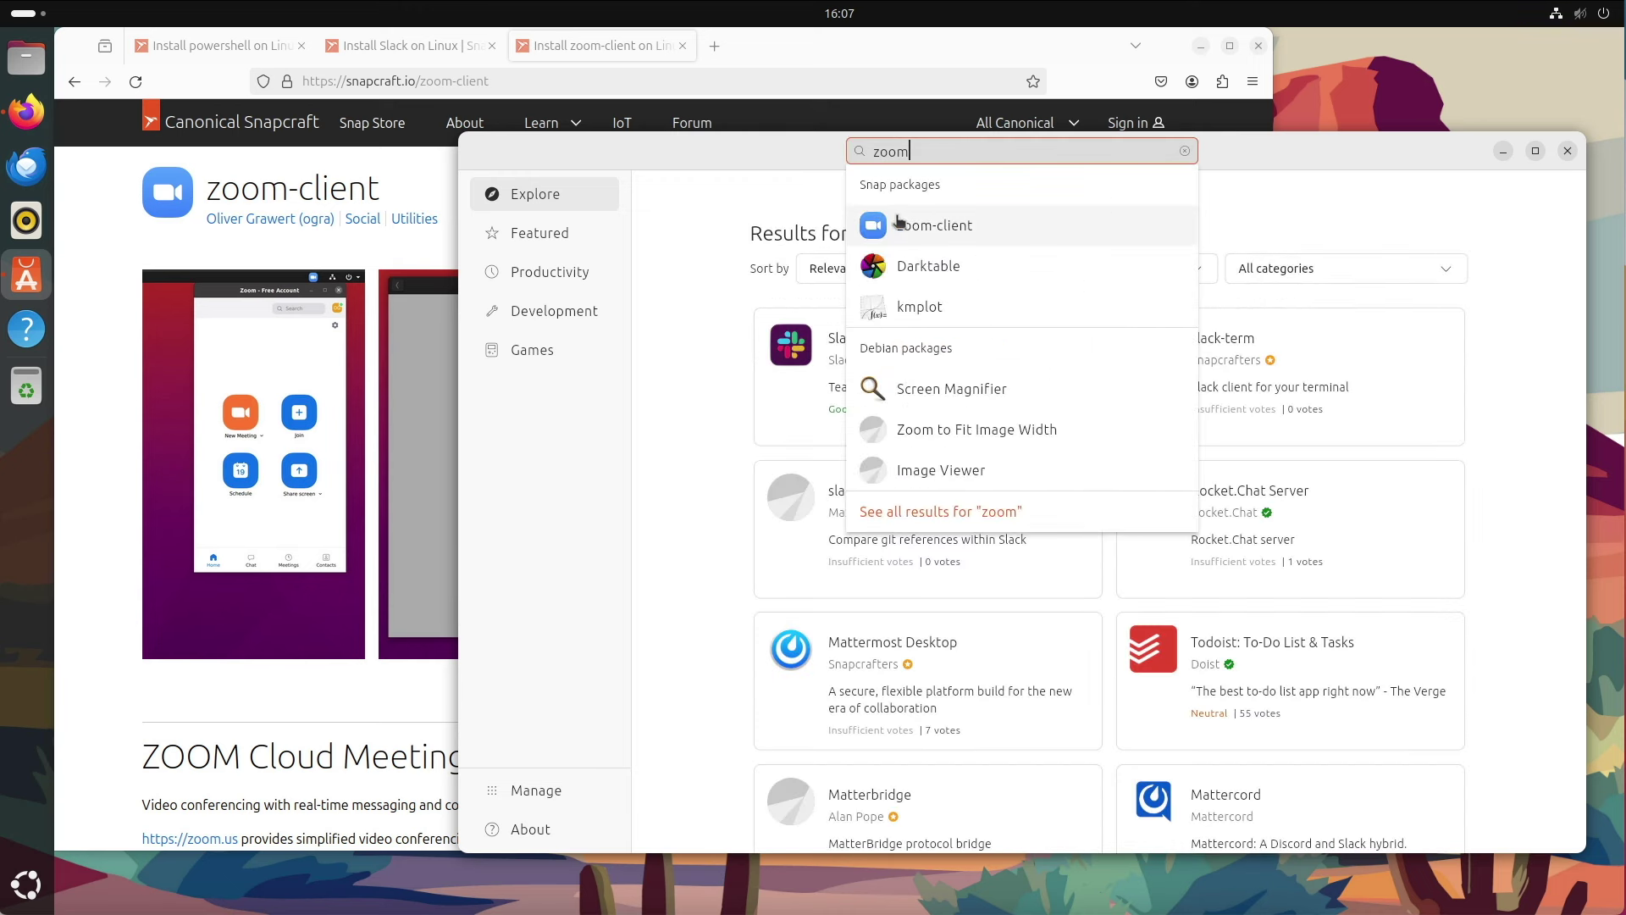
pyautogui.click(881, 212)
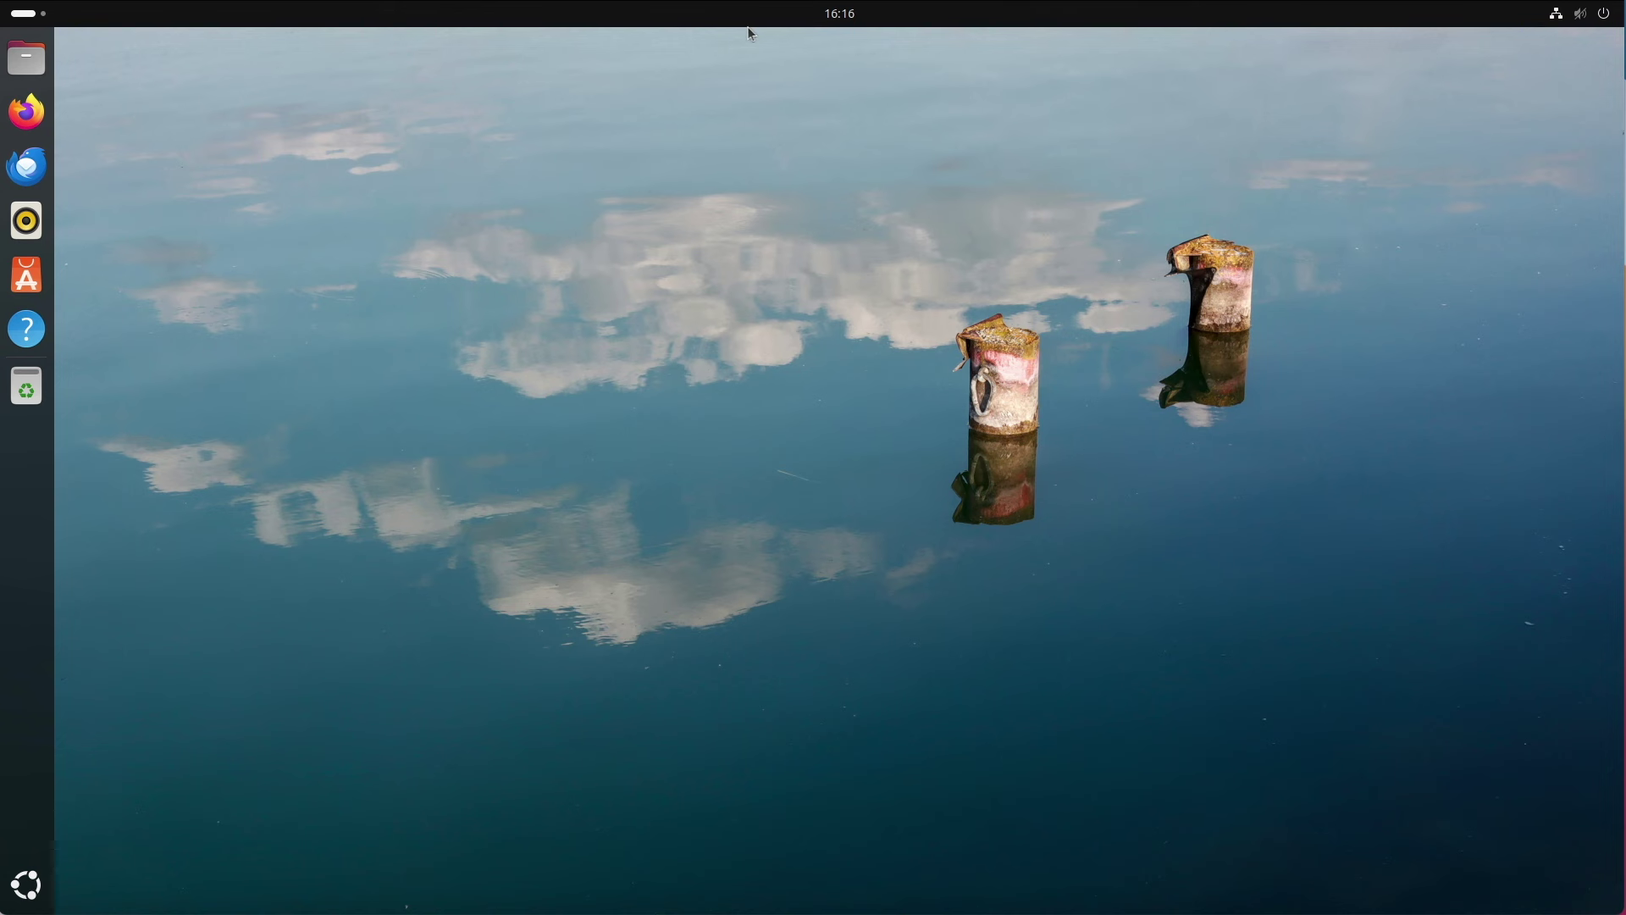
# - Launch the Files file manager from the dock
pyautogui.click(27, 59)
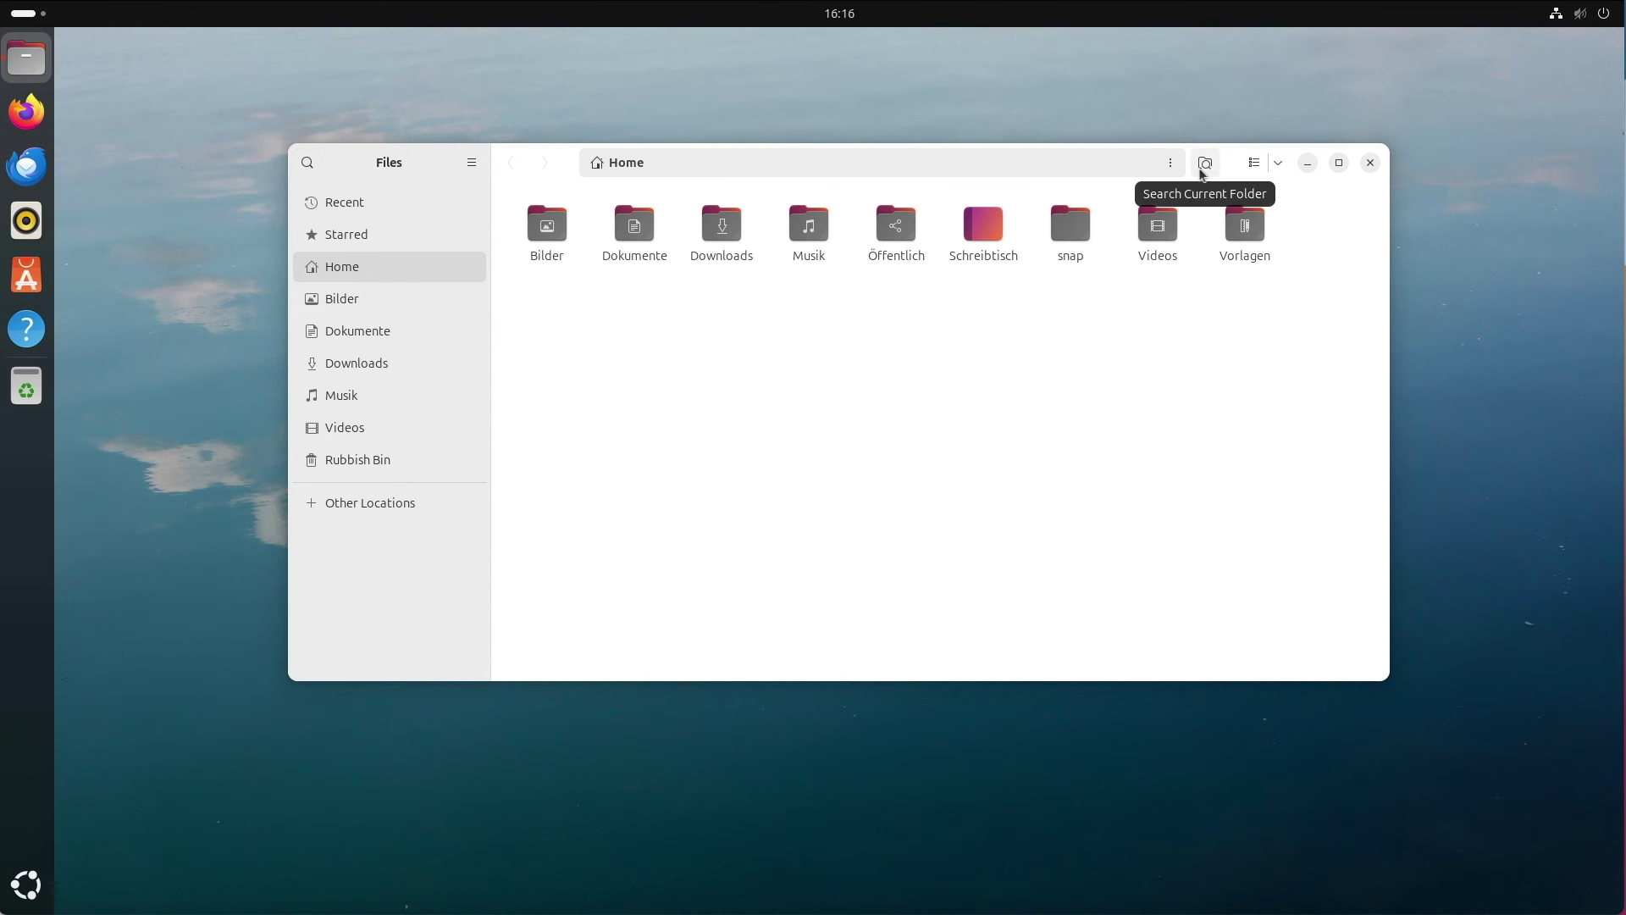
# - Minimize Files and open Settings from the desktop's right-click menu
pyautogui.click(1308, 163)
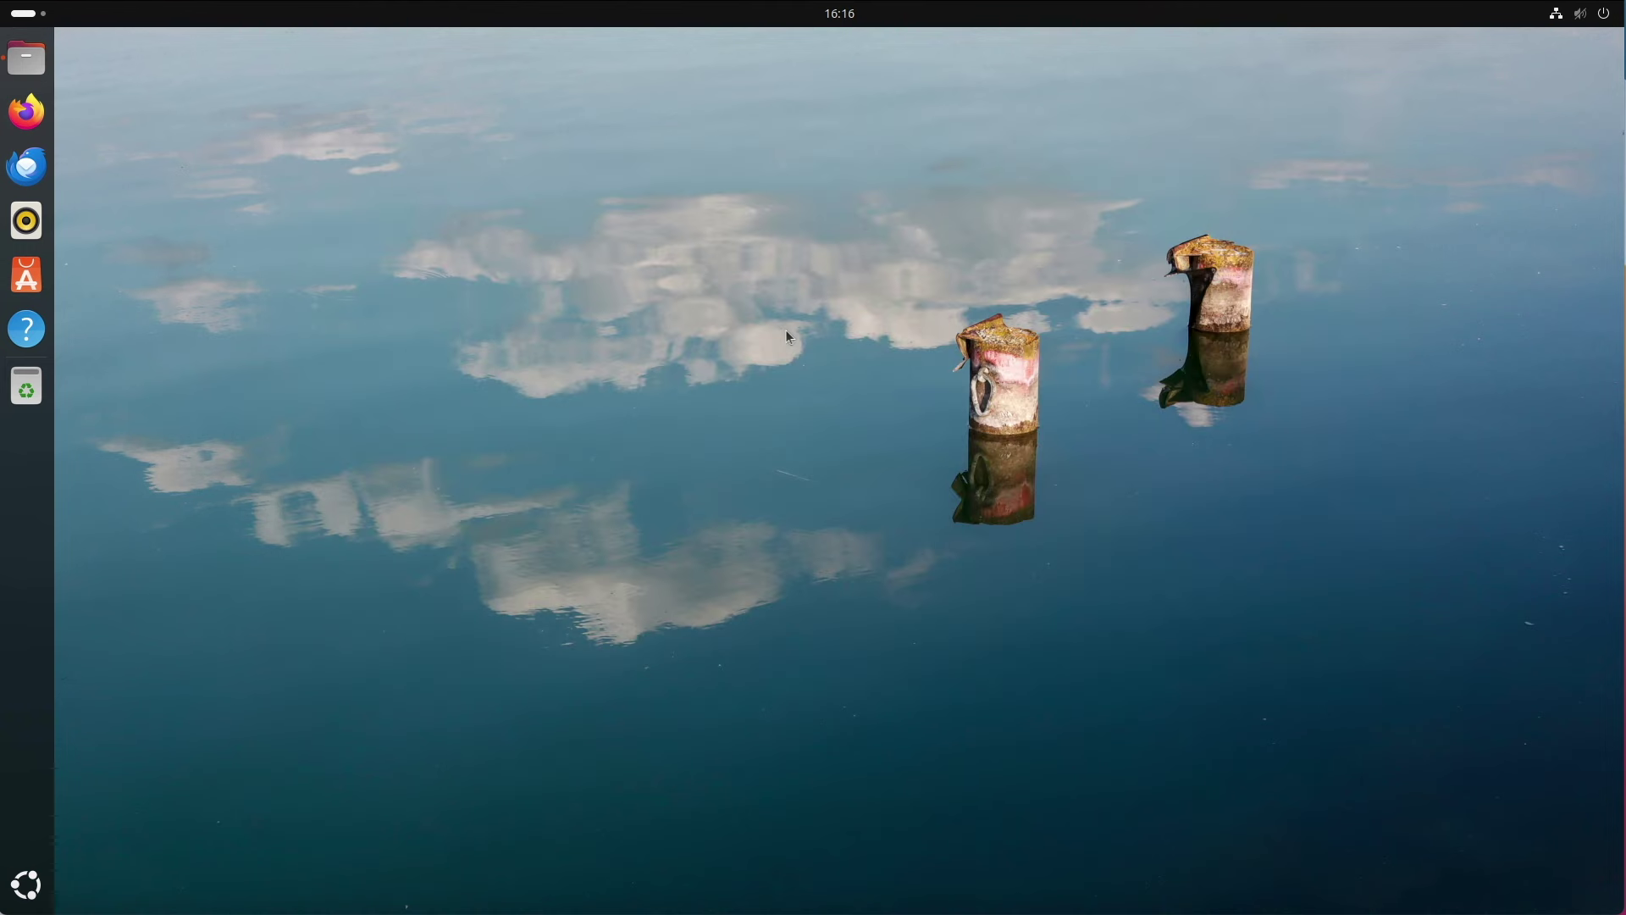
pyautogui.rightClick(389, 476)
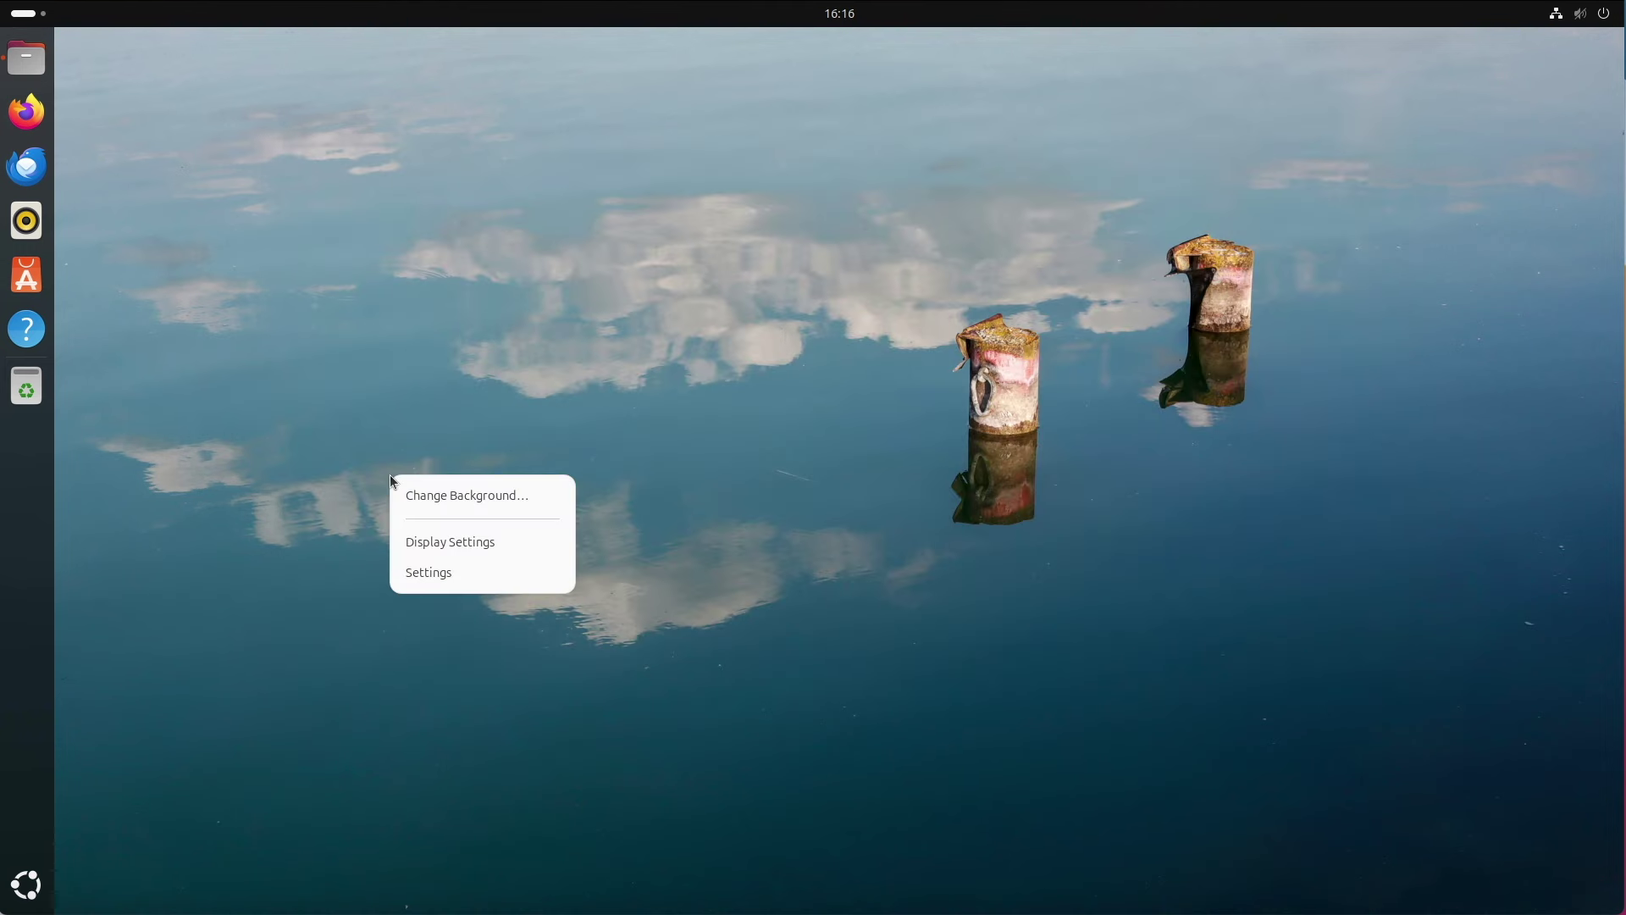
pyautogui.click(417, 571)
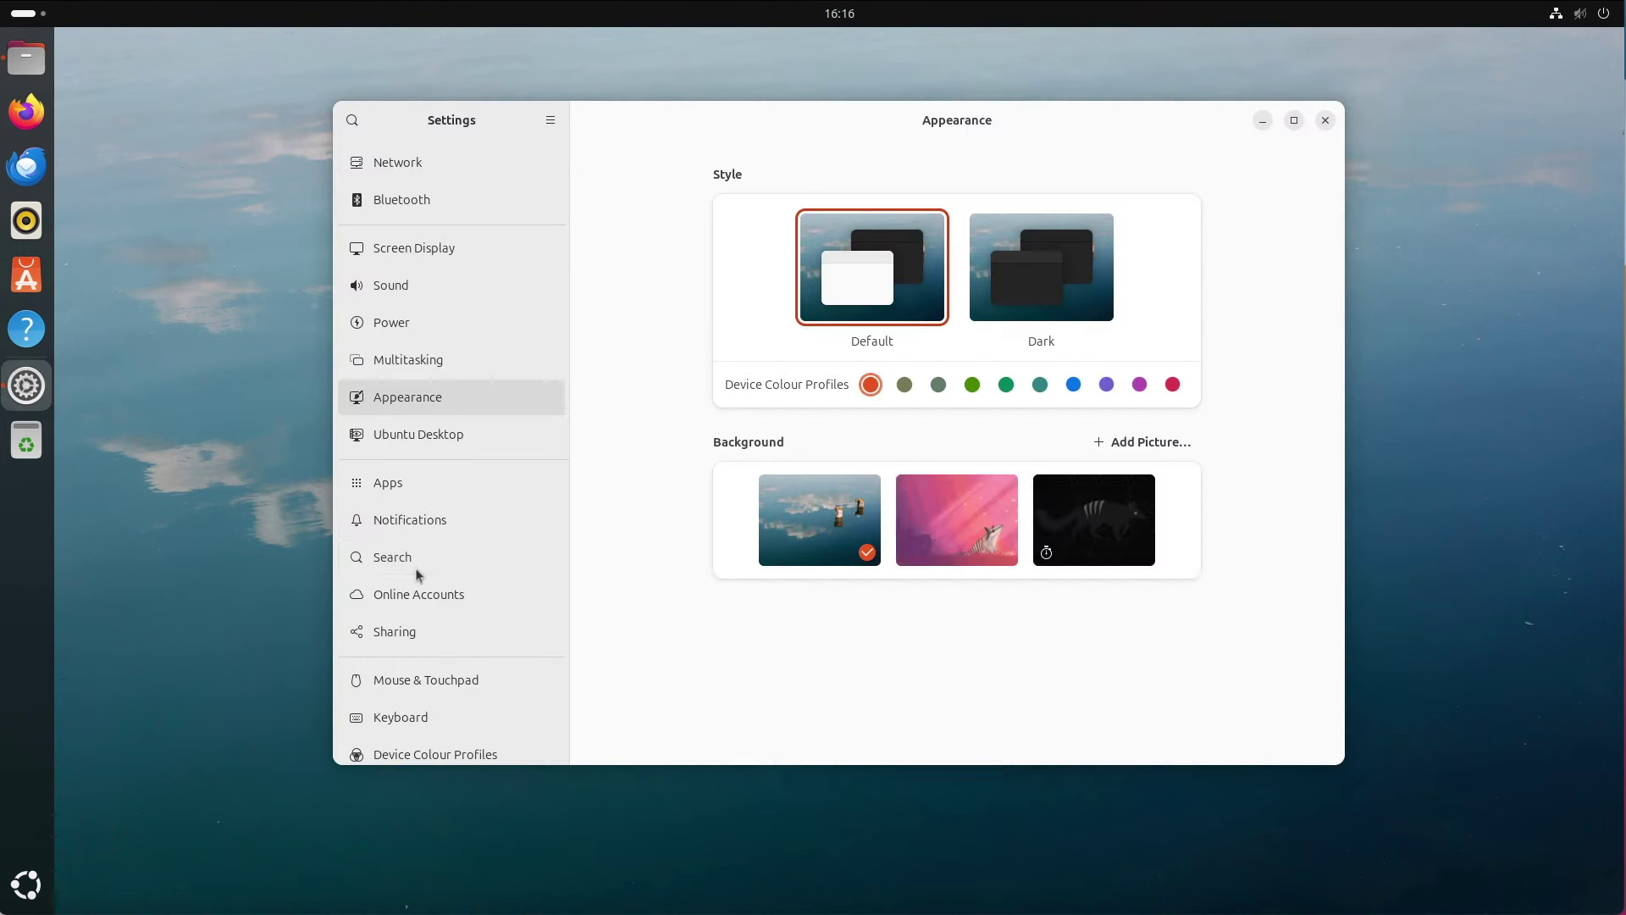
# - View System > About details (Ubuntu 24.04 LTS, 4,0 GiB memory), then close them
pyautogui.scroll(-3, 496, 486)
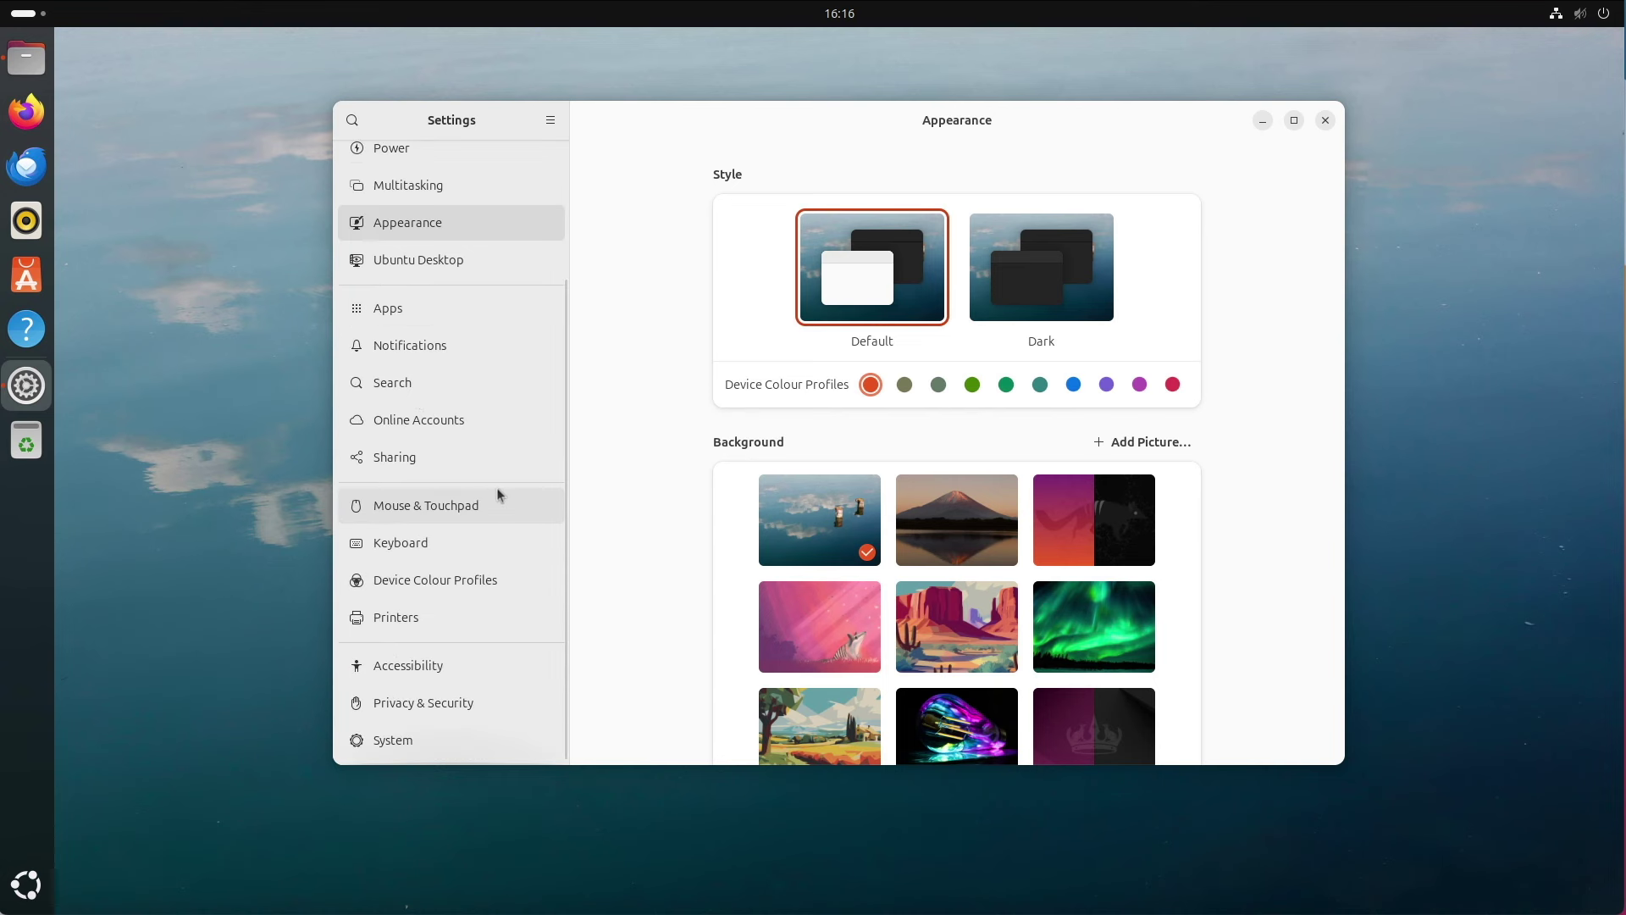
pyautogui.click(429, 732)
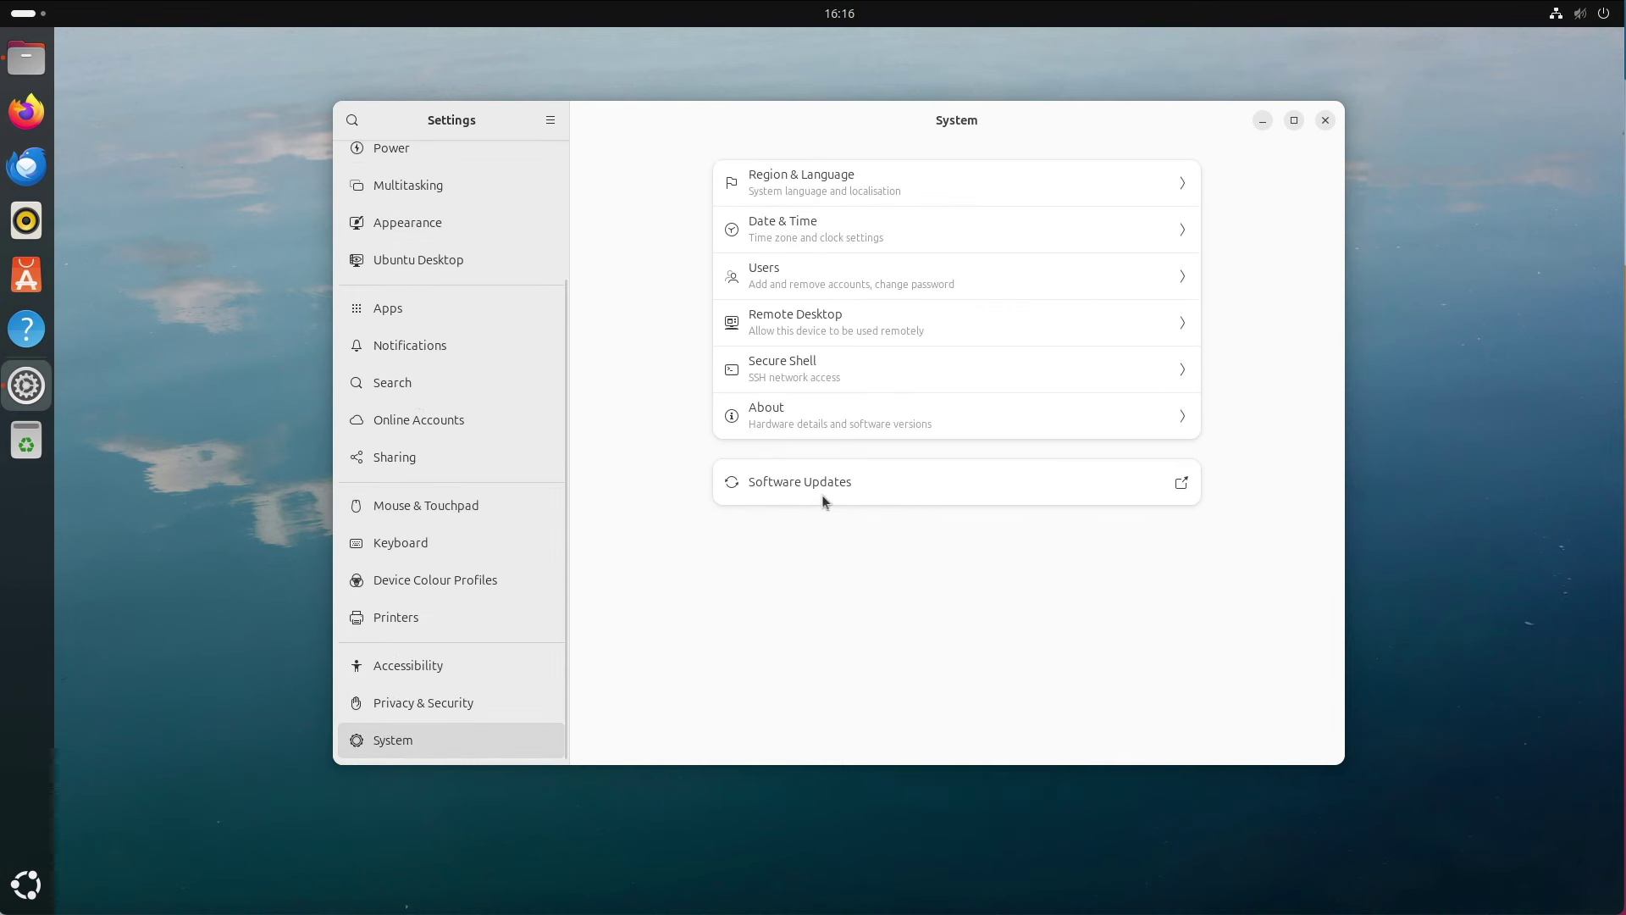
pyautogui.click(835, 405)
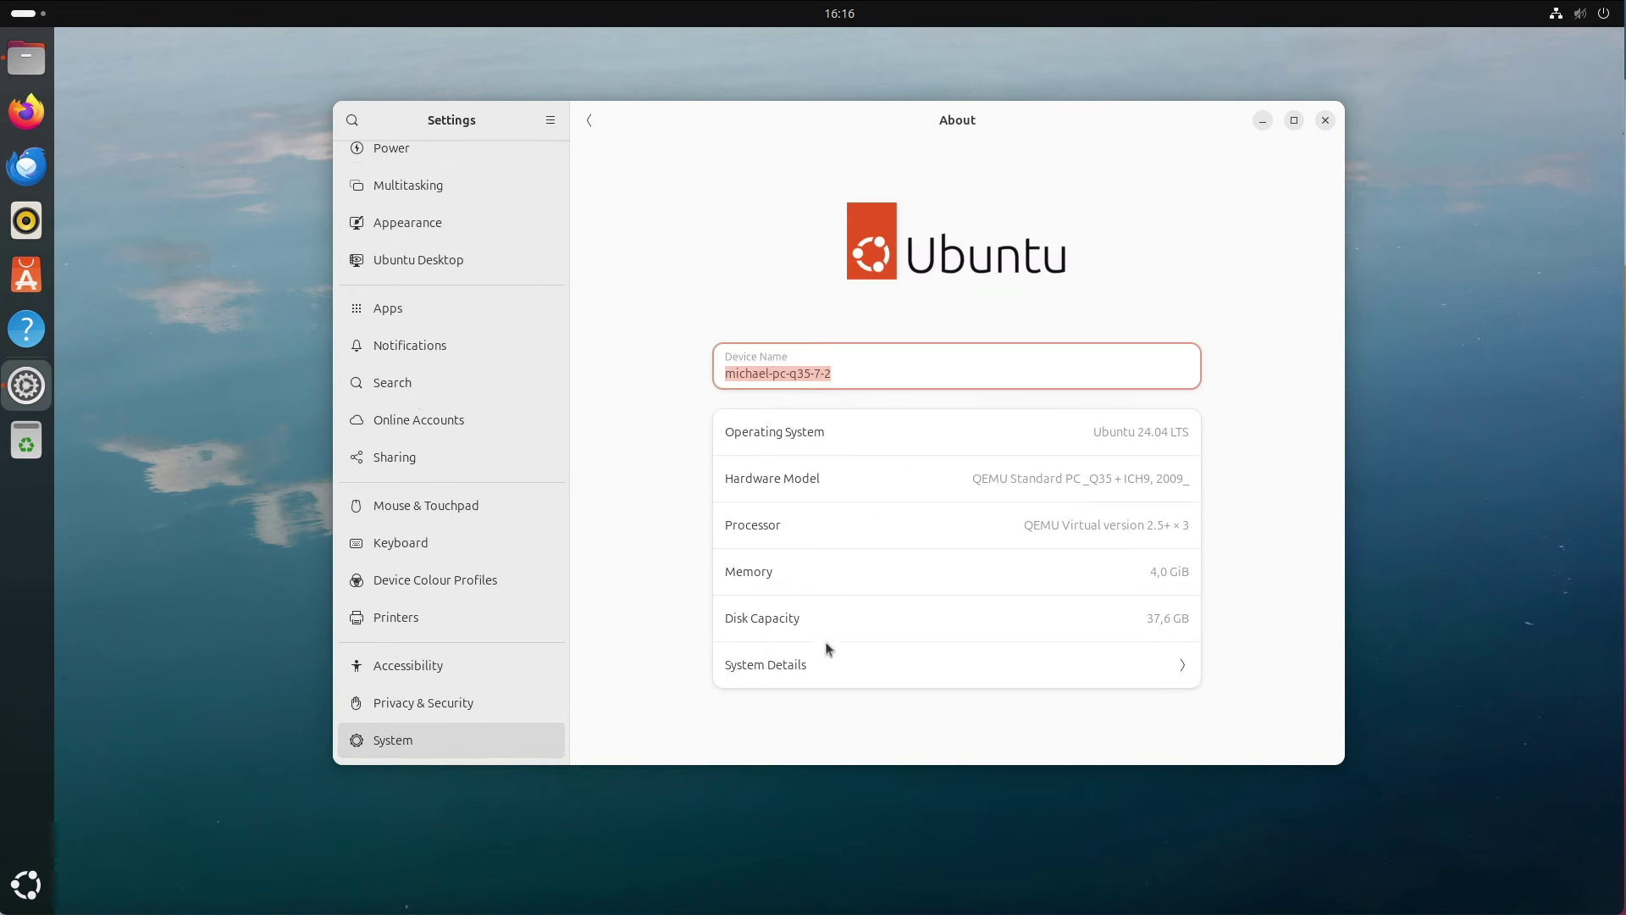
pyautogui.click(841, 678)
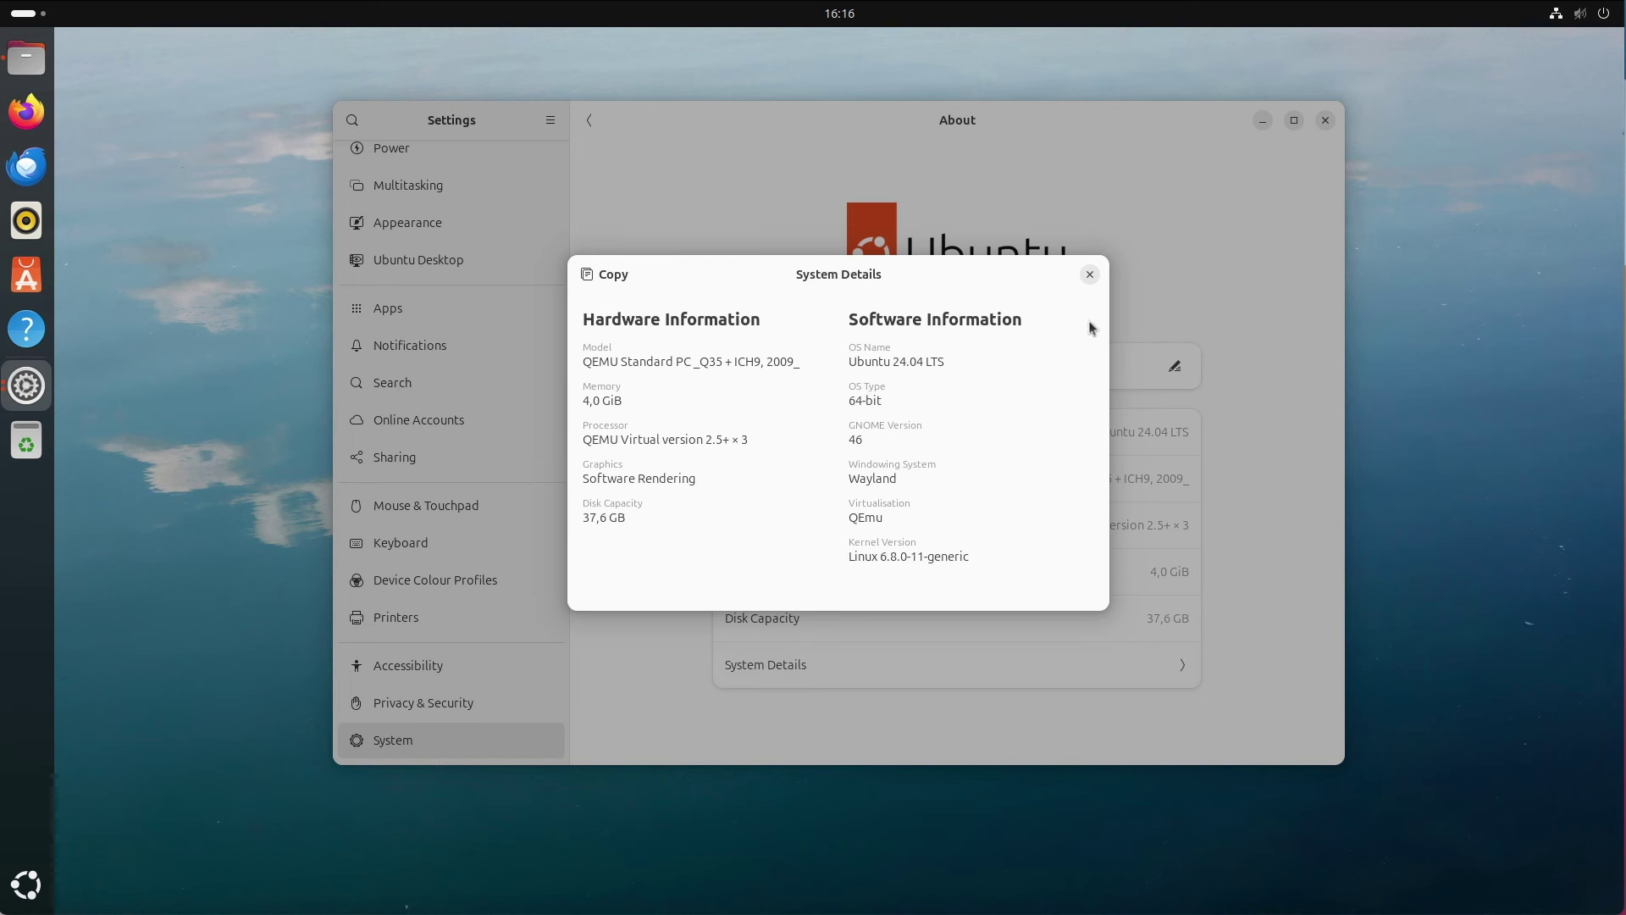
pyautogui.click(1090, 273)
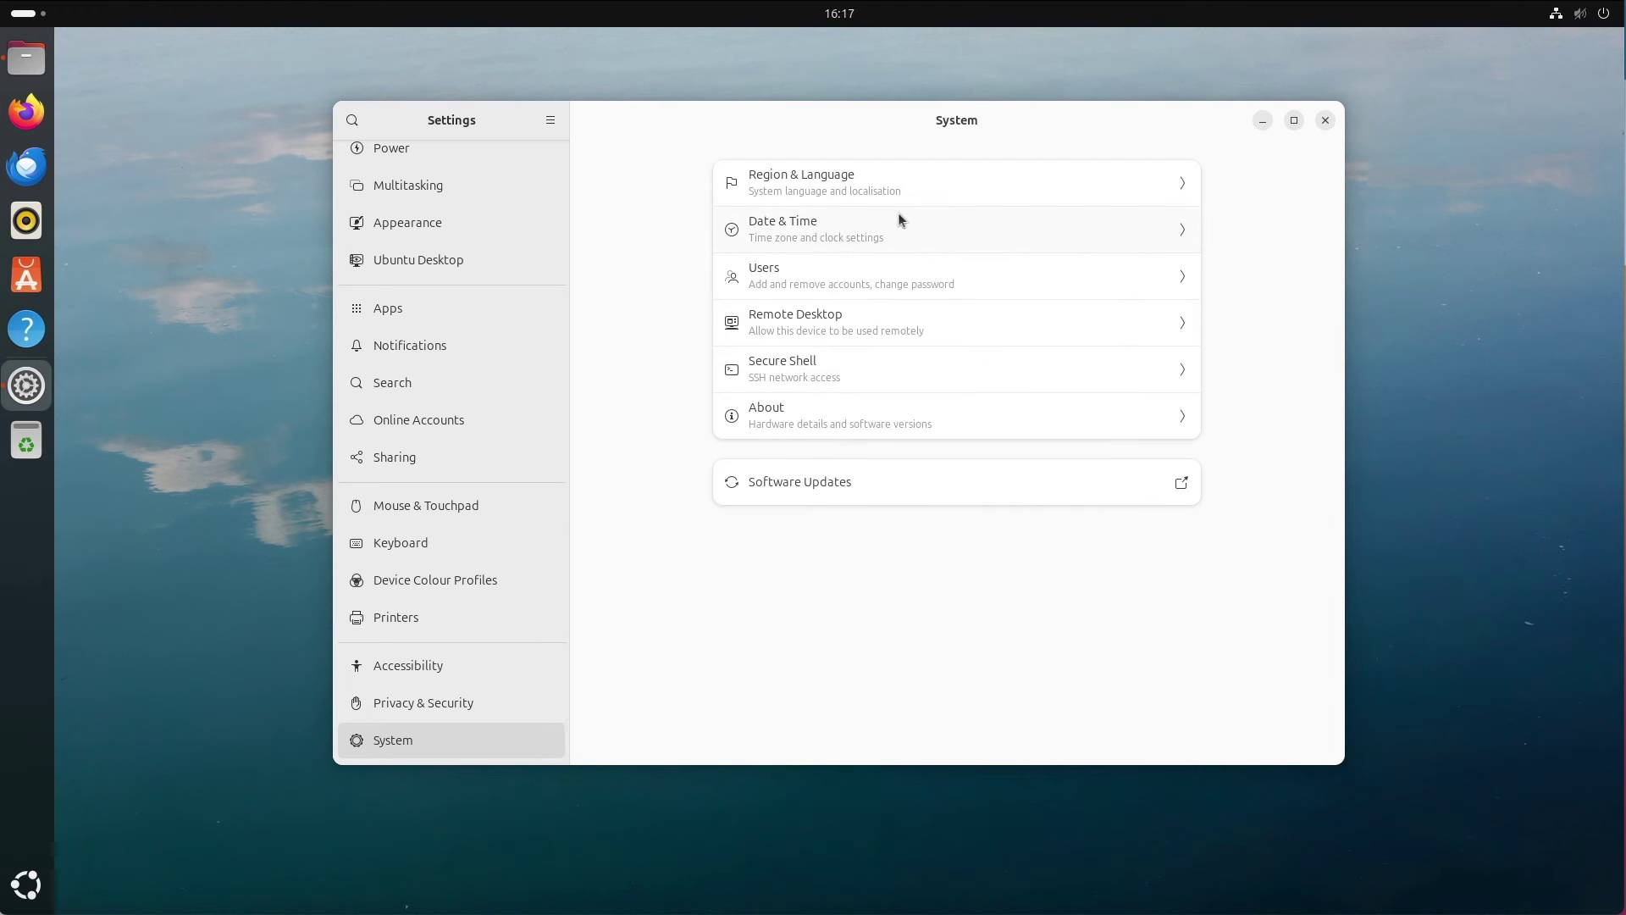
# - In Remote Desktop, try Desktop Sharing with remote control, then switch sharing back off
pyautogui.click(895, 321)
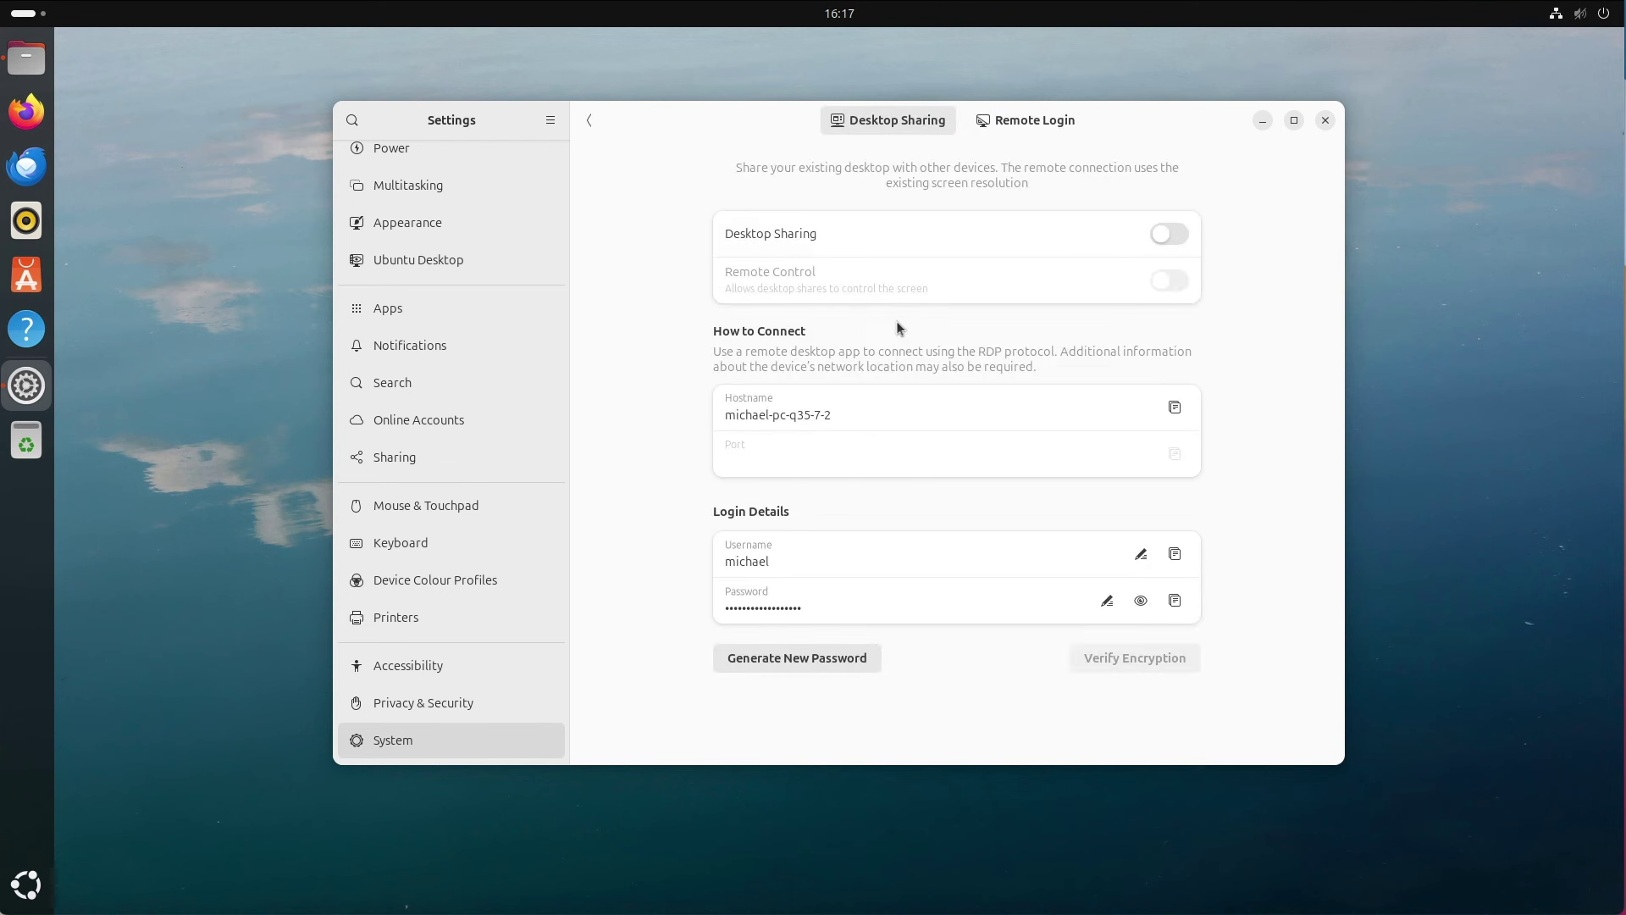
pyautogui.click(1176, 234)
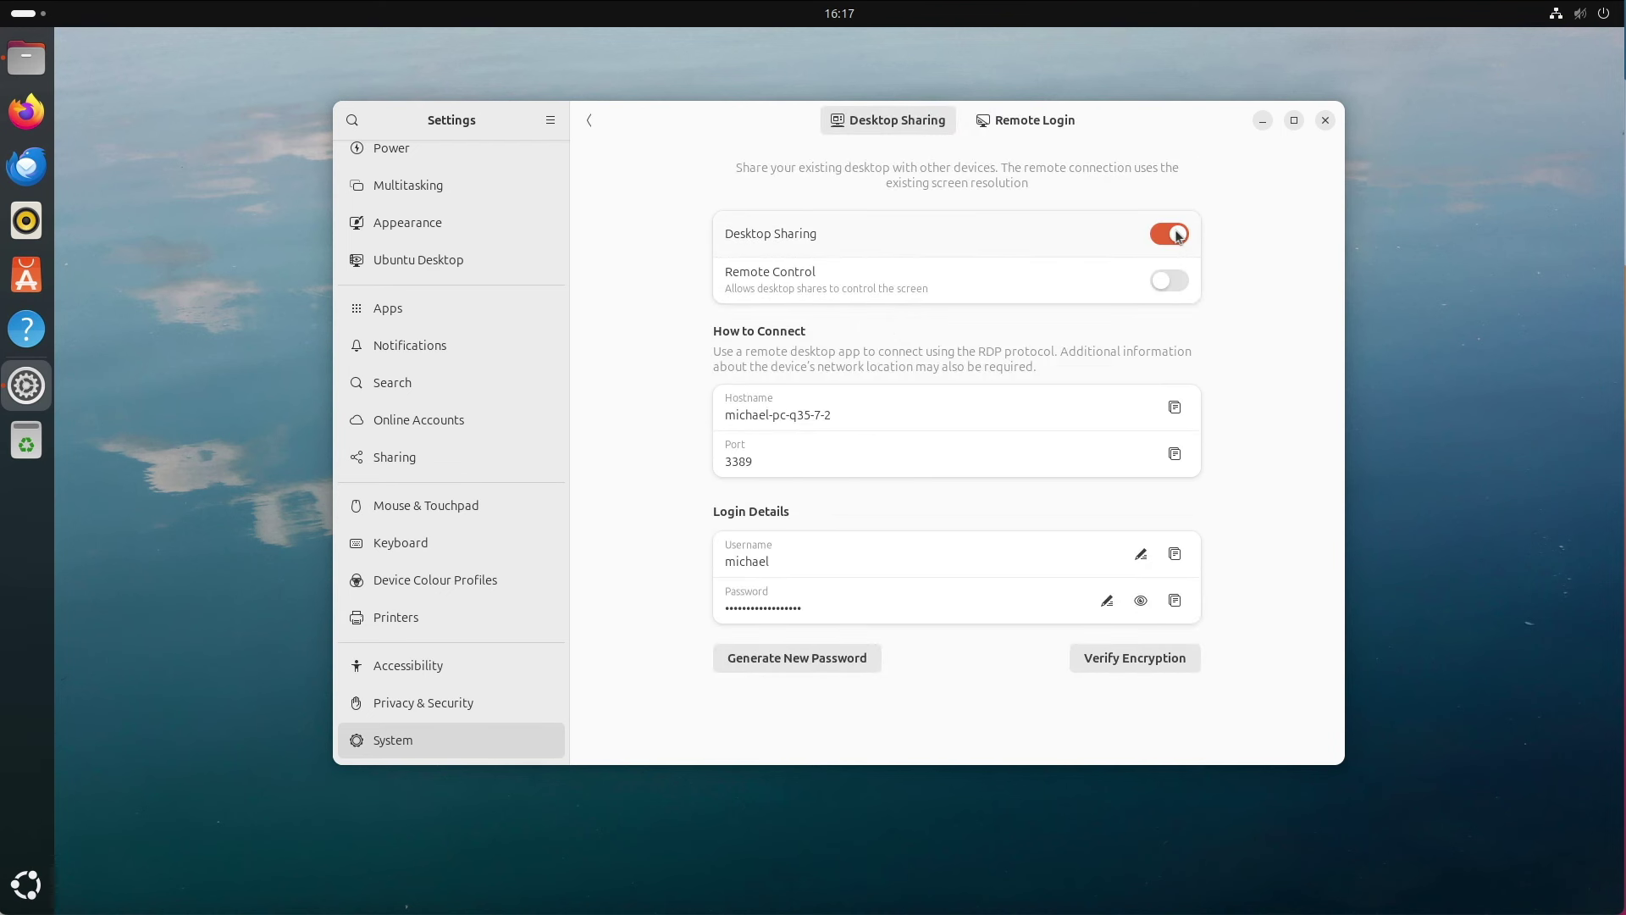
pyautogui.click(1169, 280)
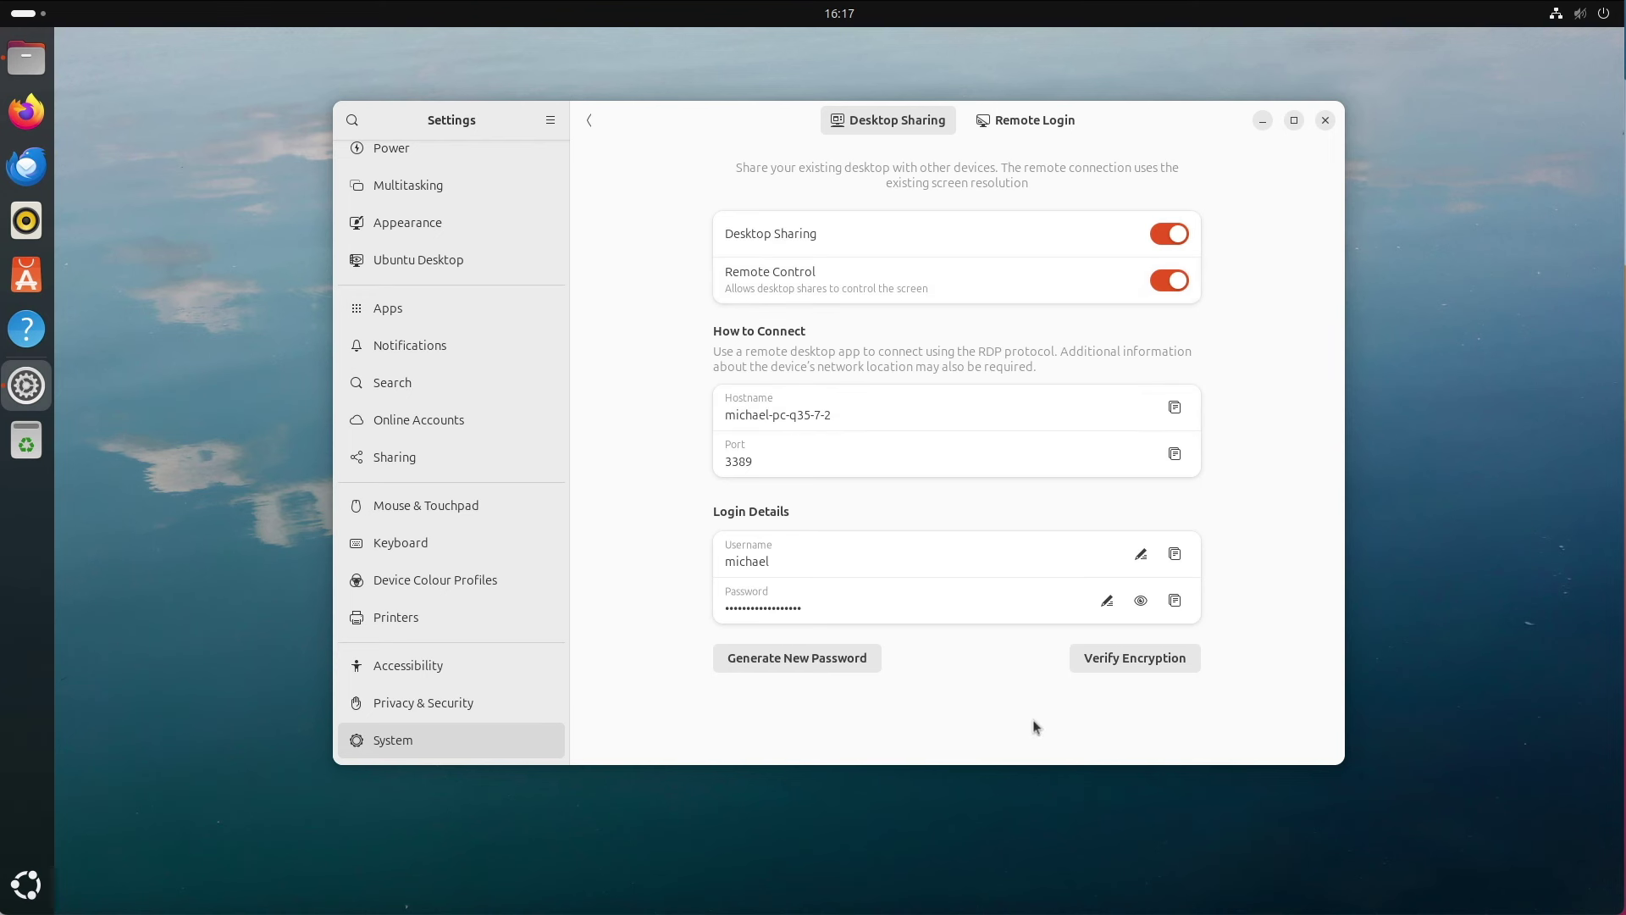
pyautogui.click(1174, 240)
# - Unlock Remote Login with the account password and turn Remote Login on
pyautogui.click(1032, 121)
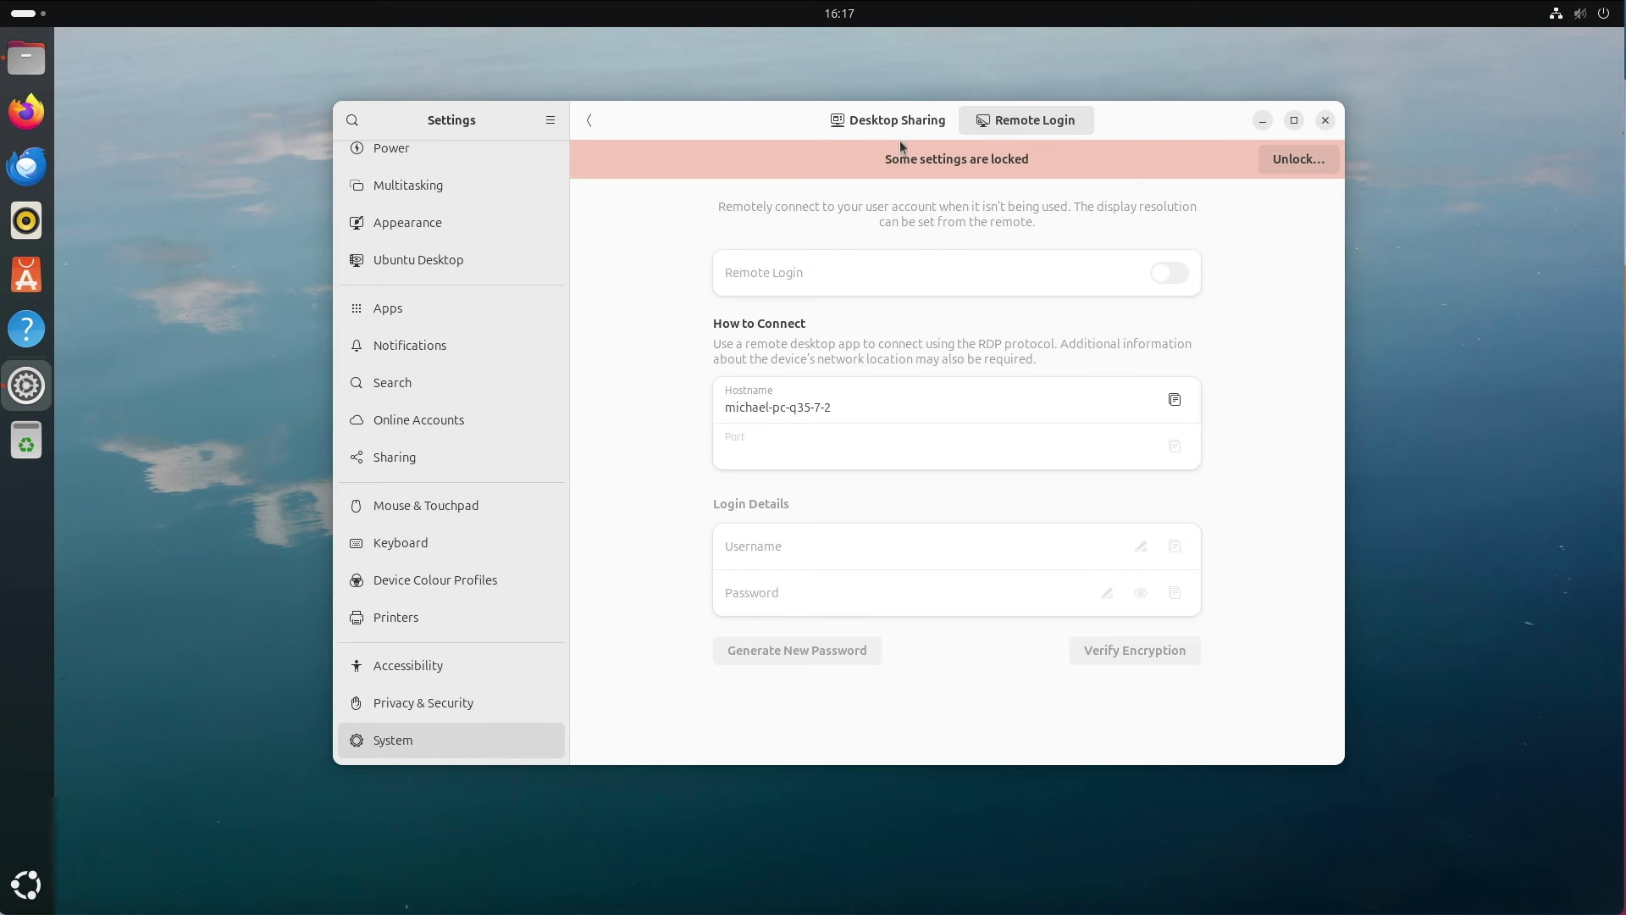
pyautogui.click(1305, 160)
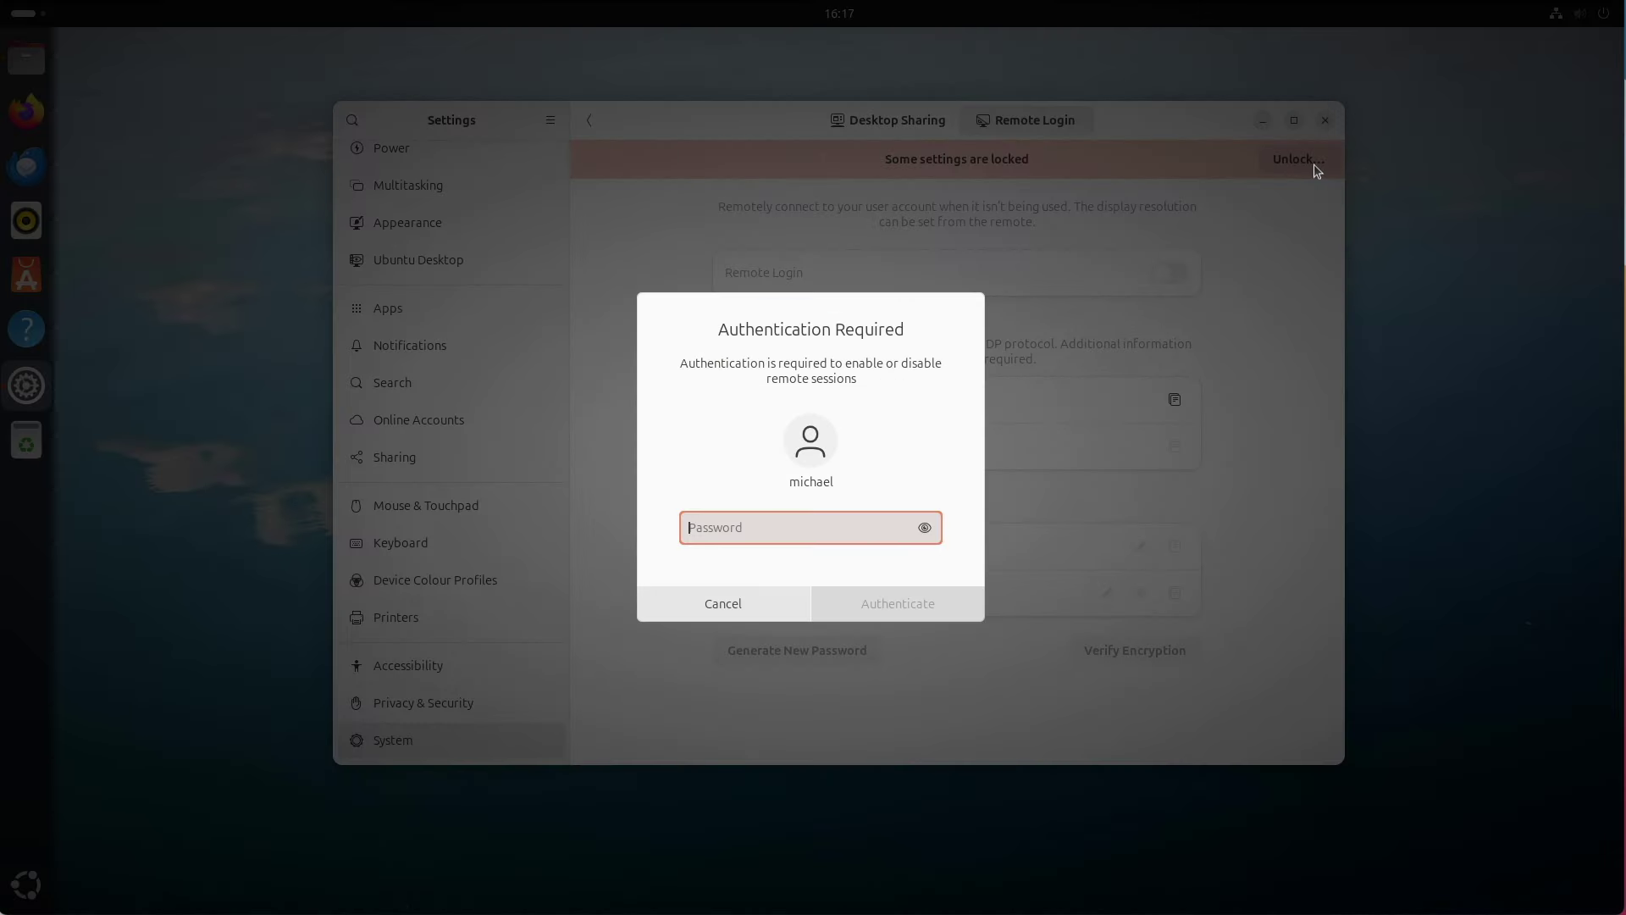
pyautogui.write('*********')
pyautogui.press('Return')
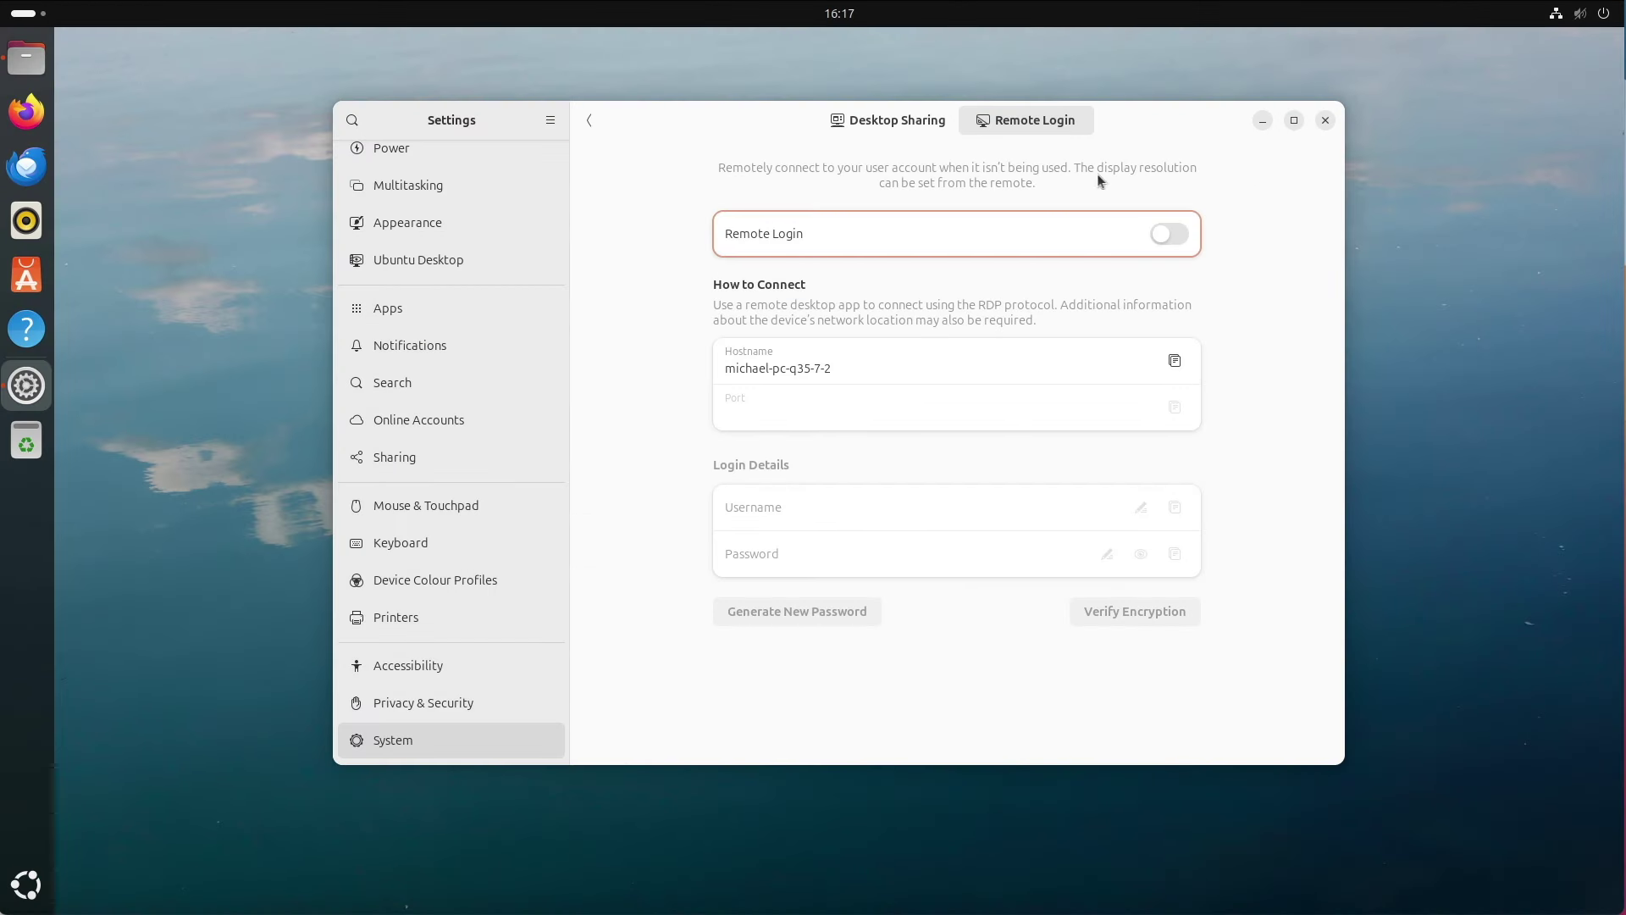
pyautogui.click(1176, 237)
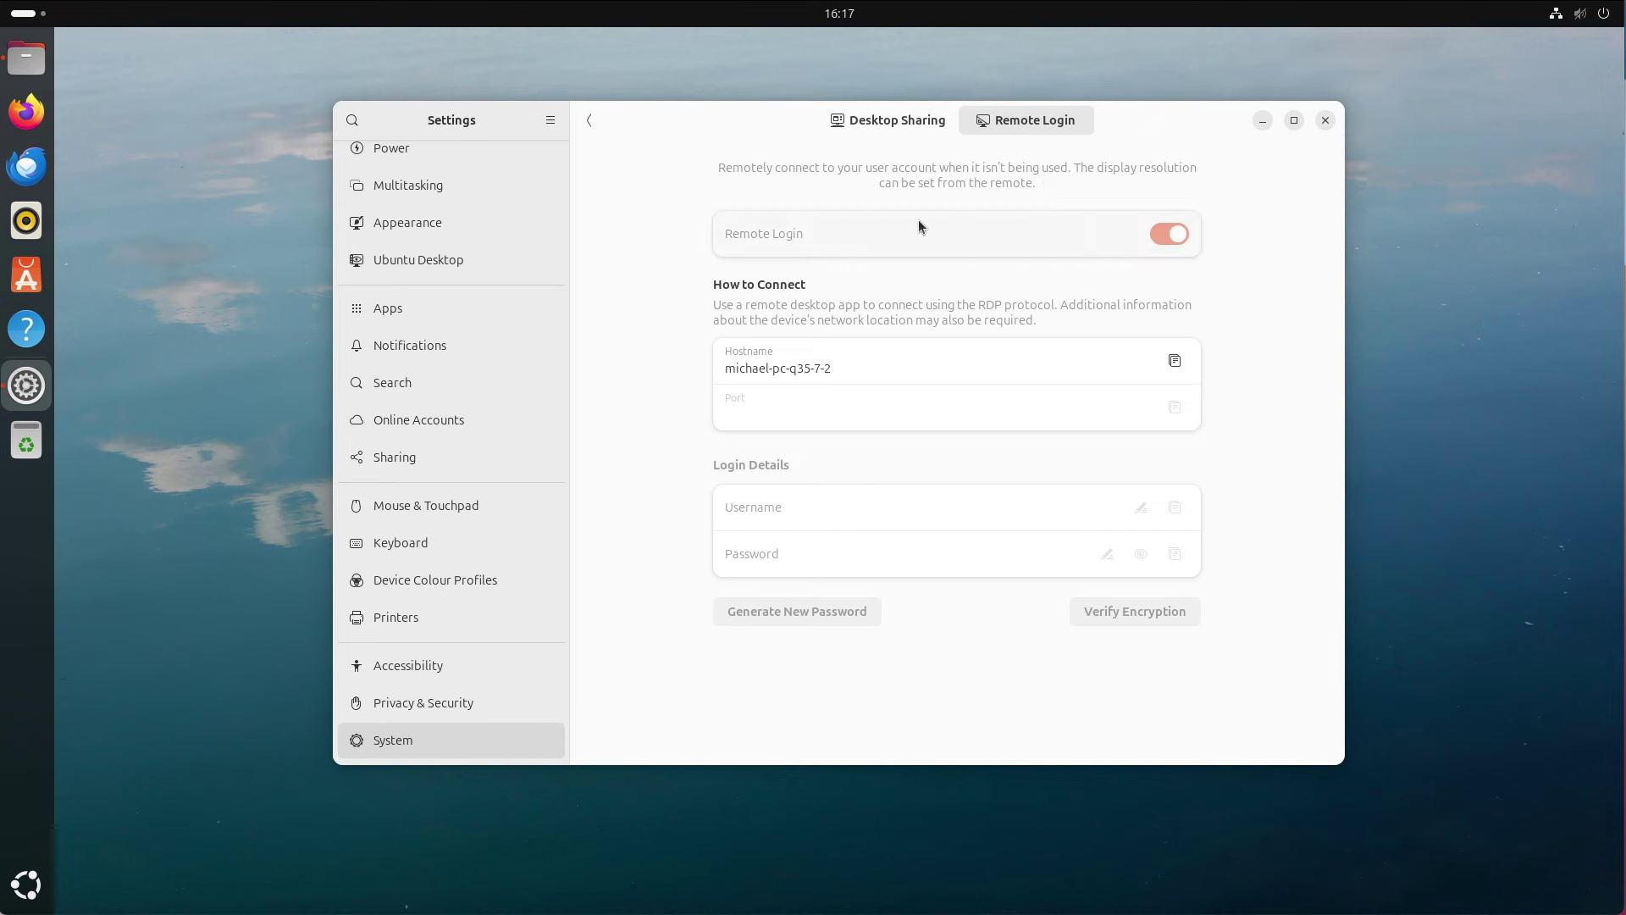
# - Try the Secure Shell access toggle with password authentication, then minimize Settings
pyautogui.click(591, 123)
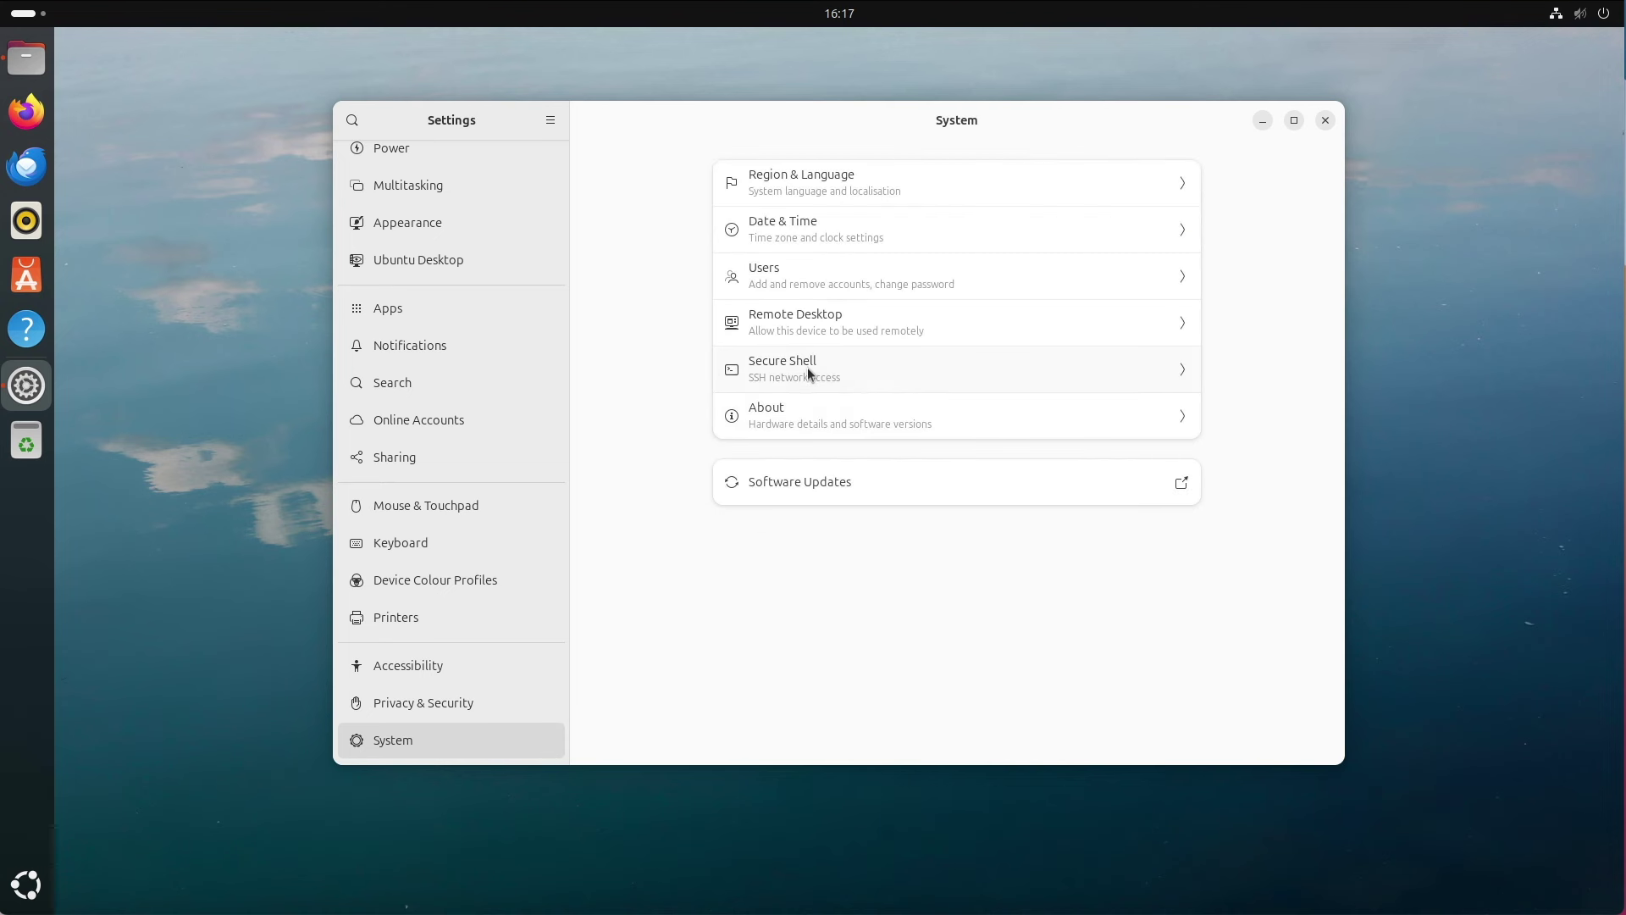
pyautogui.click(807, 371)
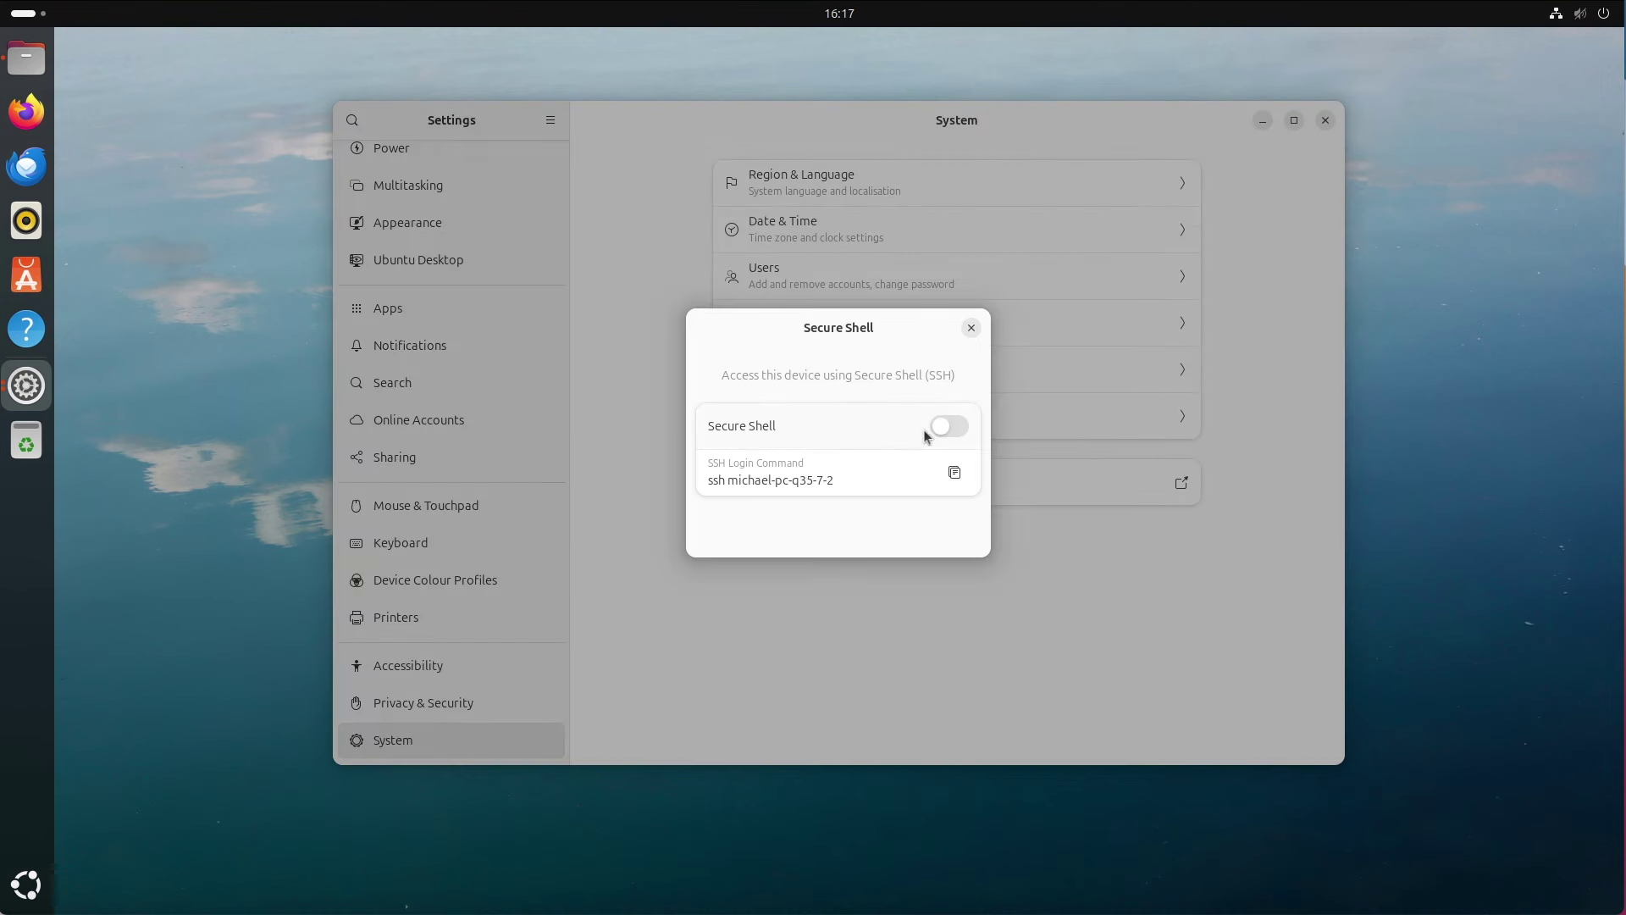
pyautogui.click(949, 426)
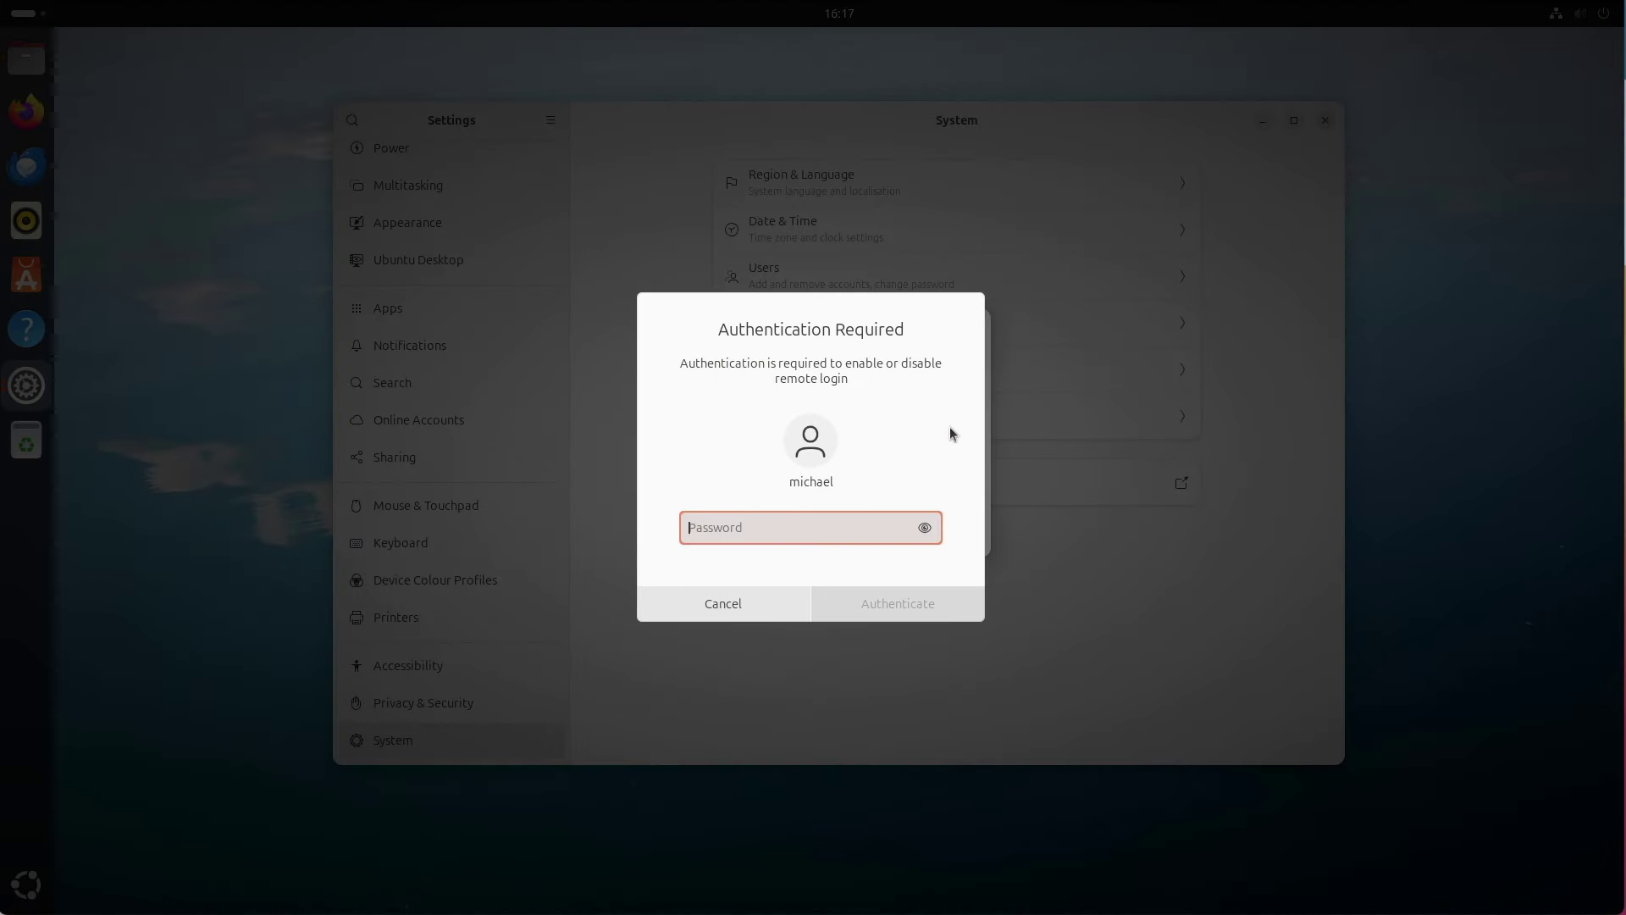
pyautogui.write('********')
pyautogui.press('Return')
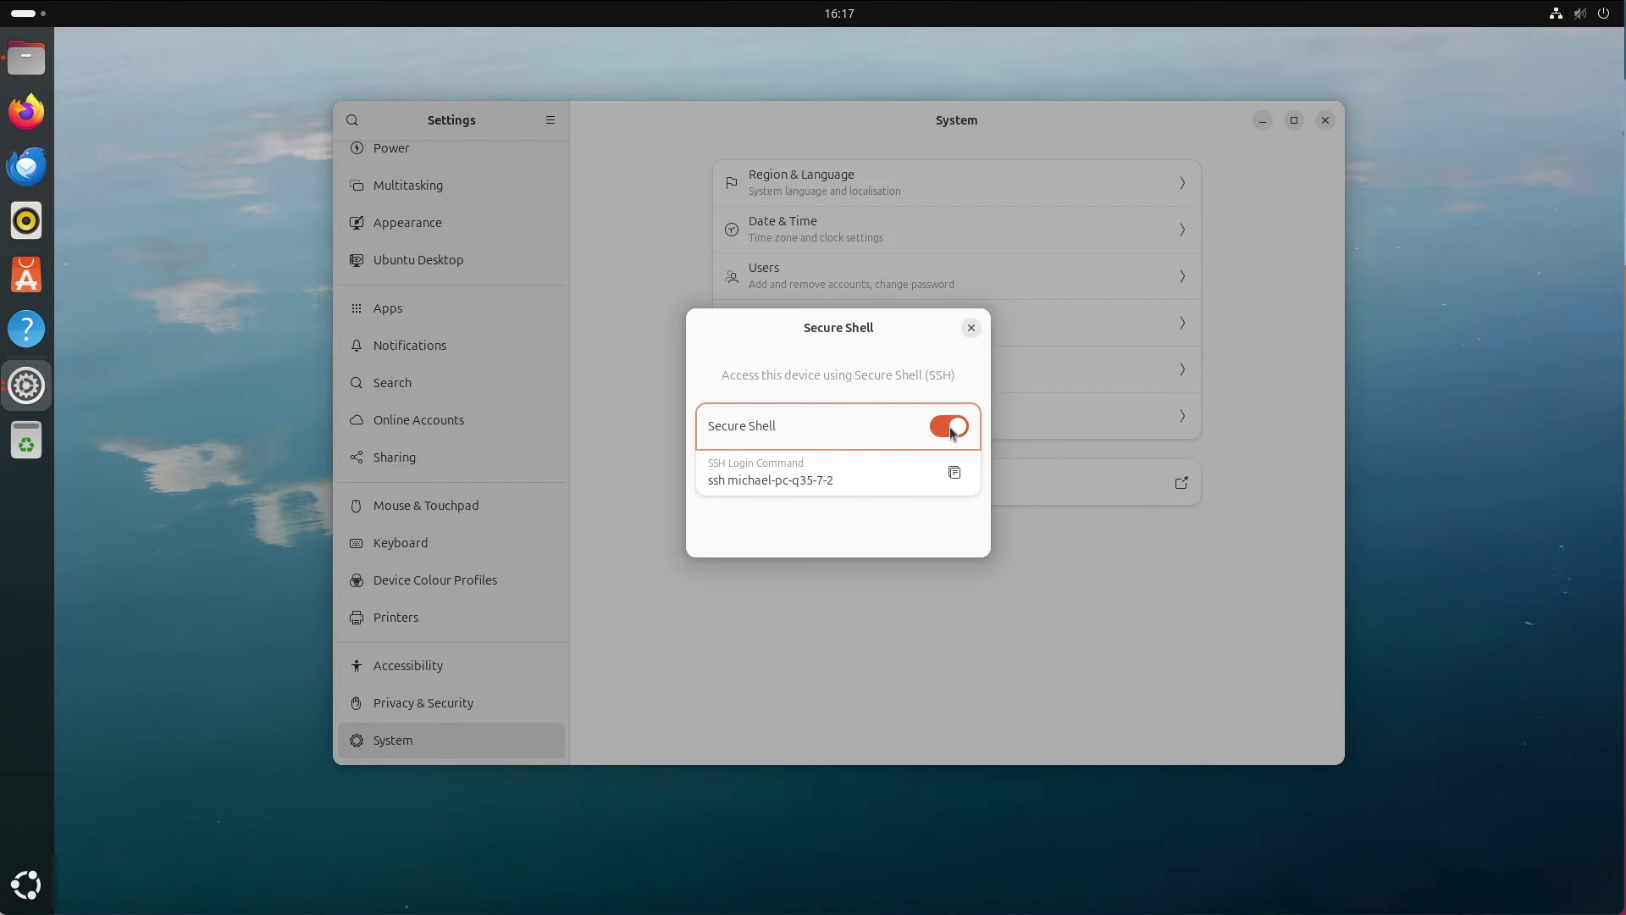
pyautogui.click(950, 427)
pyautogui.click(972, 327)
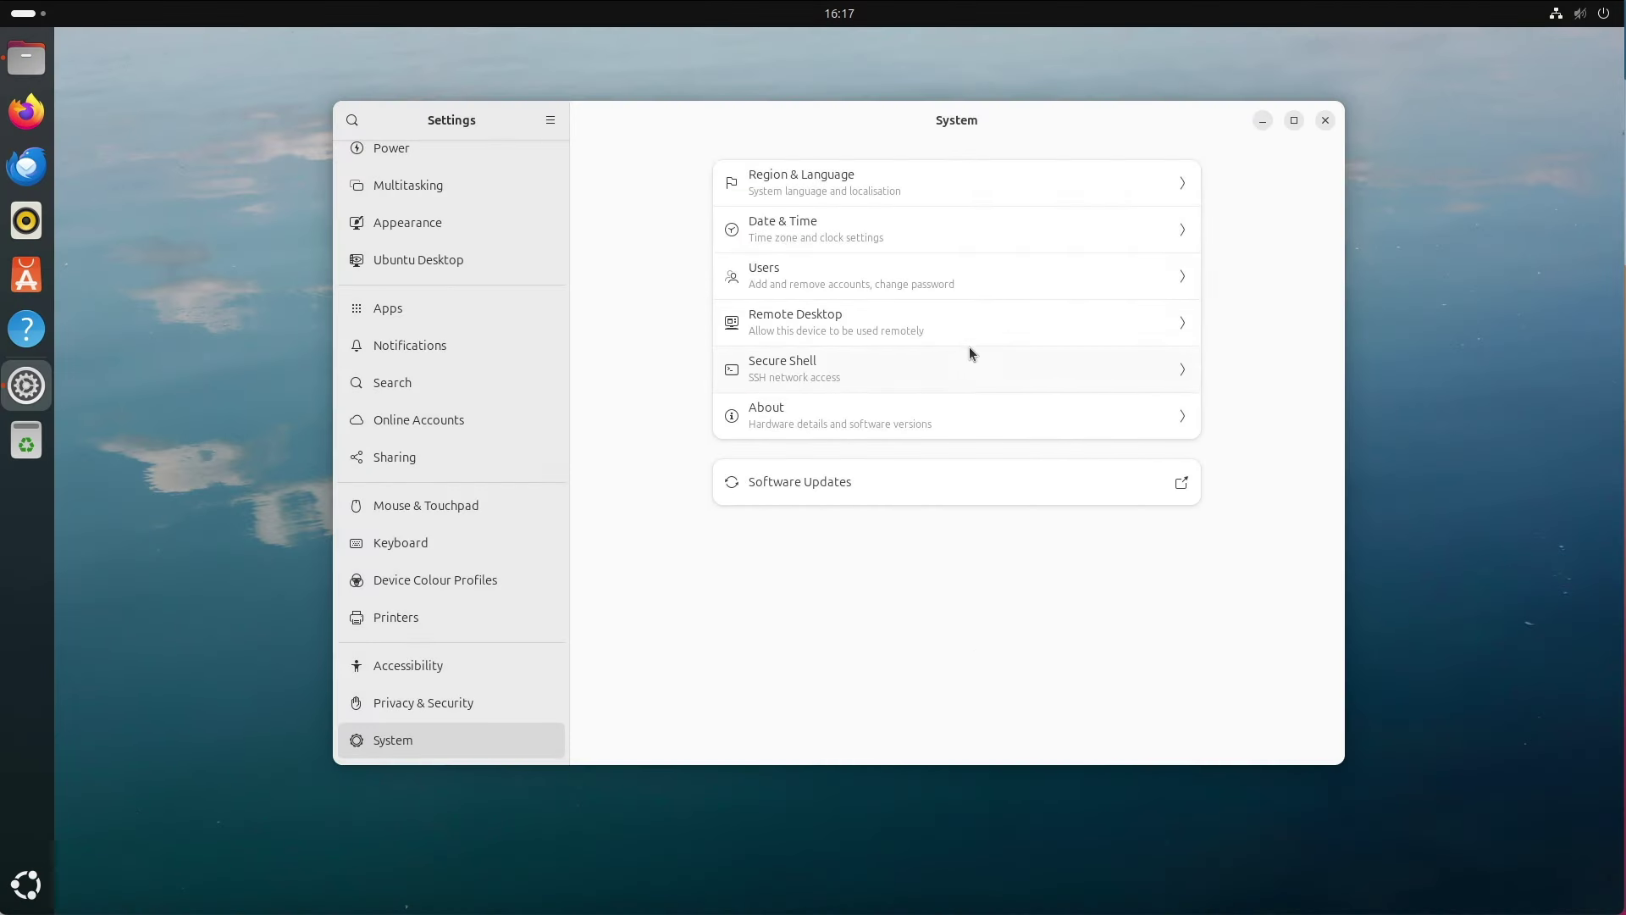
pyautogui.click(1261, 121)
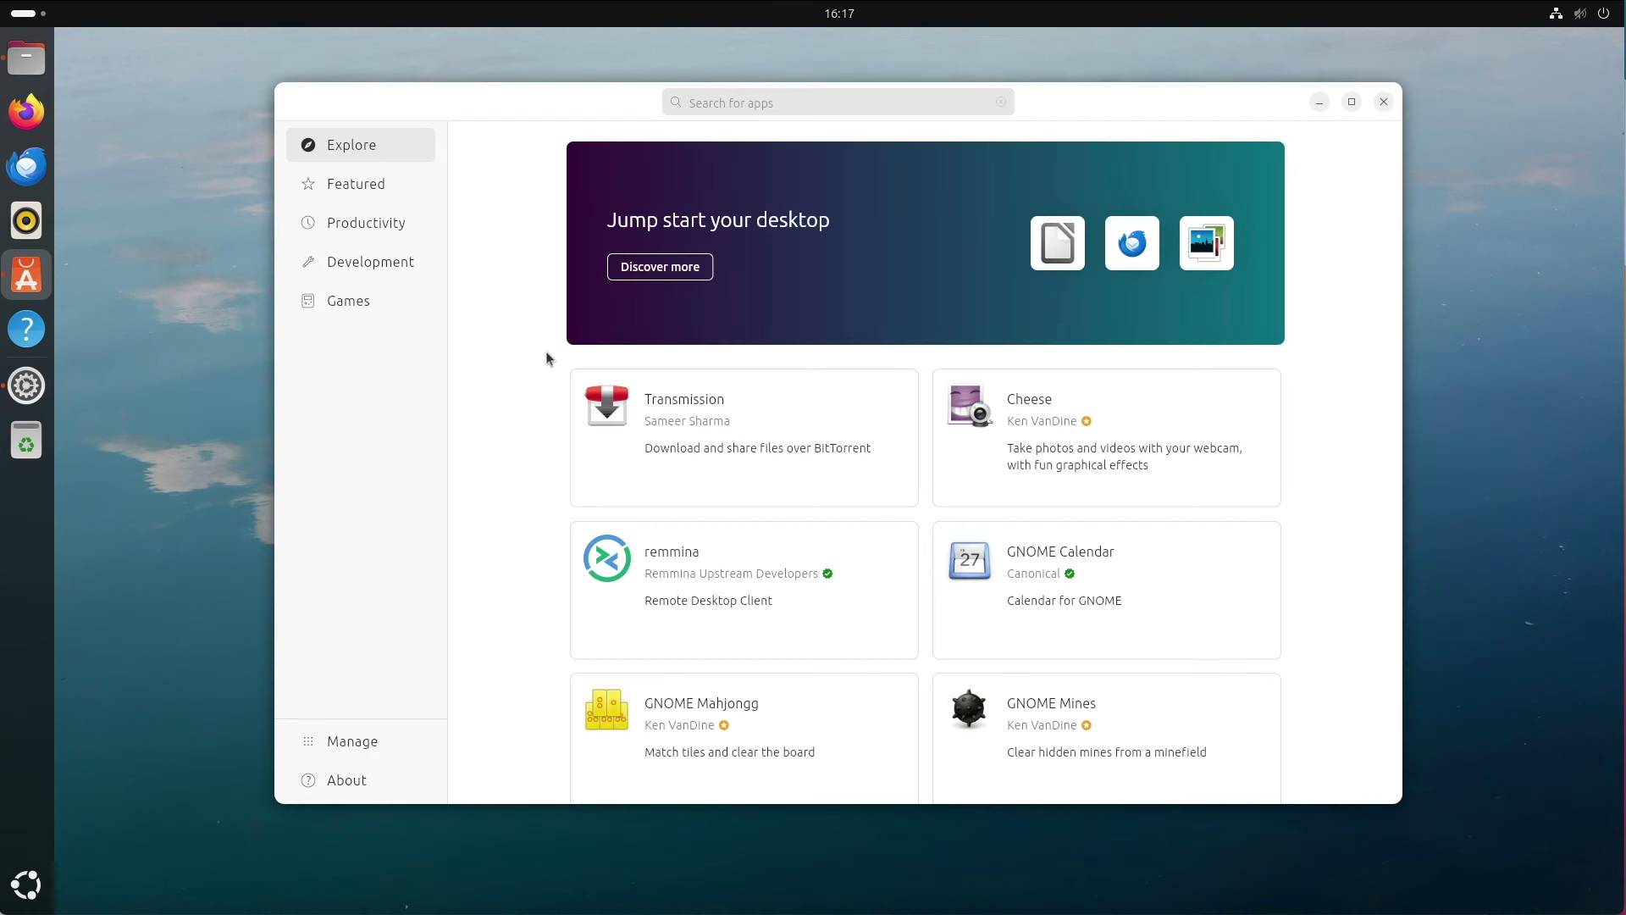
# - Browse the Featured, Productivity and Development app sections
pyautogui.click(358, 191)
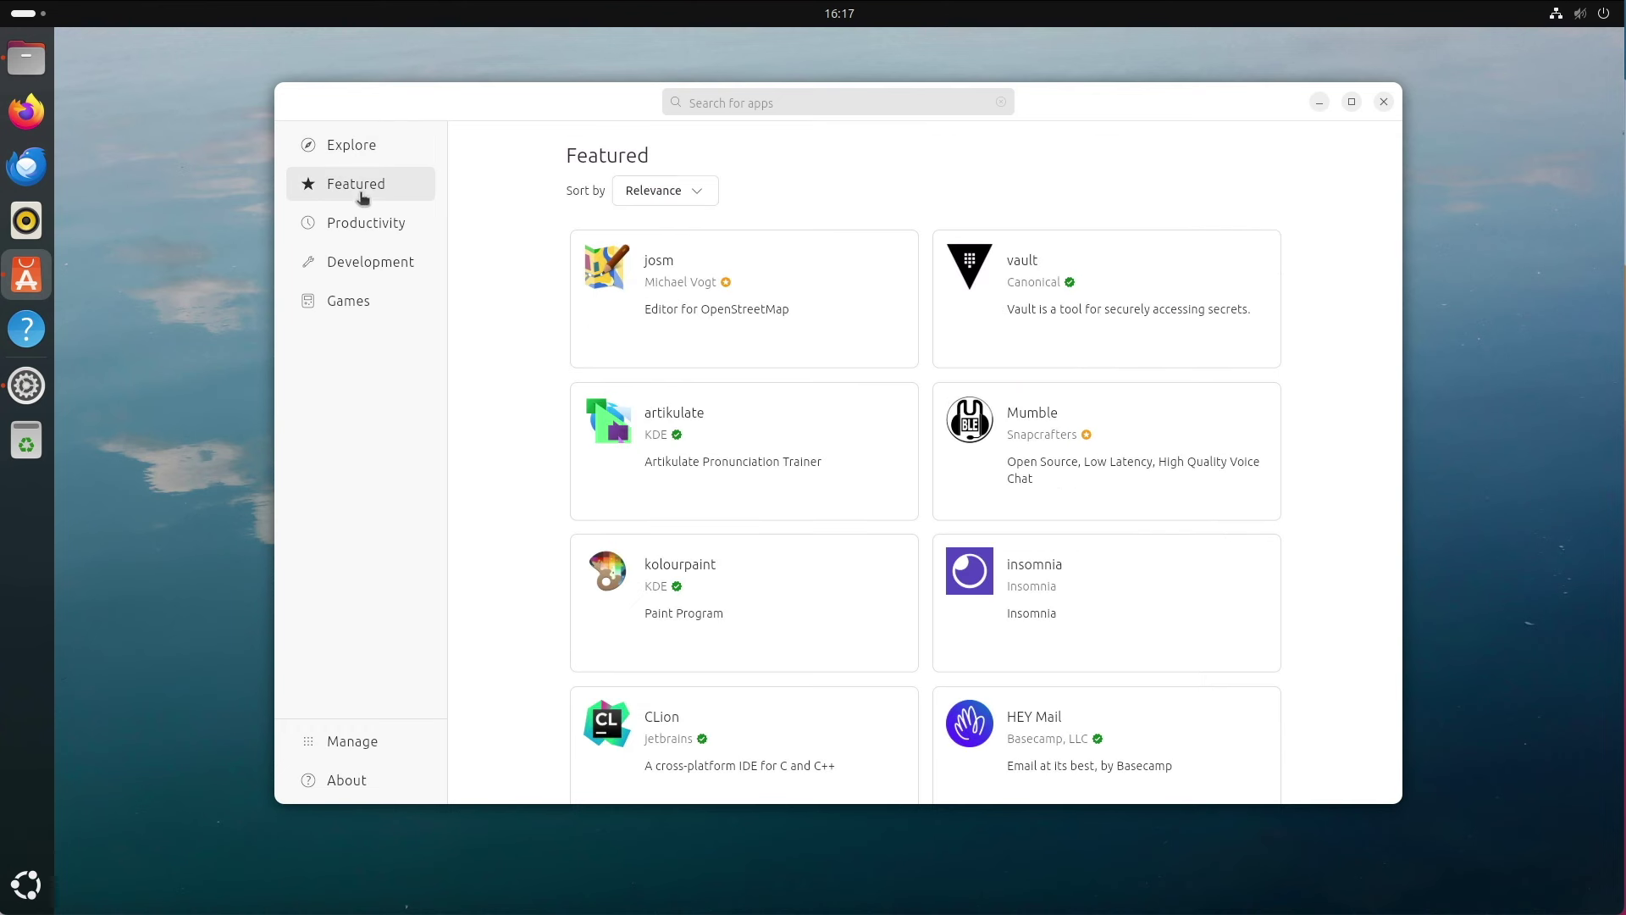
pyautogui.click(362, 222)
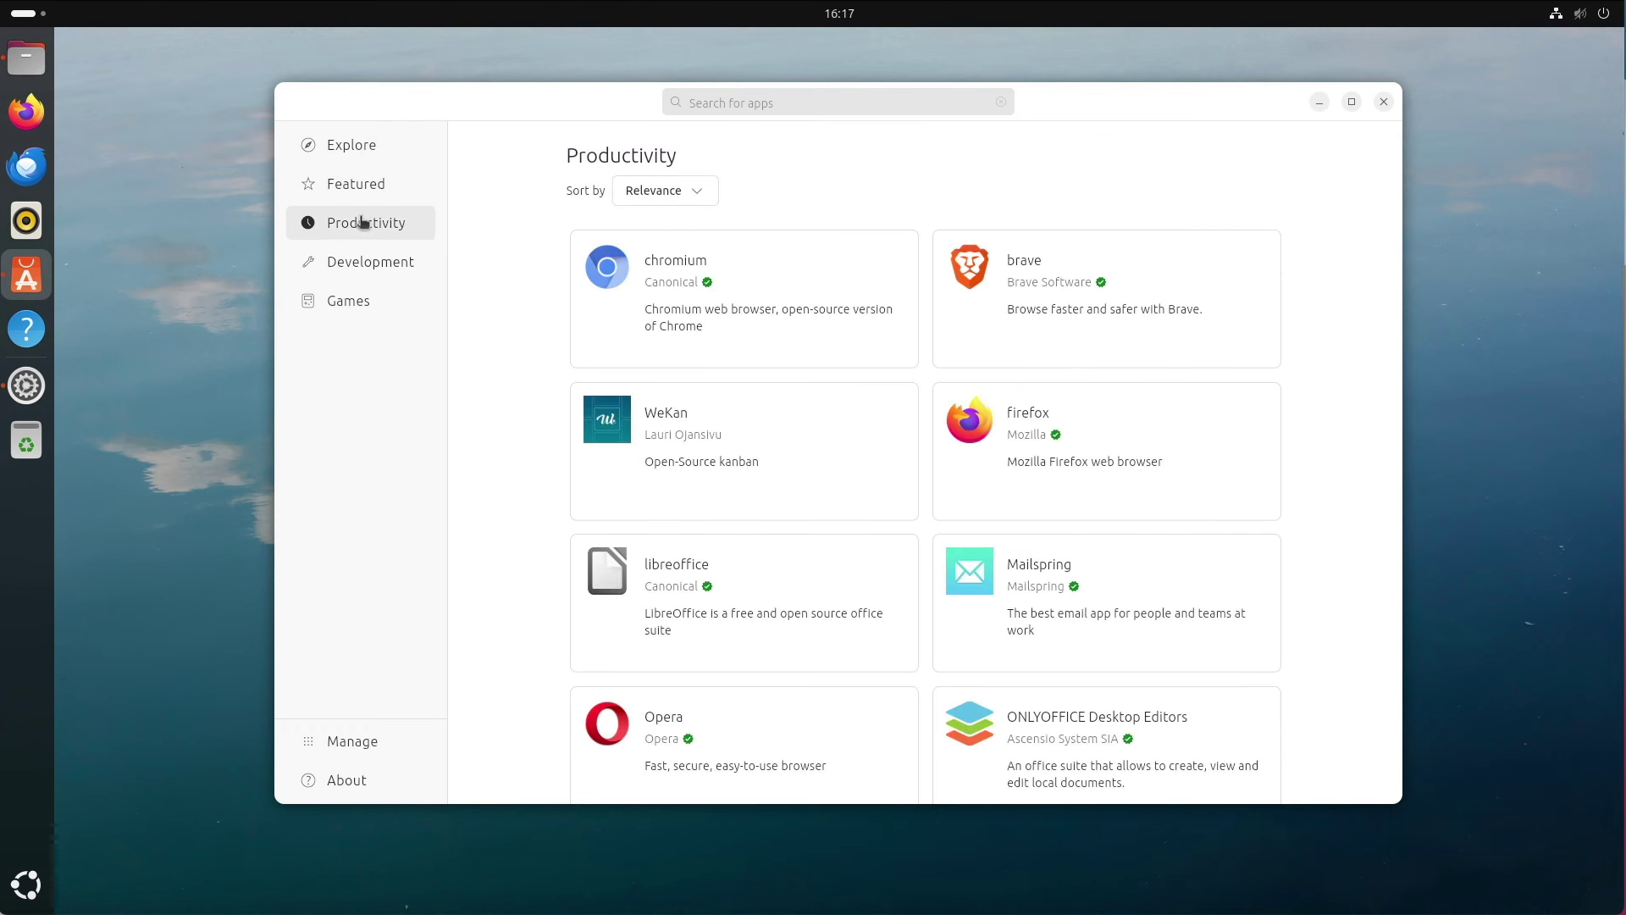
pyautogui.click(376, 266)
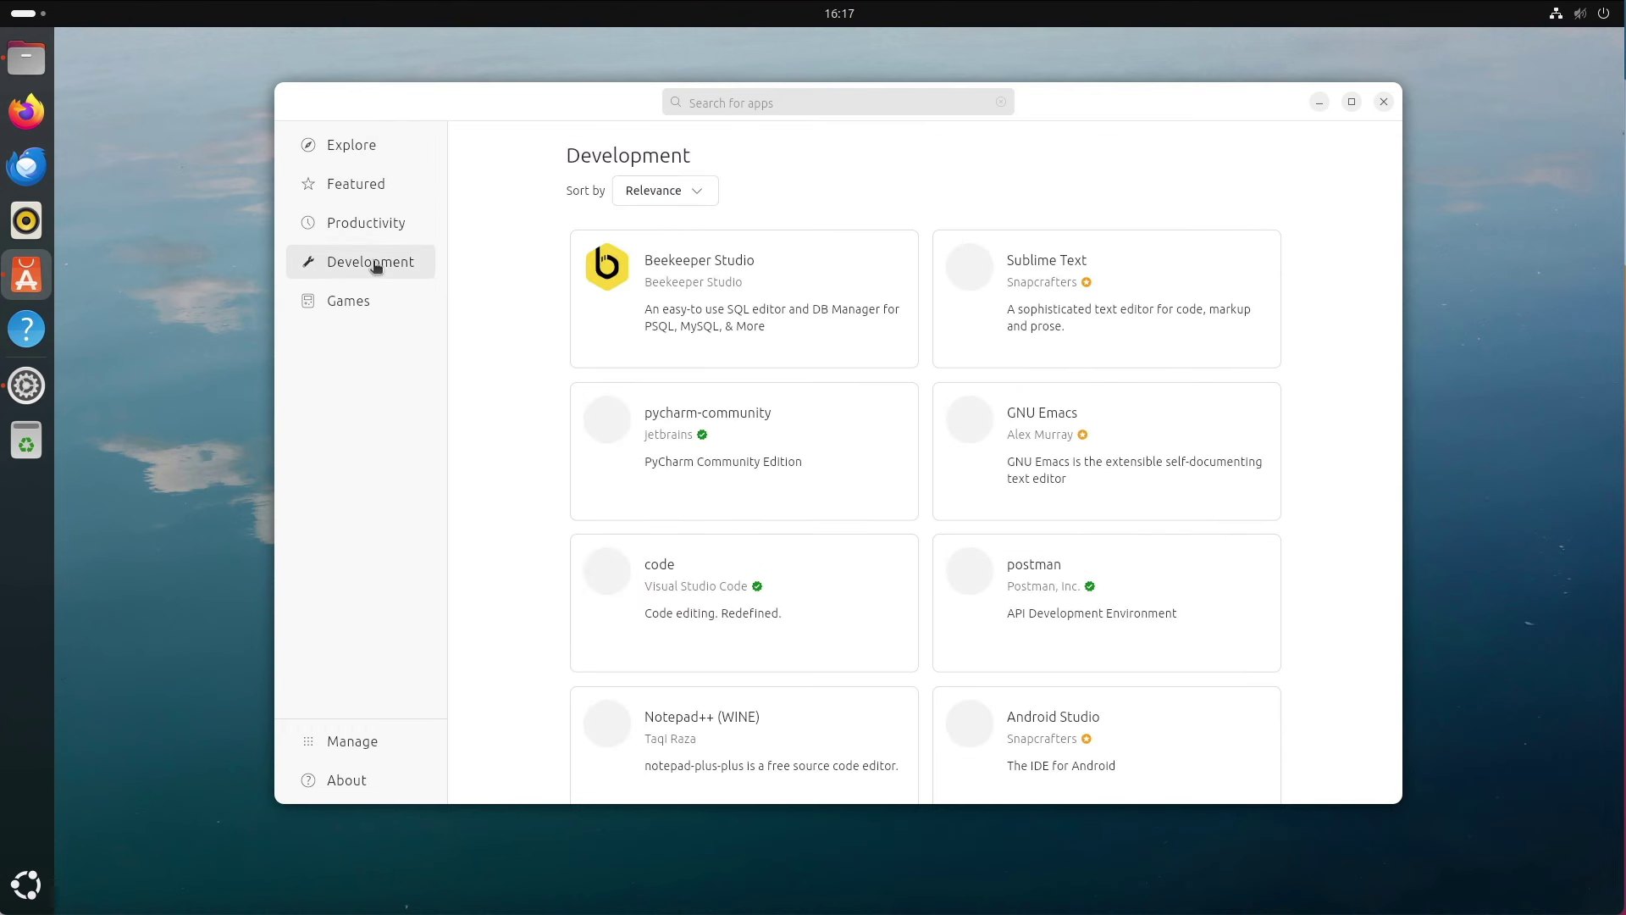
# - Advance the Games hot showcase three times to Warzone 2100, then return to Explore
pyautogui.click(376, 310)
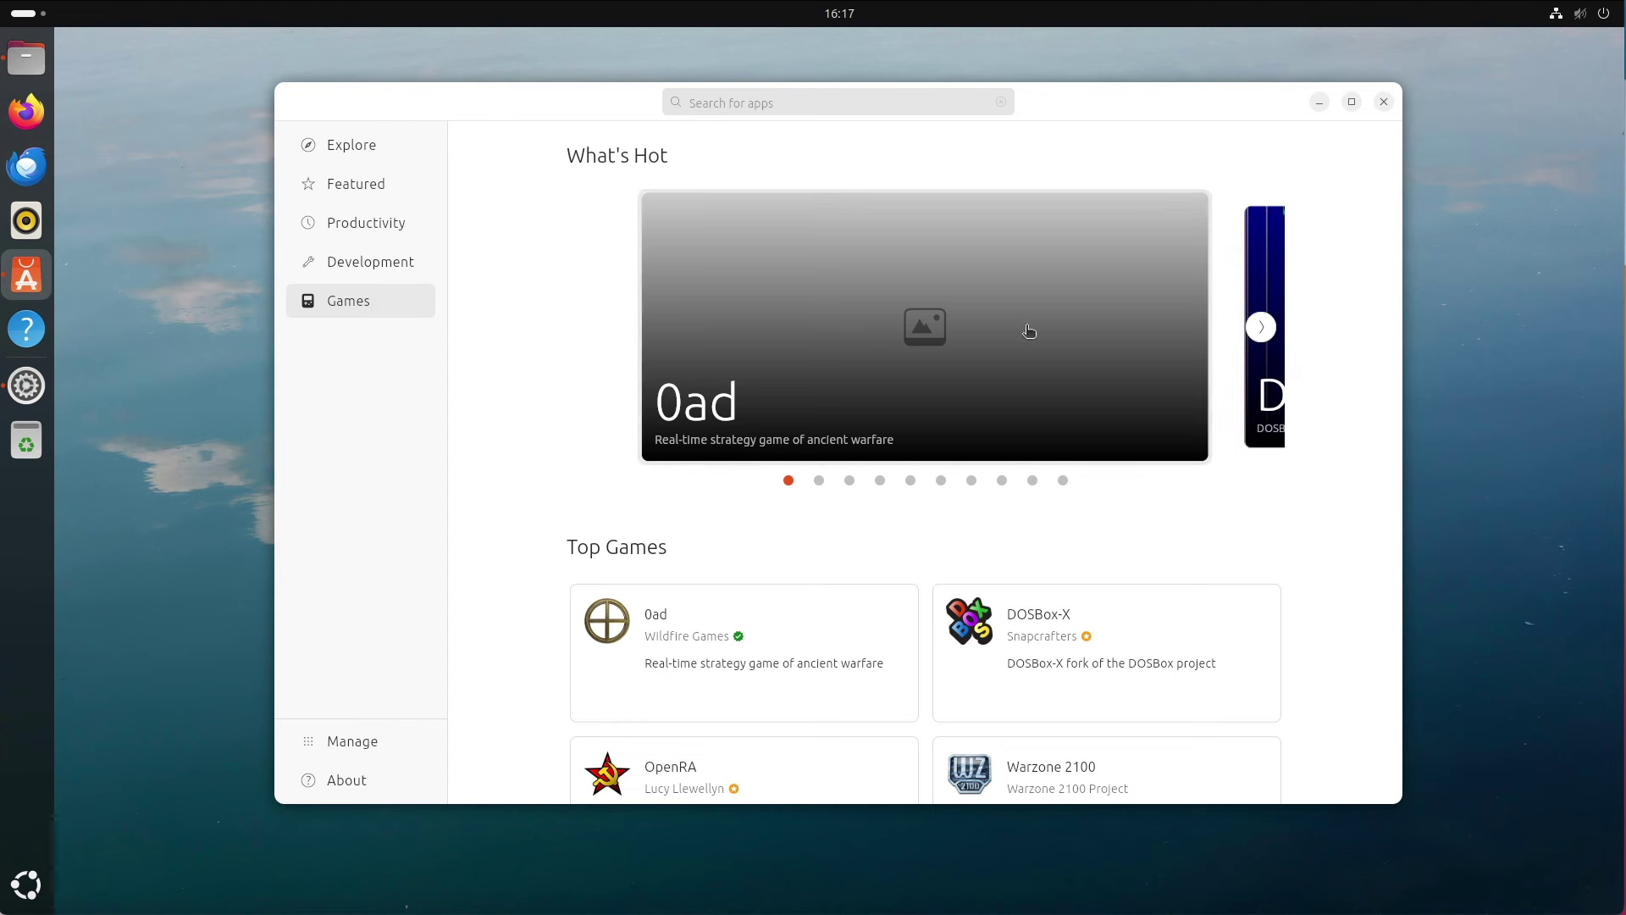
pyautogui.click(1261, 327)
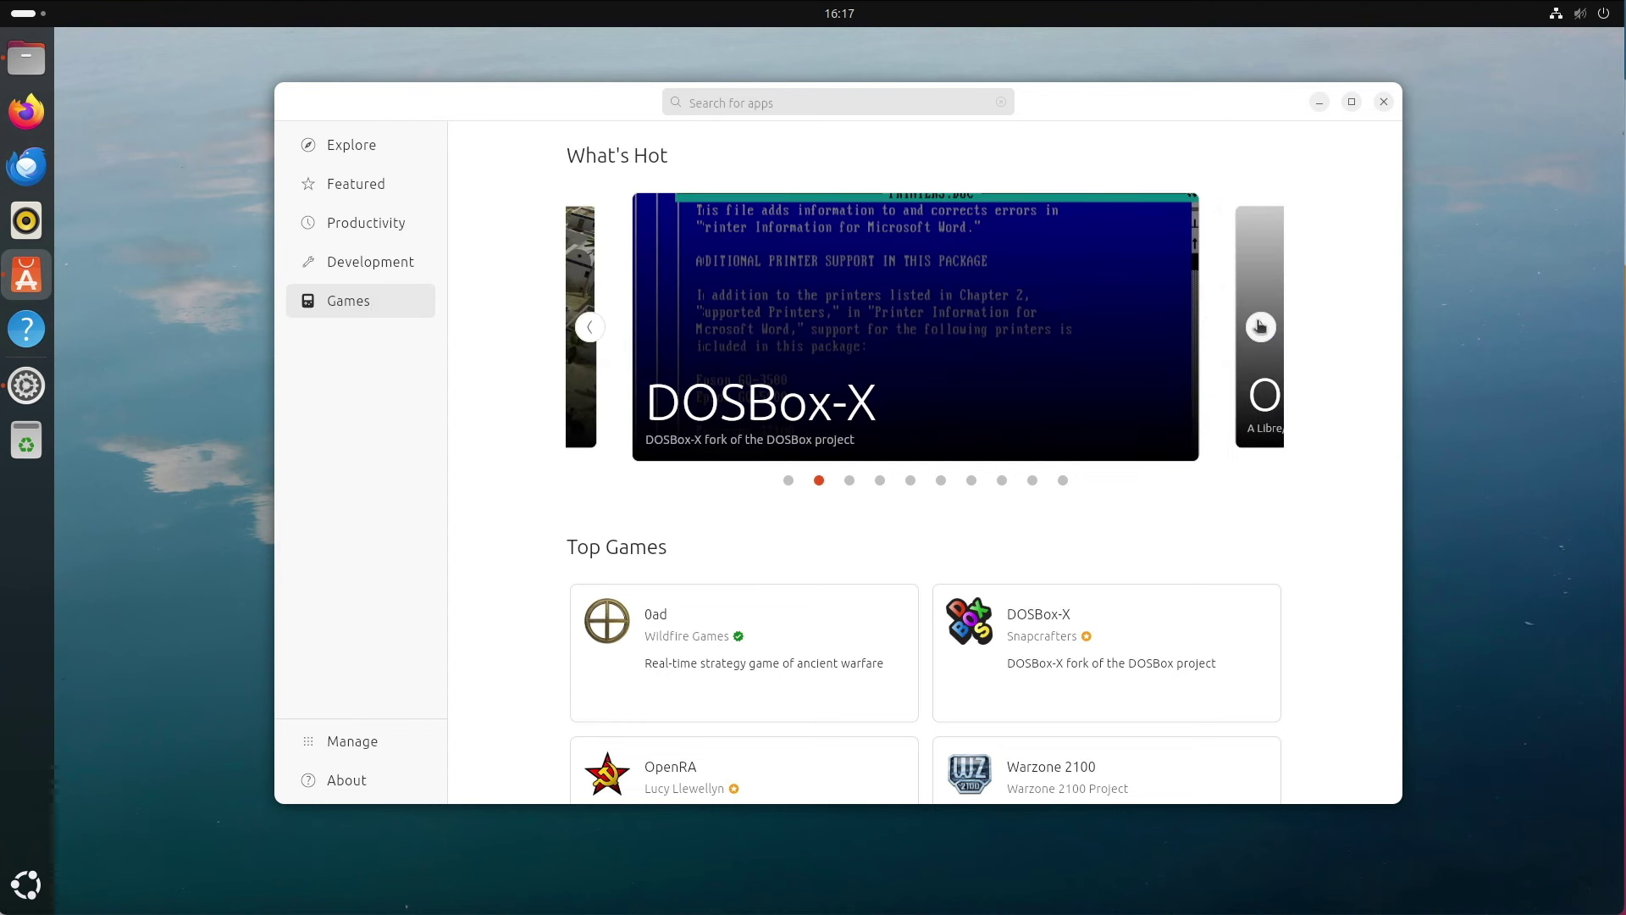
pyautogui.click(1260, 327)
pyautogui.click(1260, 327)
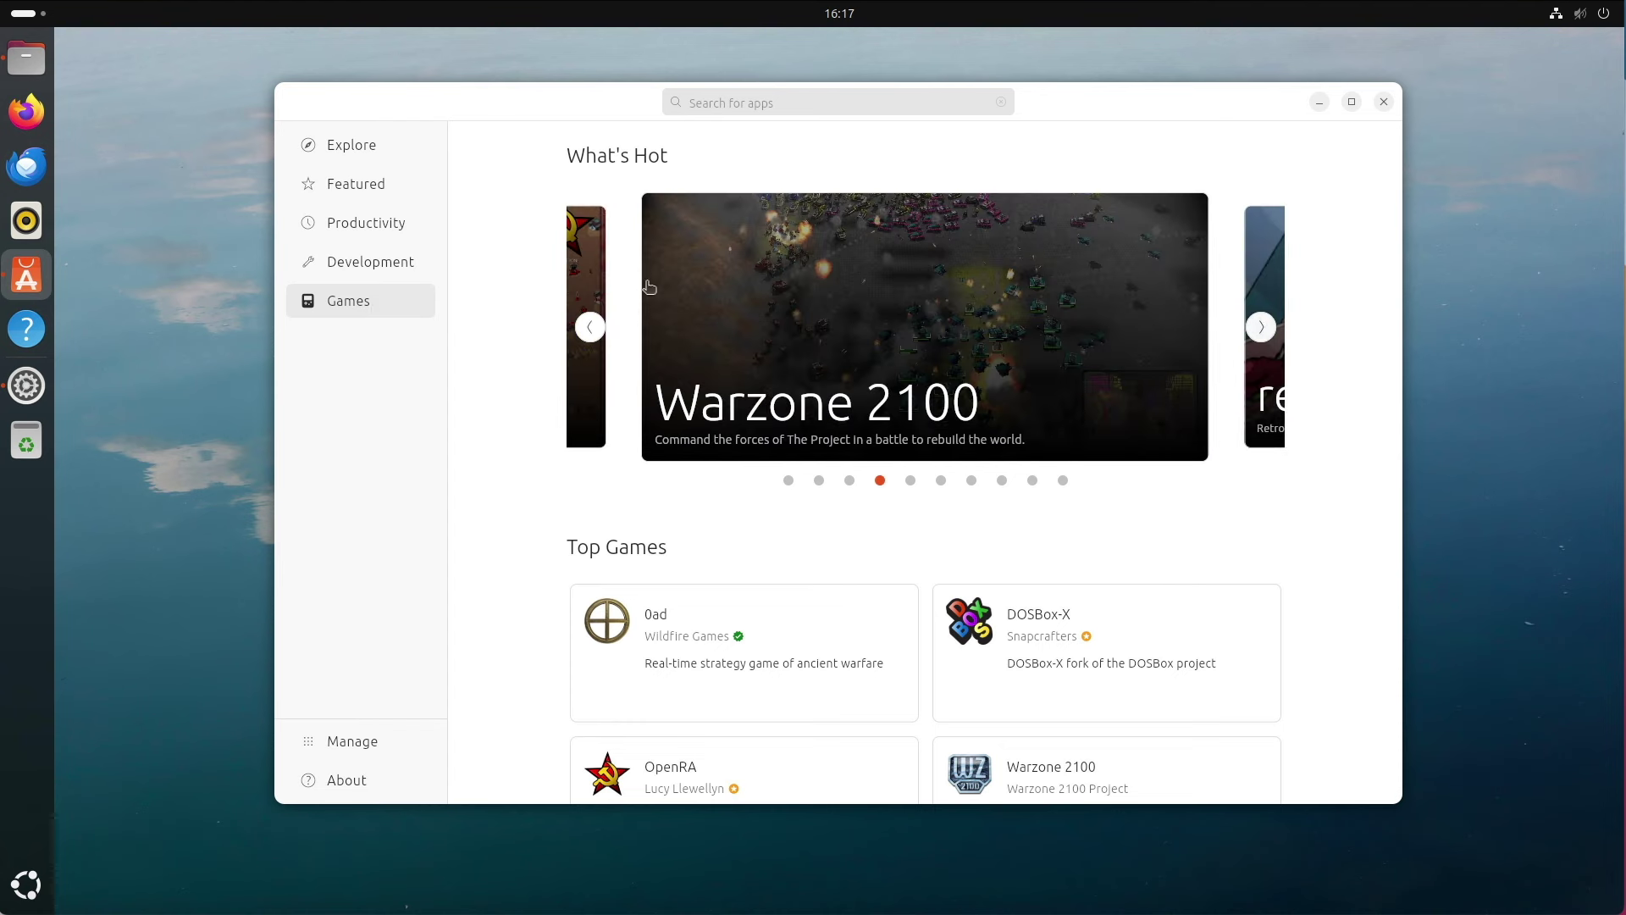
pyautogui.click(358, 161)
# - Scroll down to Categories and look through the Security and Entertainment categories
pyautogui.scroll(-5, 773, 412)
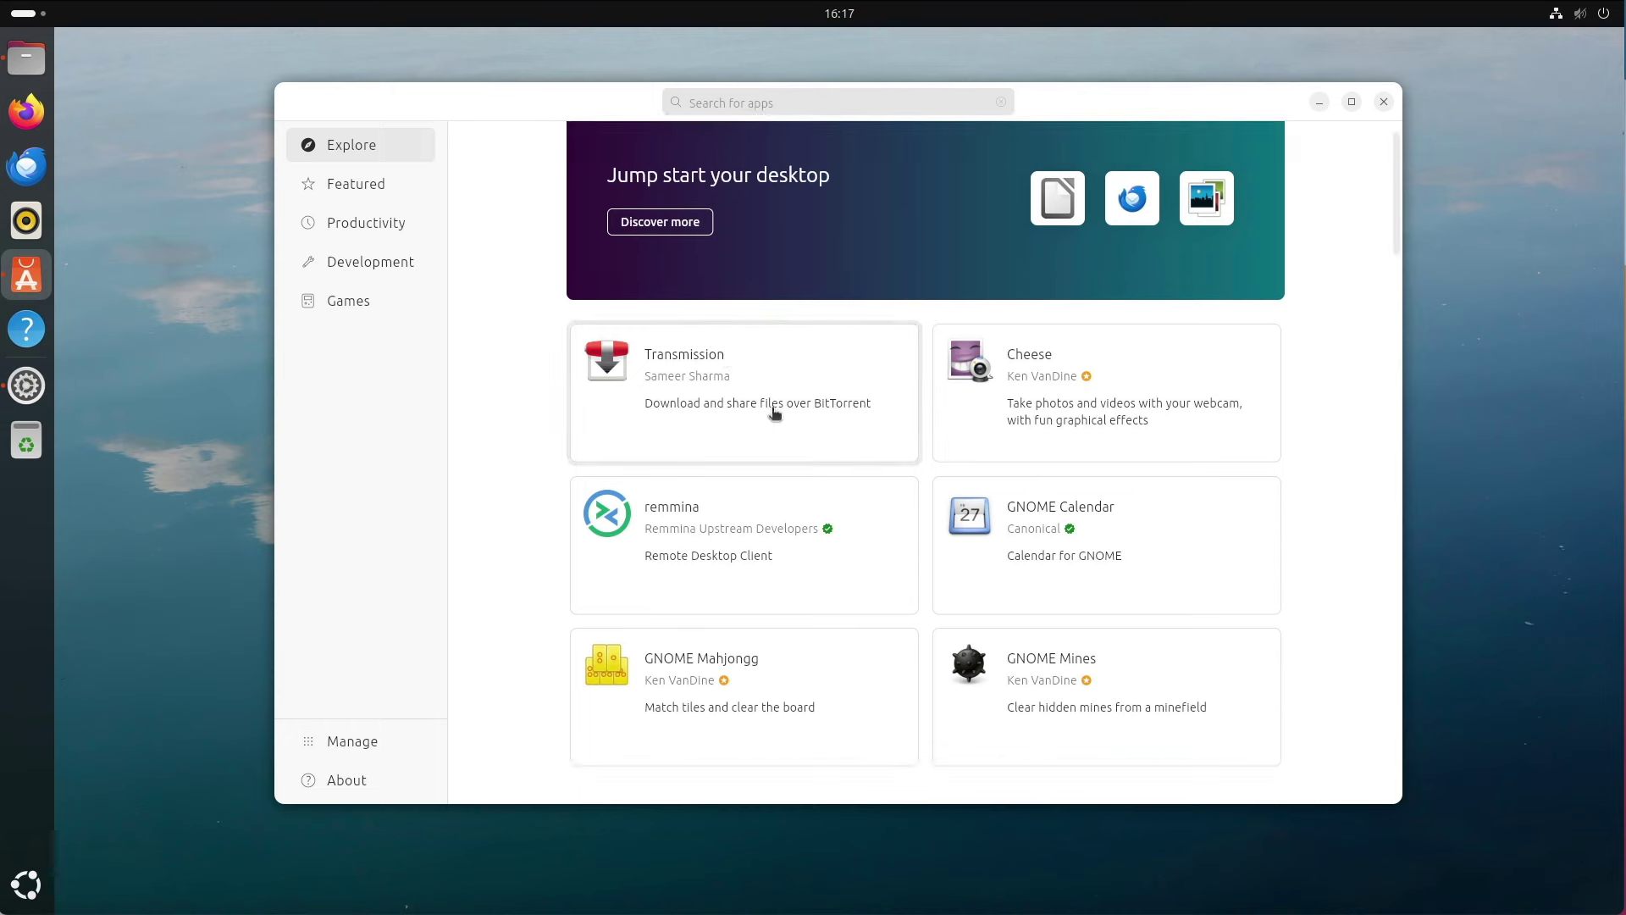
pyautogui.scroll(-10, 774, 415)
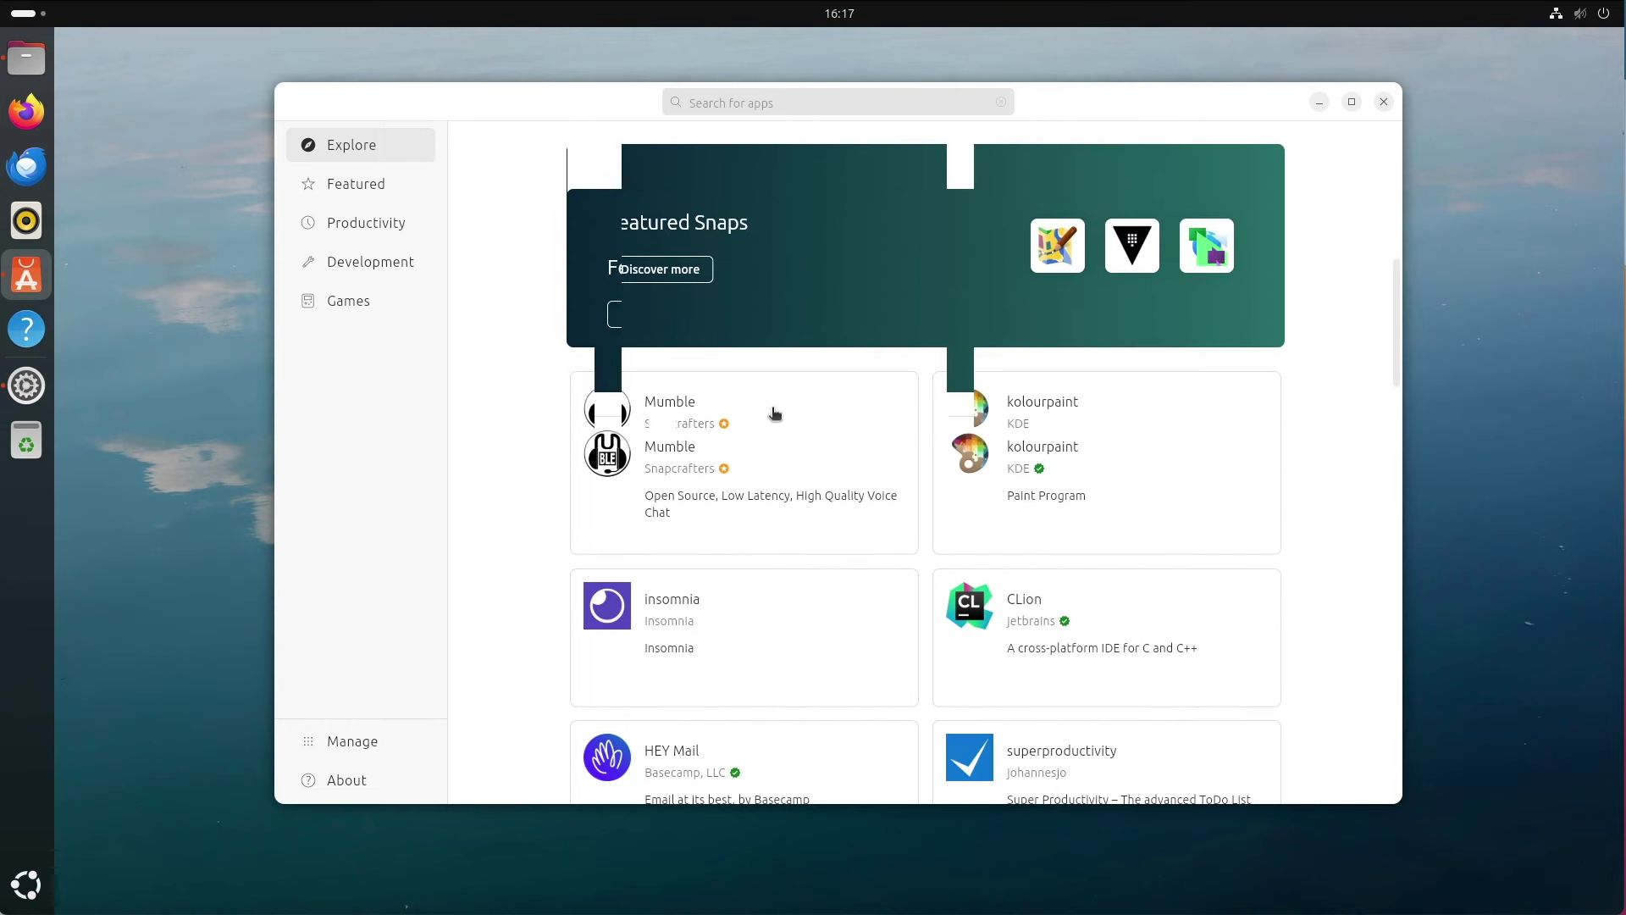
pyautogui.scroll(-7, 773, 414)
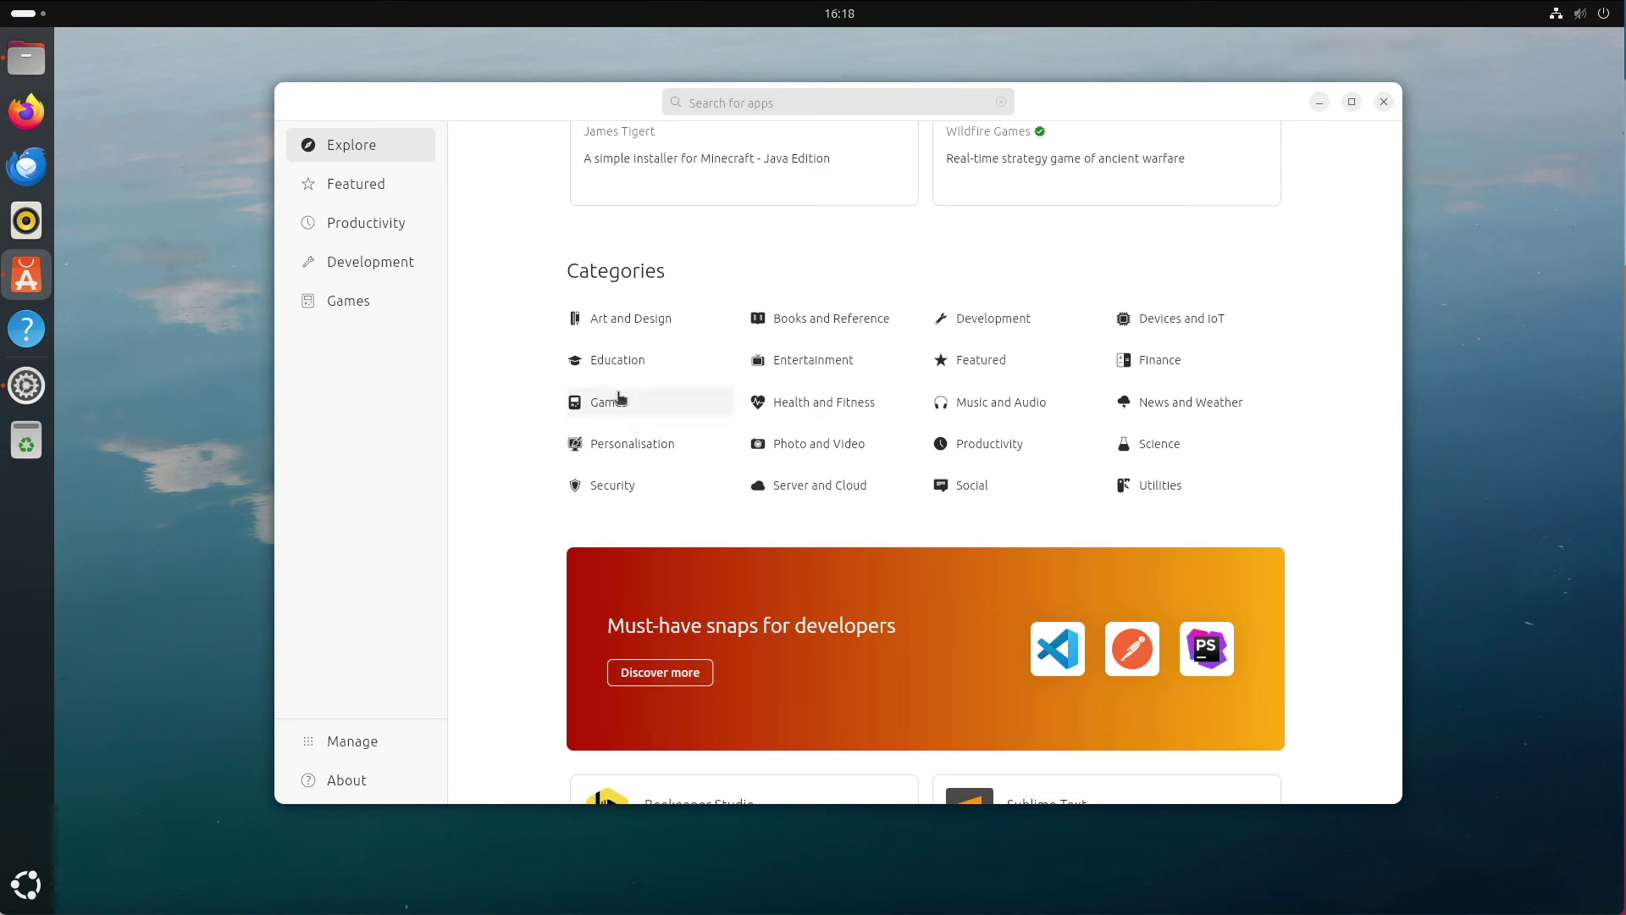
pyautogui.click(614, 485)
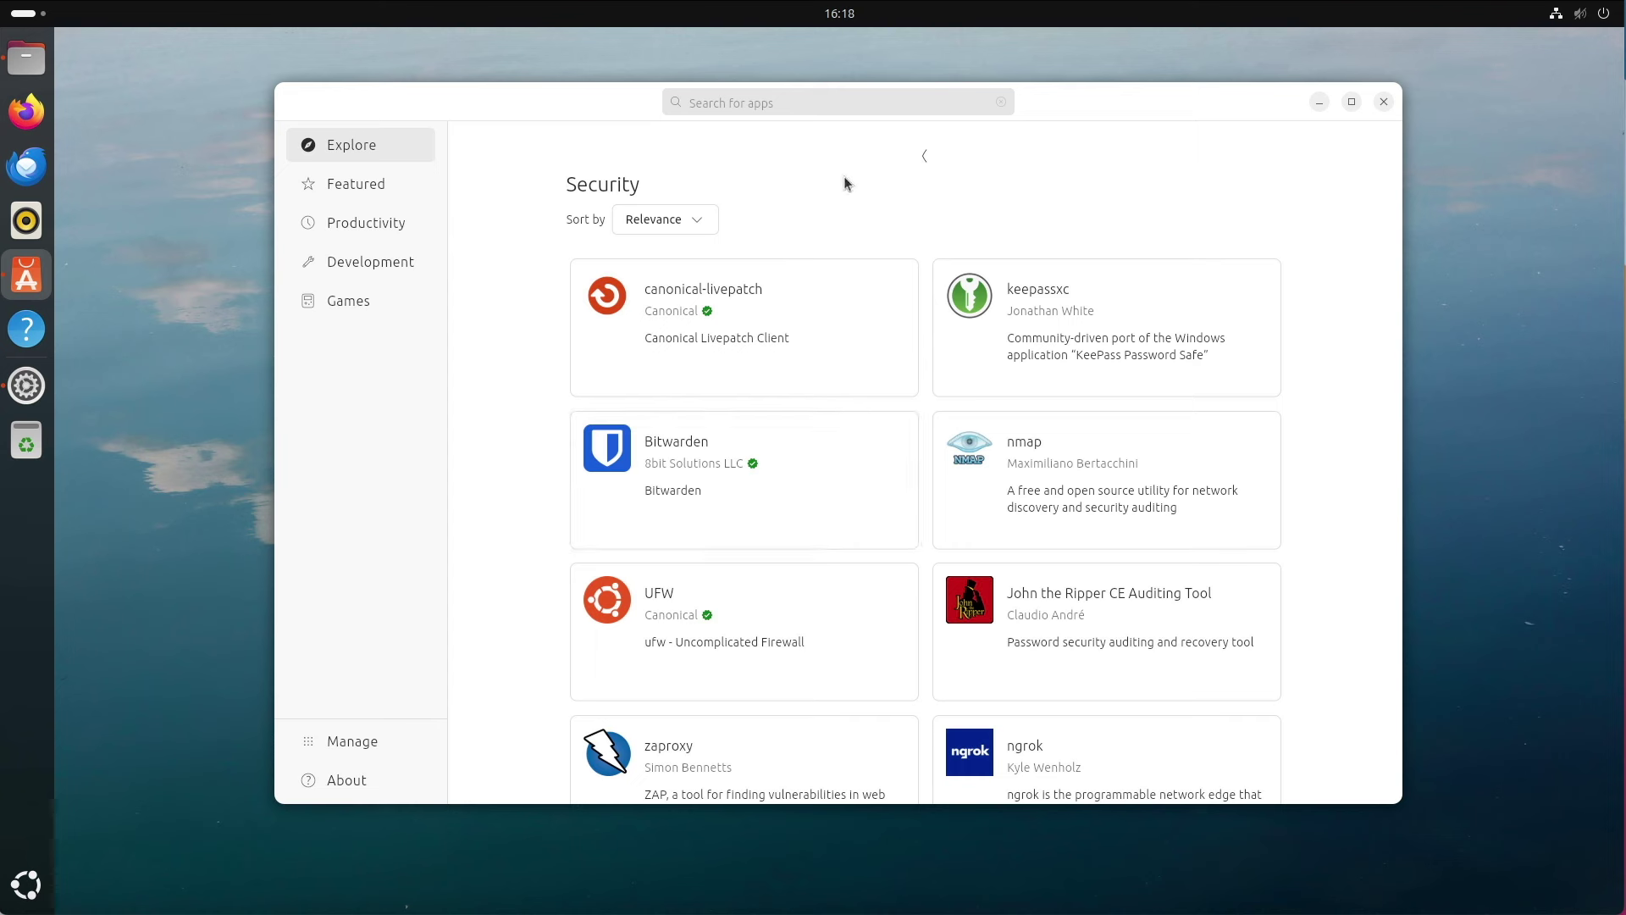
pyautogui.click(925, 155)
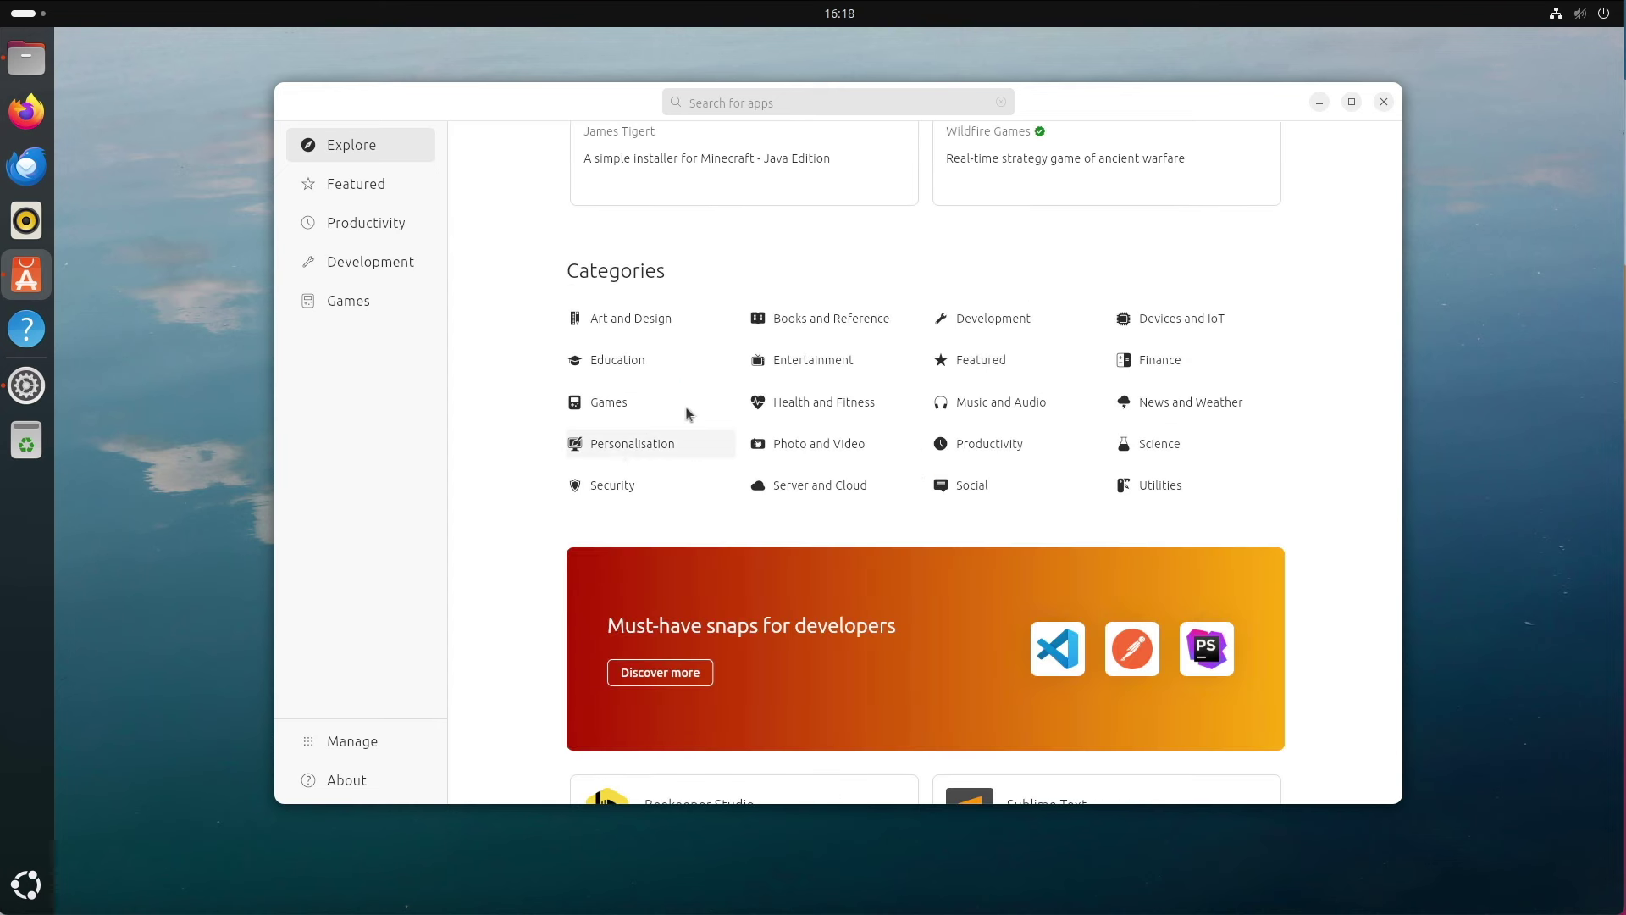
pyautogui.click(792, 360)
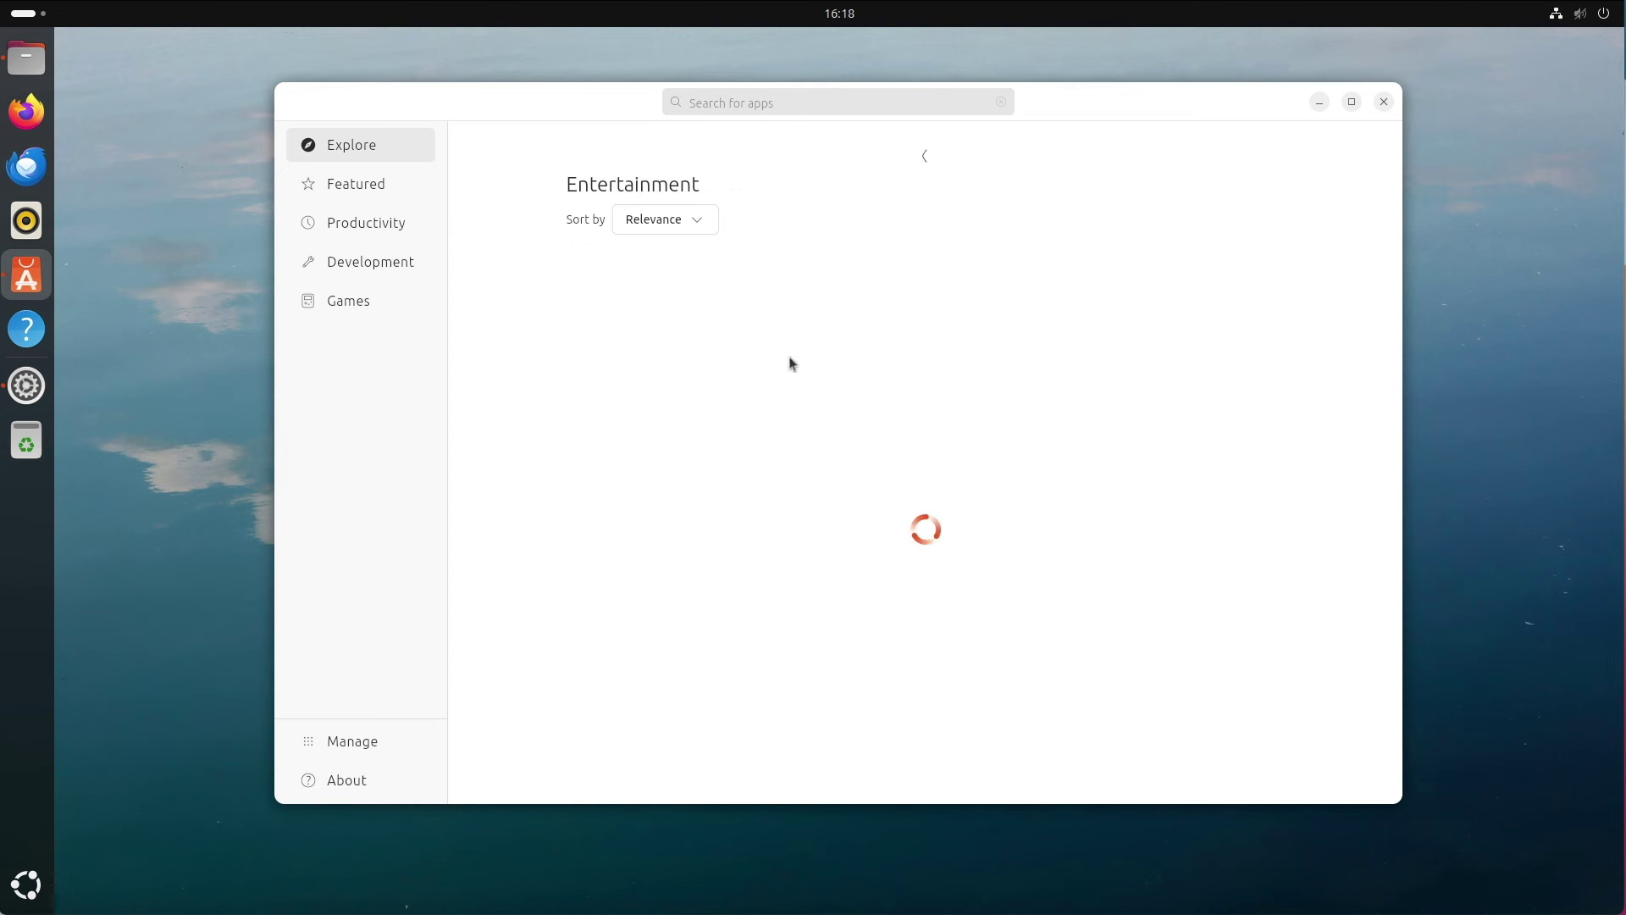
pyautogui.click(925, 161)
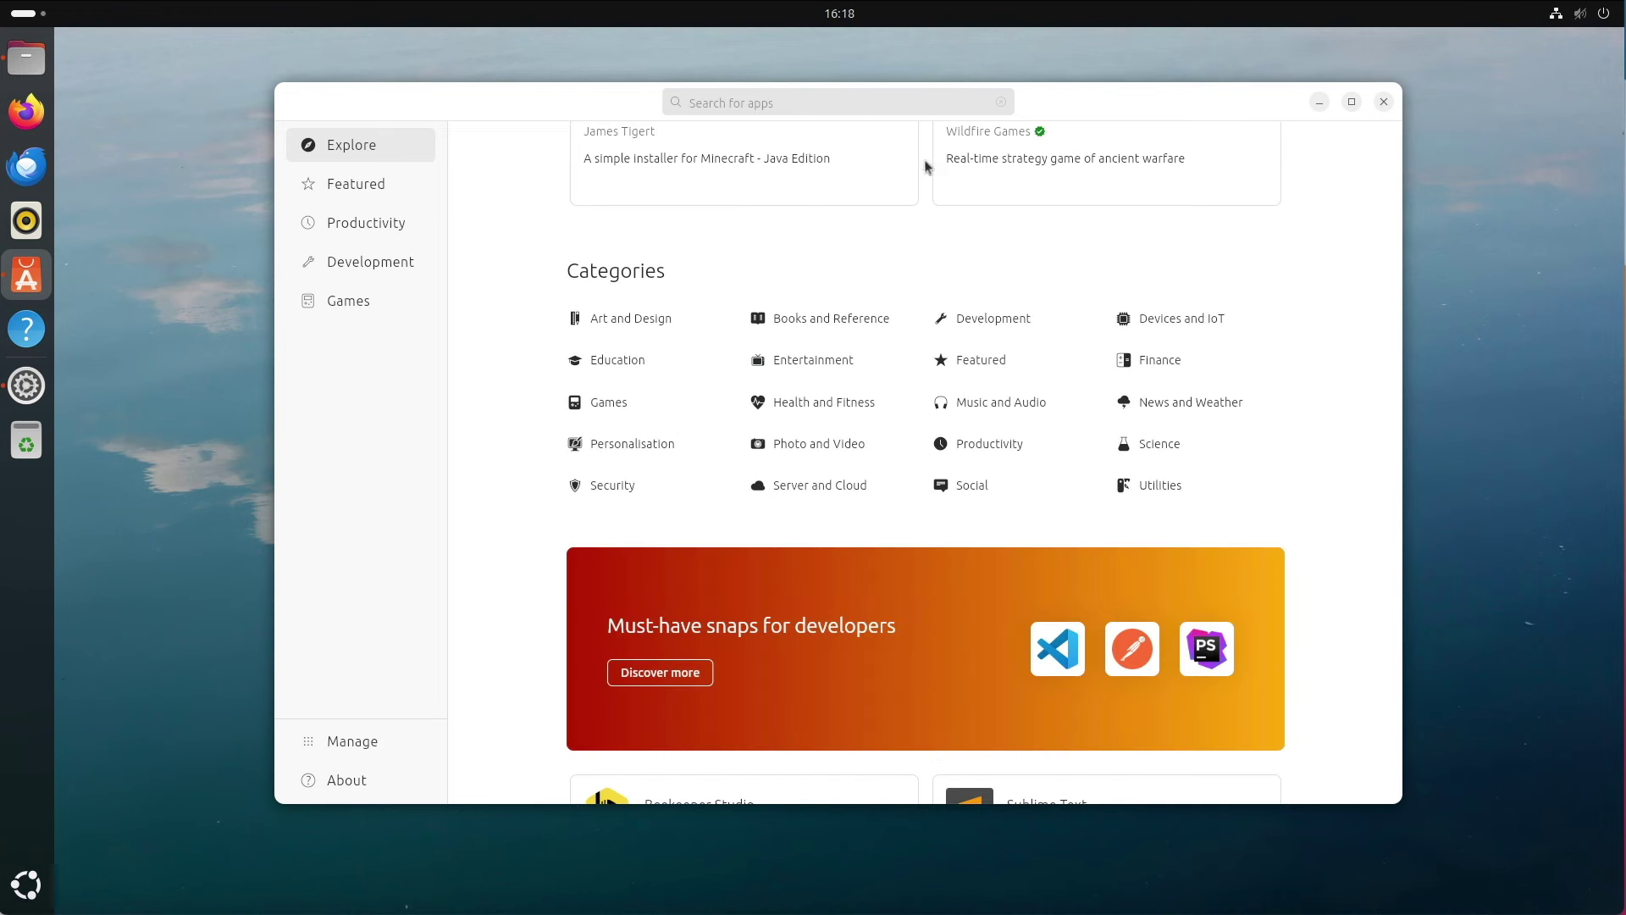
# - Look through Health and Fitness and Productivity, then open the Social category
pyautogui.click(845, 406)
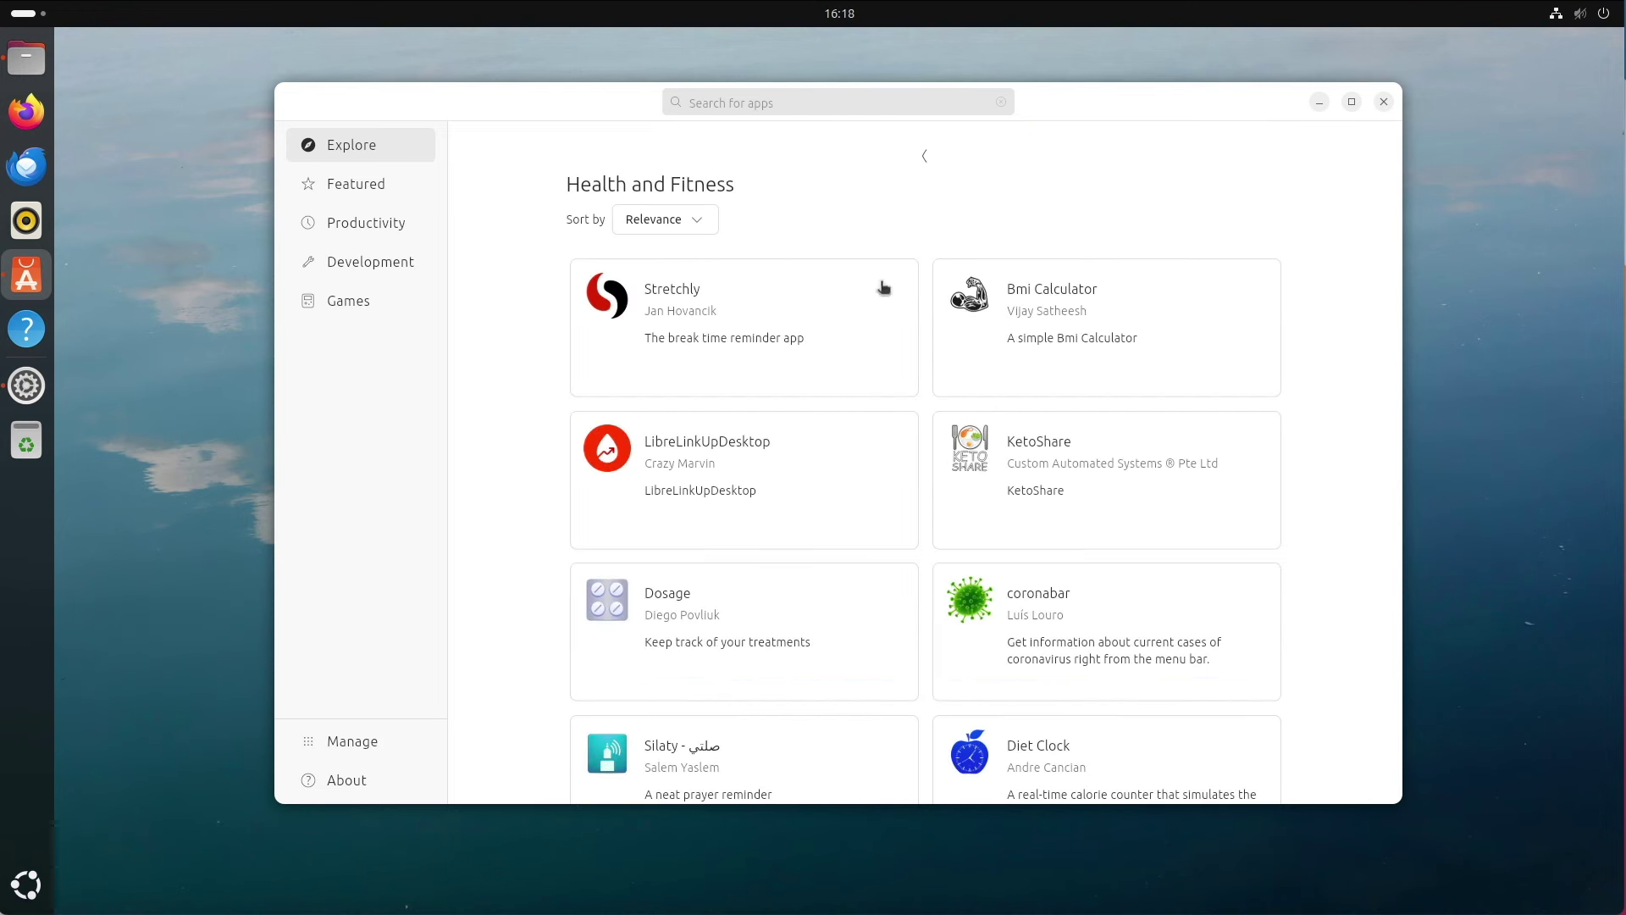
pyautogui.click(938, 155)
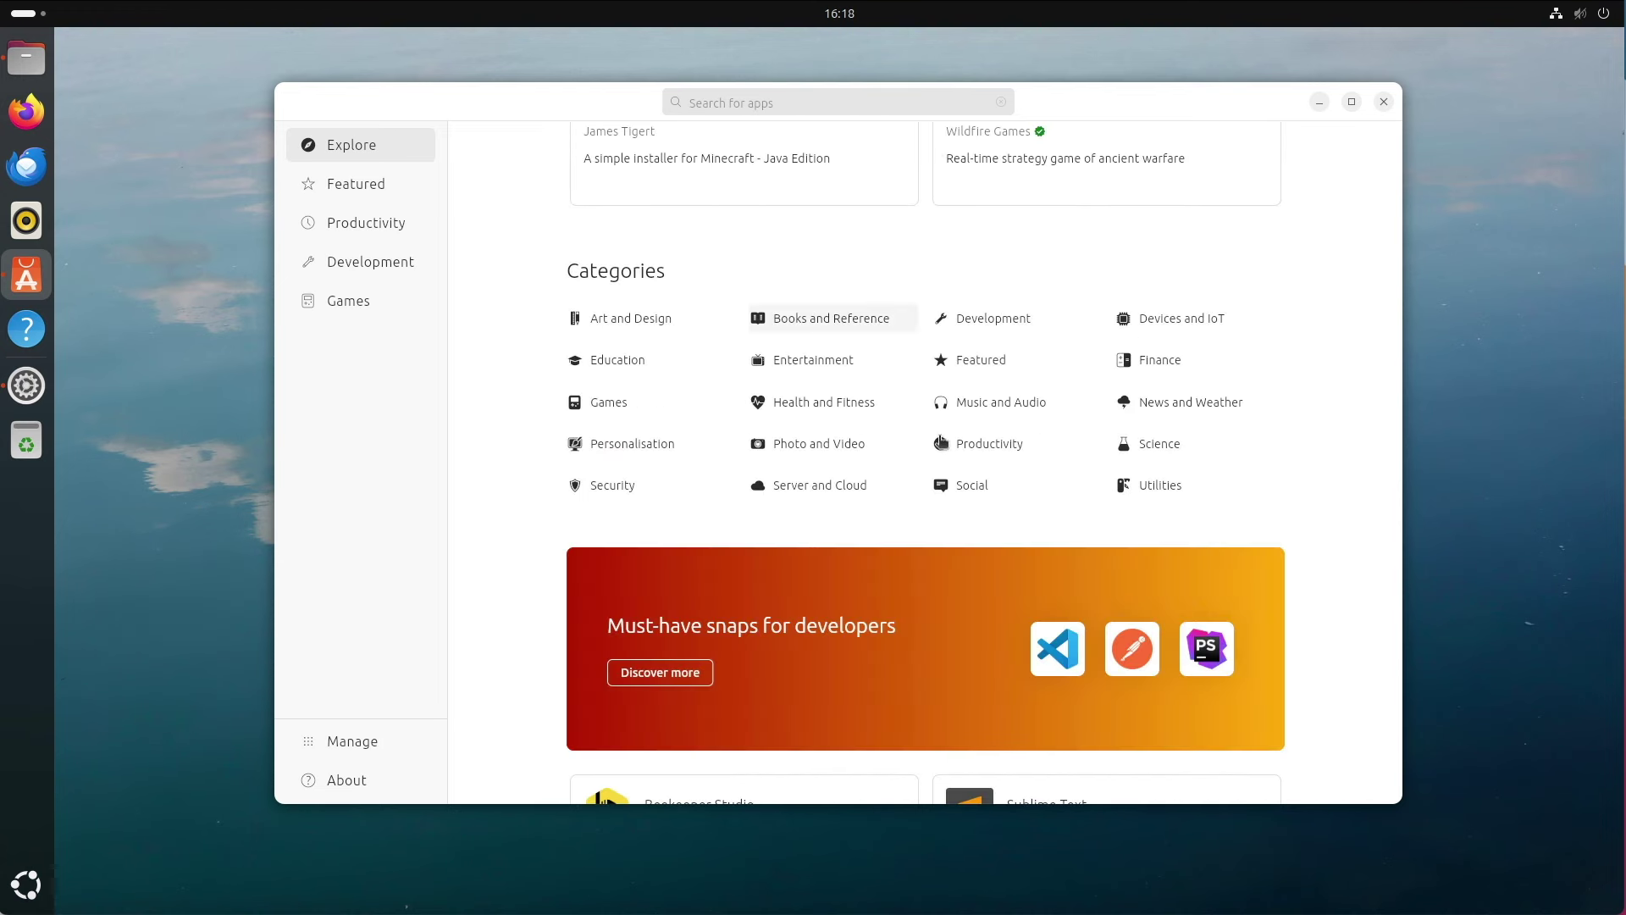
pyautogui.click(989, 446)
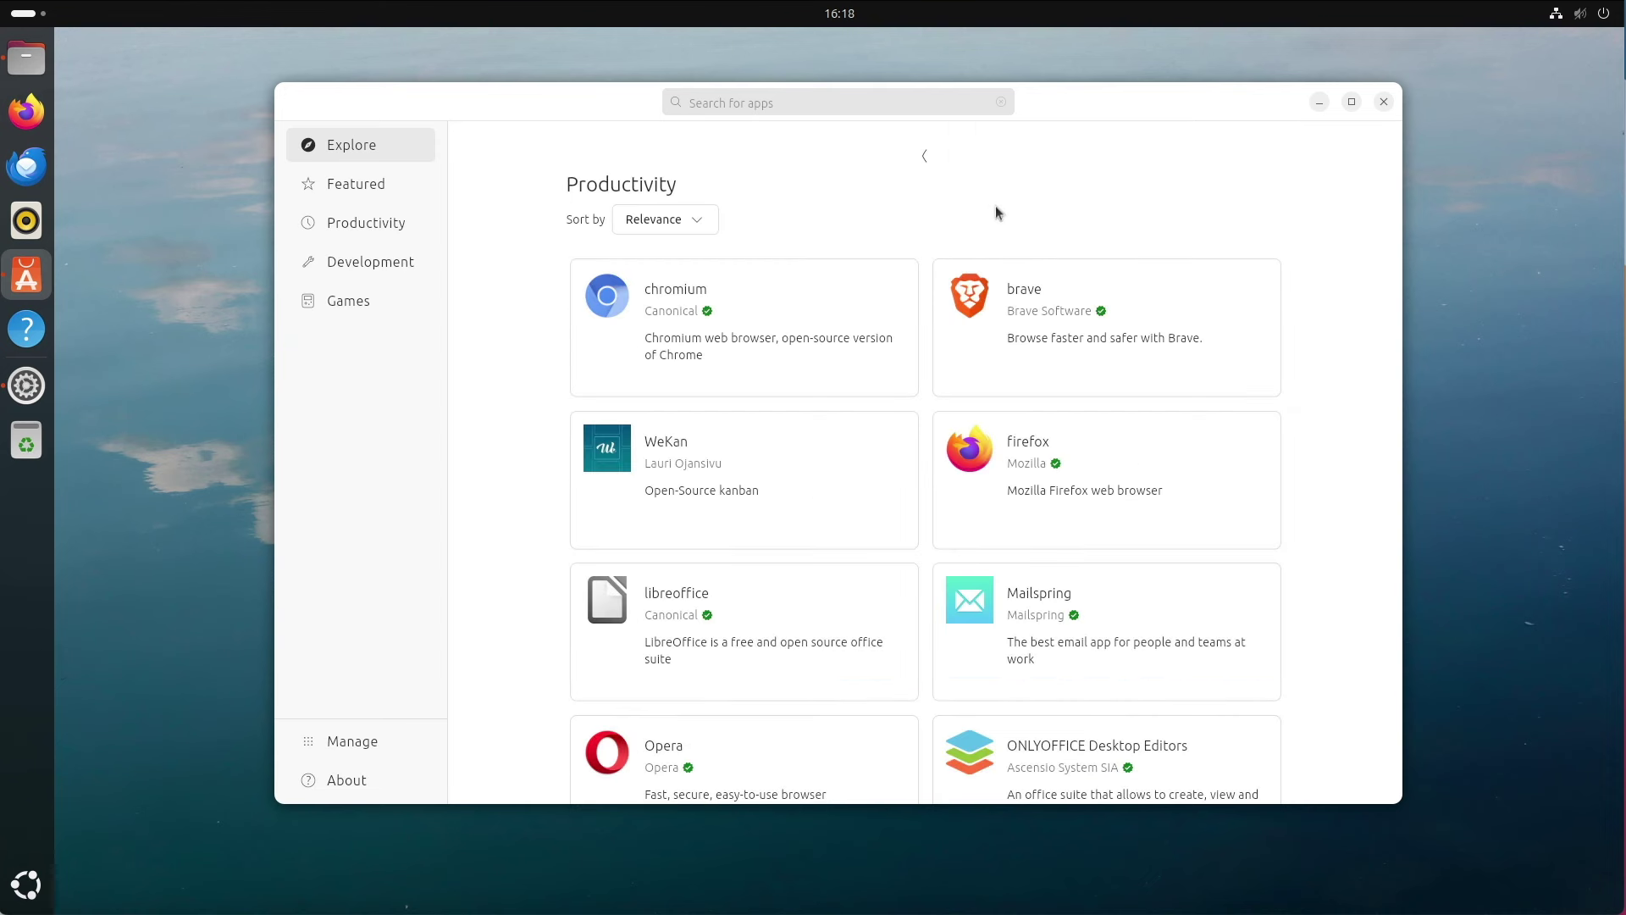
pyautogui.click(924, 156)
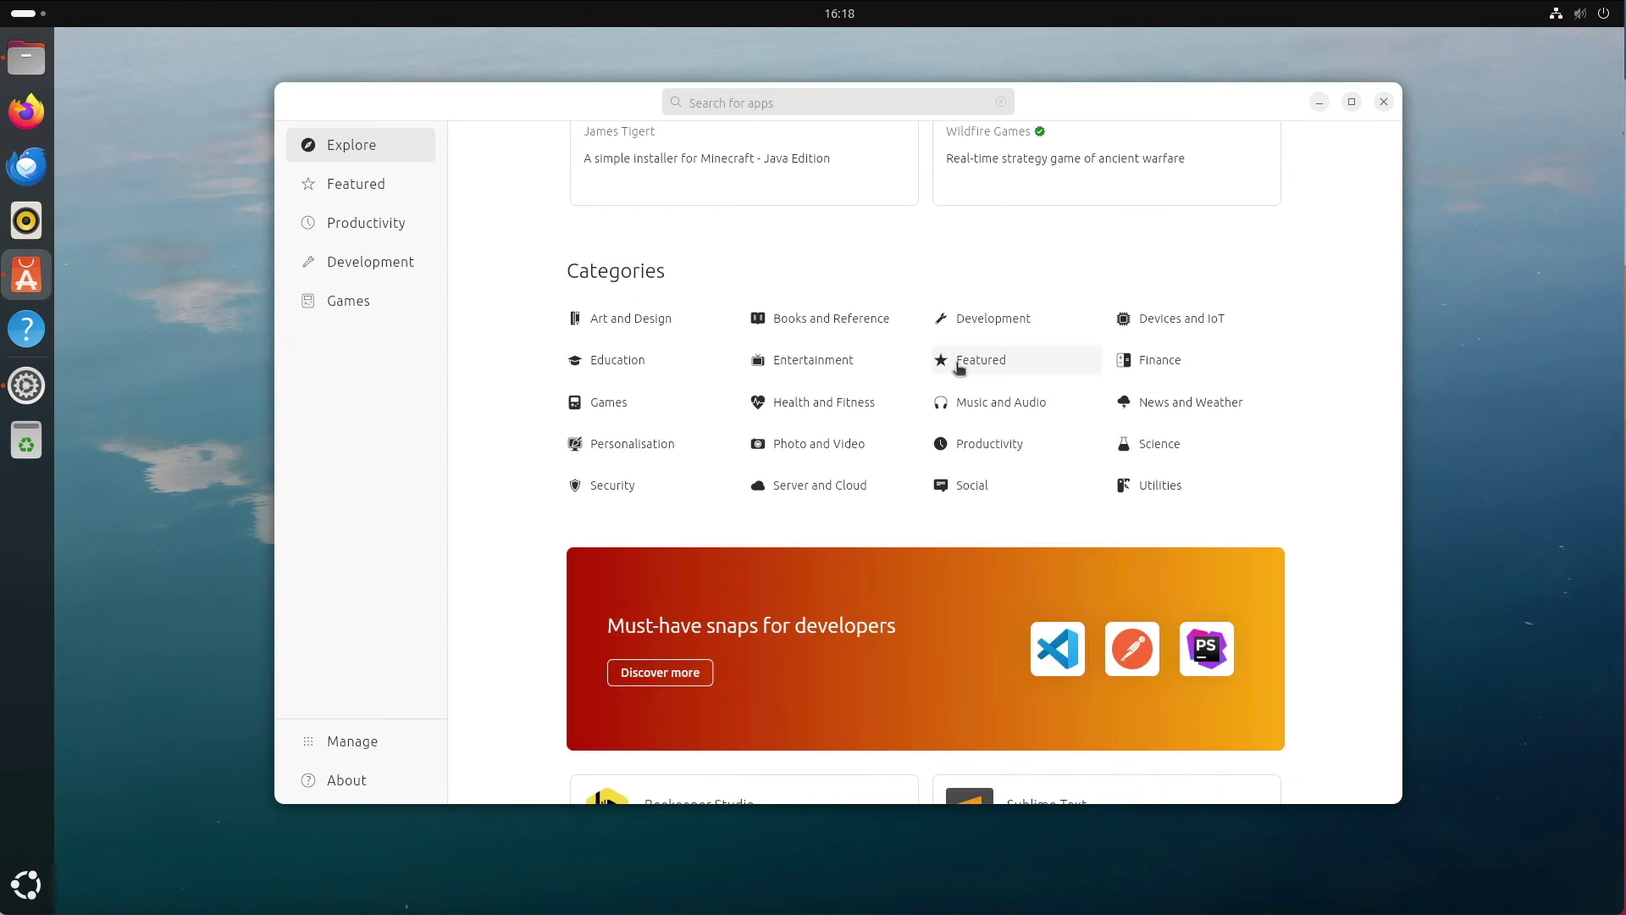
pyautogui.click(974, 485)
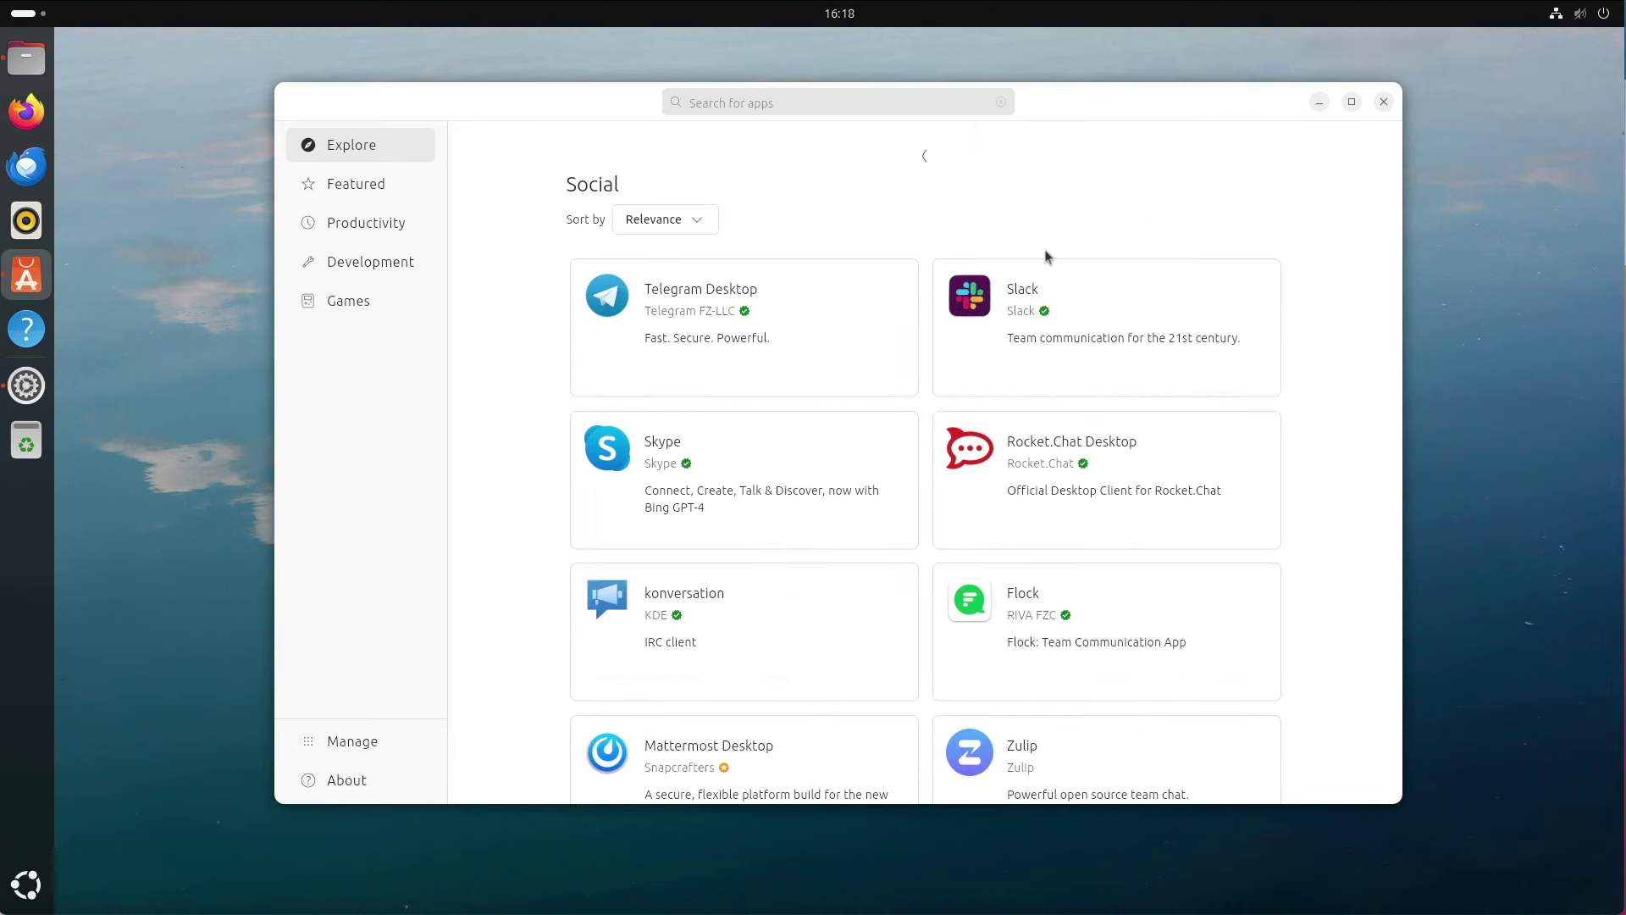
# - View Skype's details, then Slack's page and all its screenshots
pyautogui.click(648, 442)
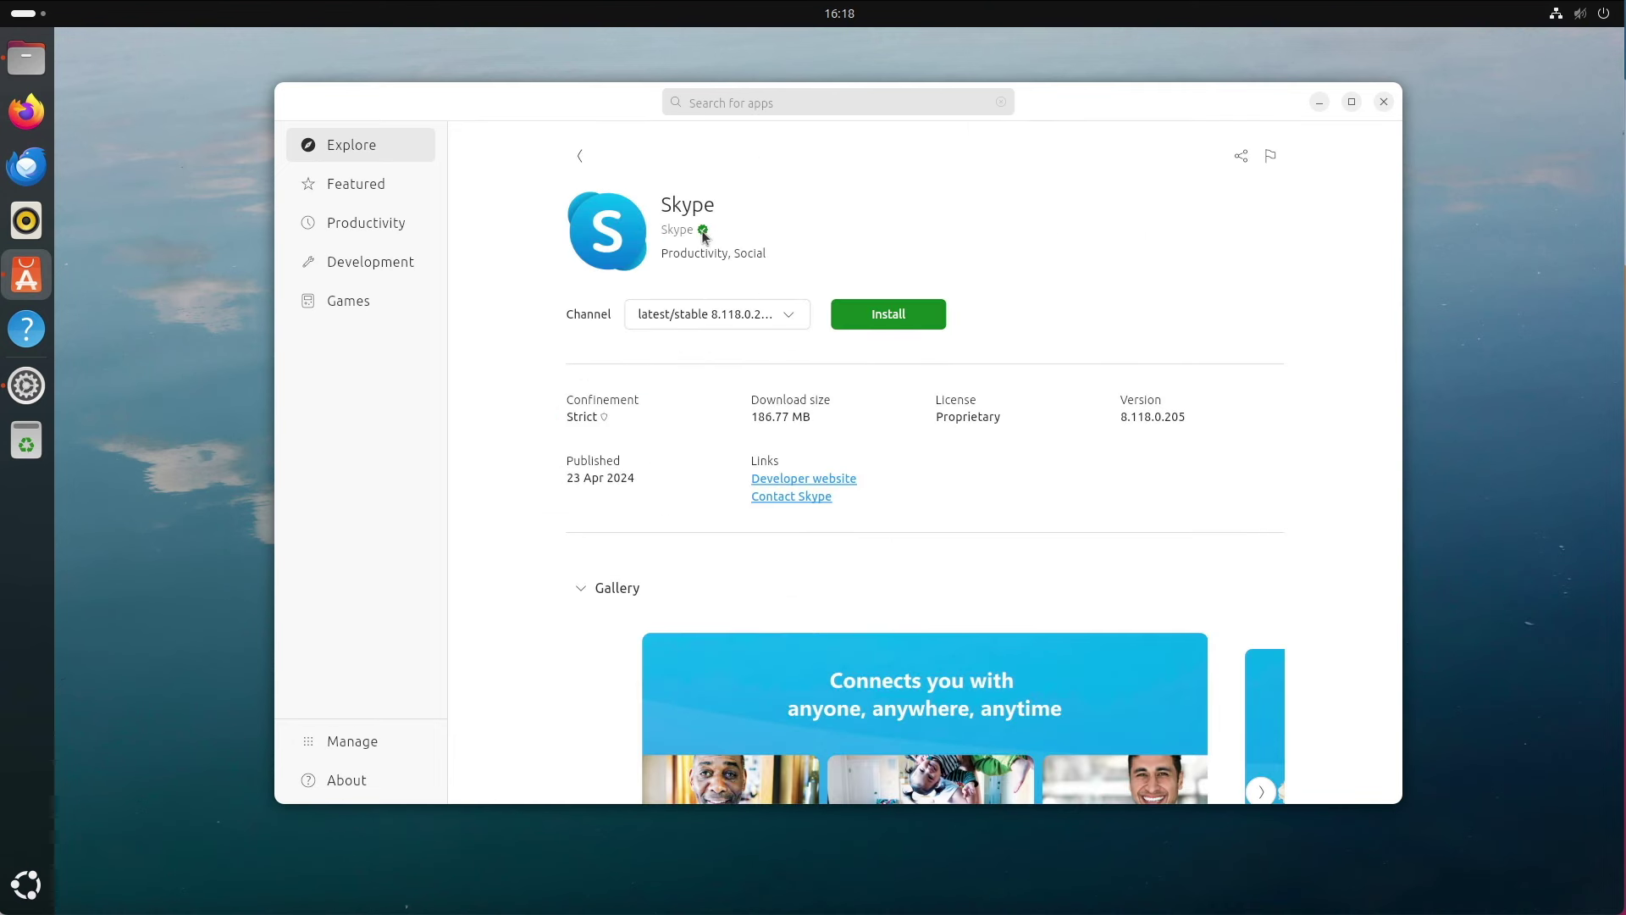
pyautogui.click(580, 156)
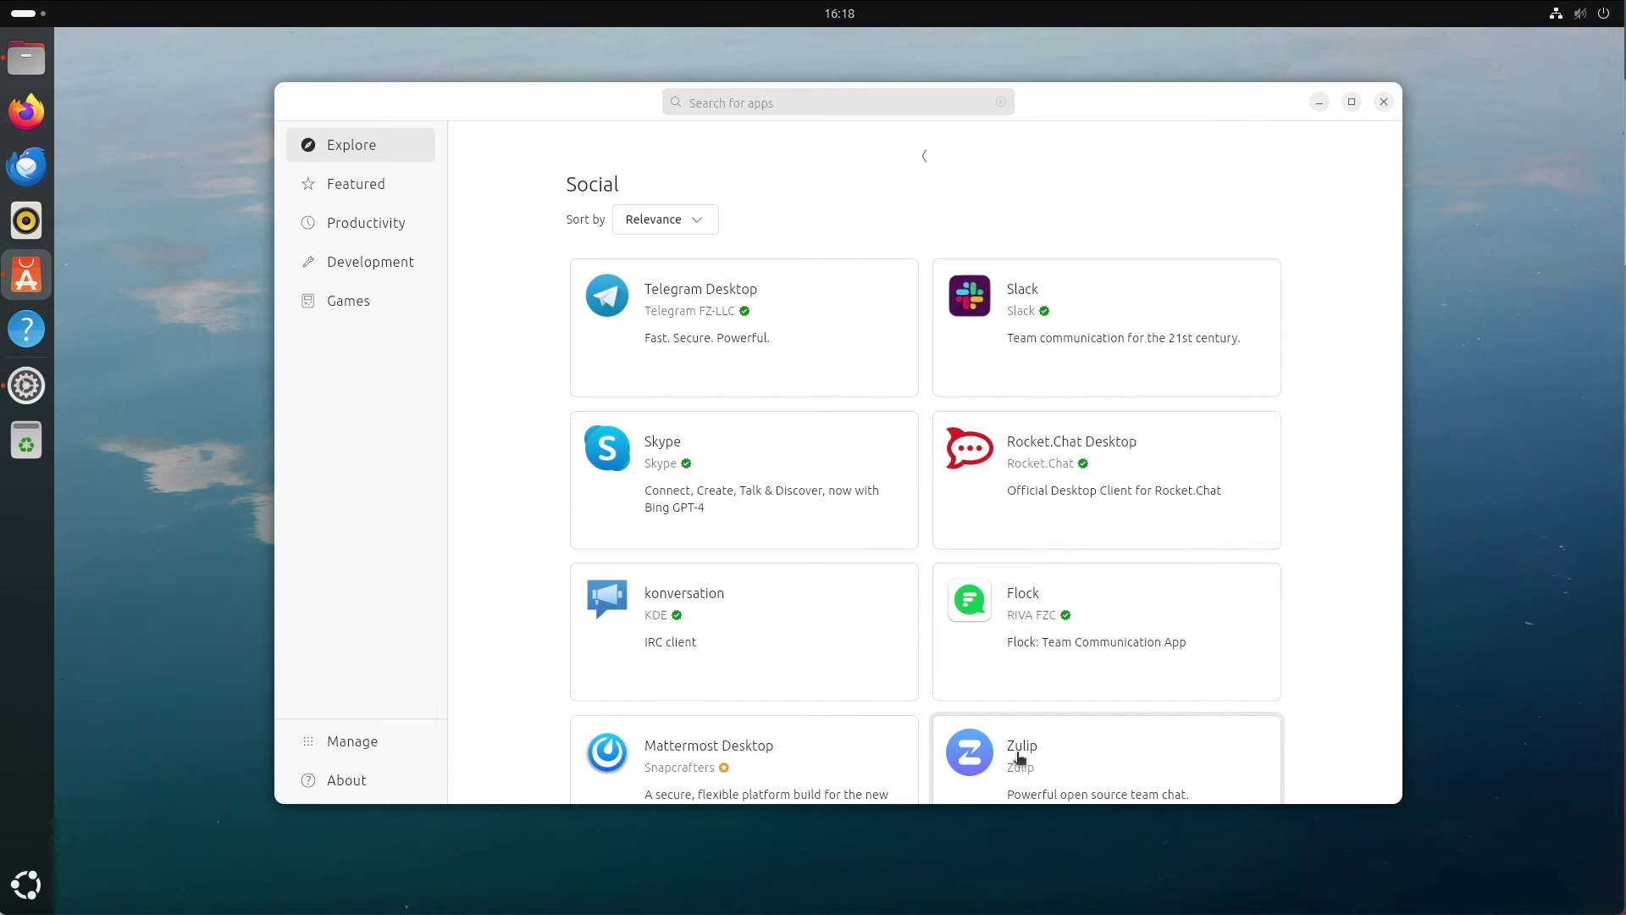
pyautogui.click(966, 309)
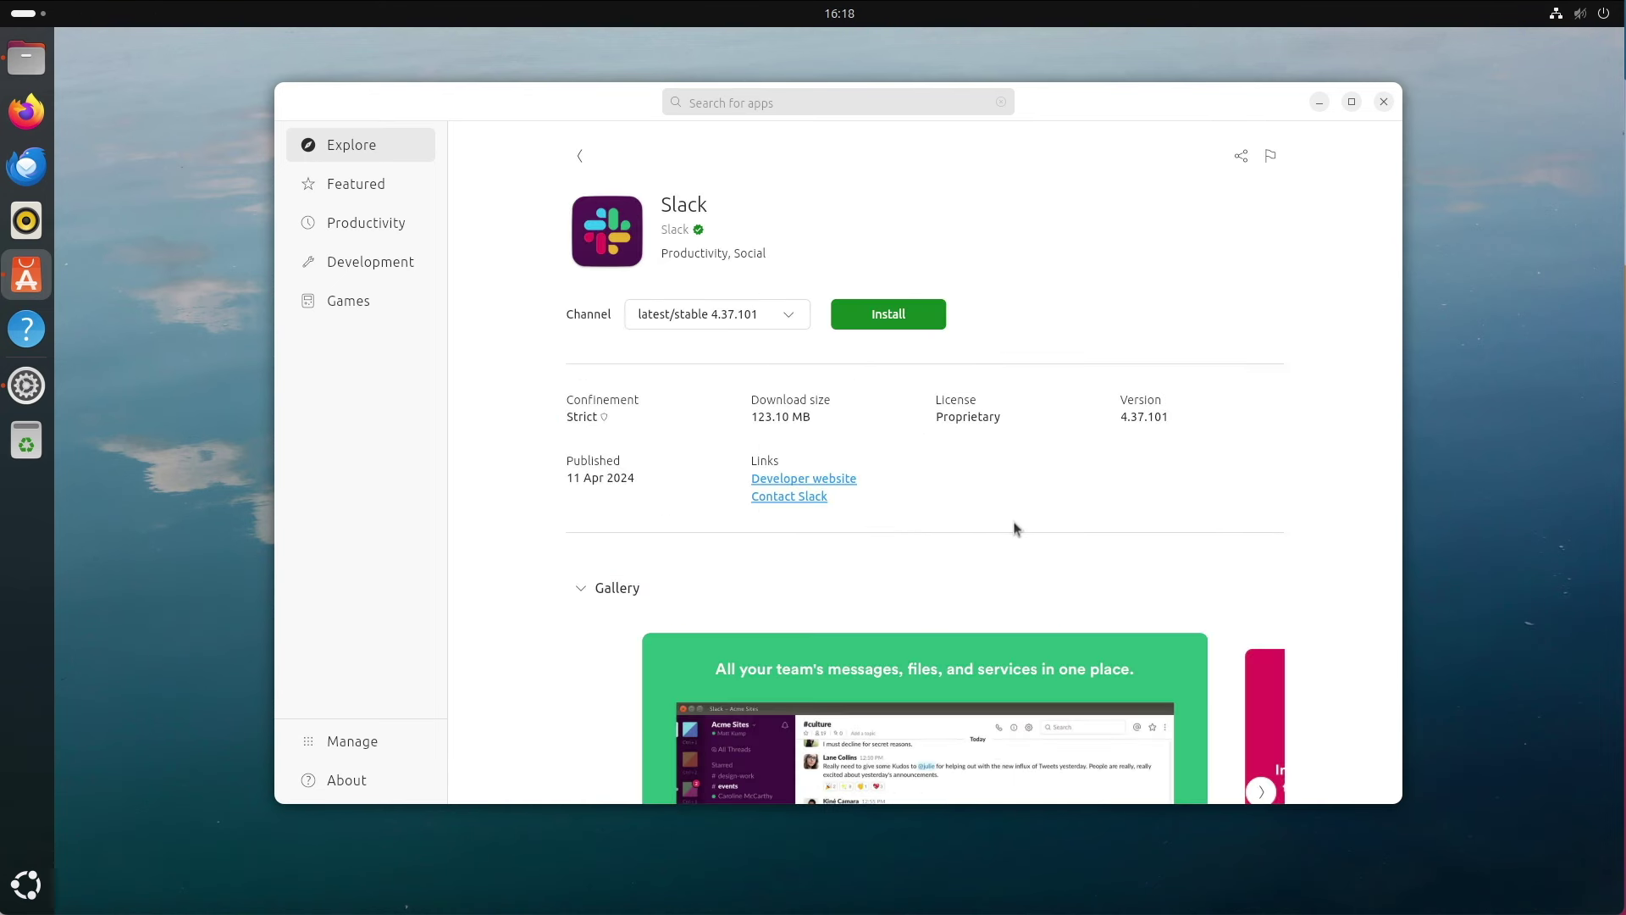
pyautogui.scroll(-5, 1015, 528)
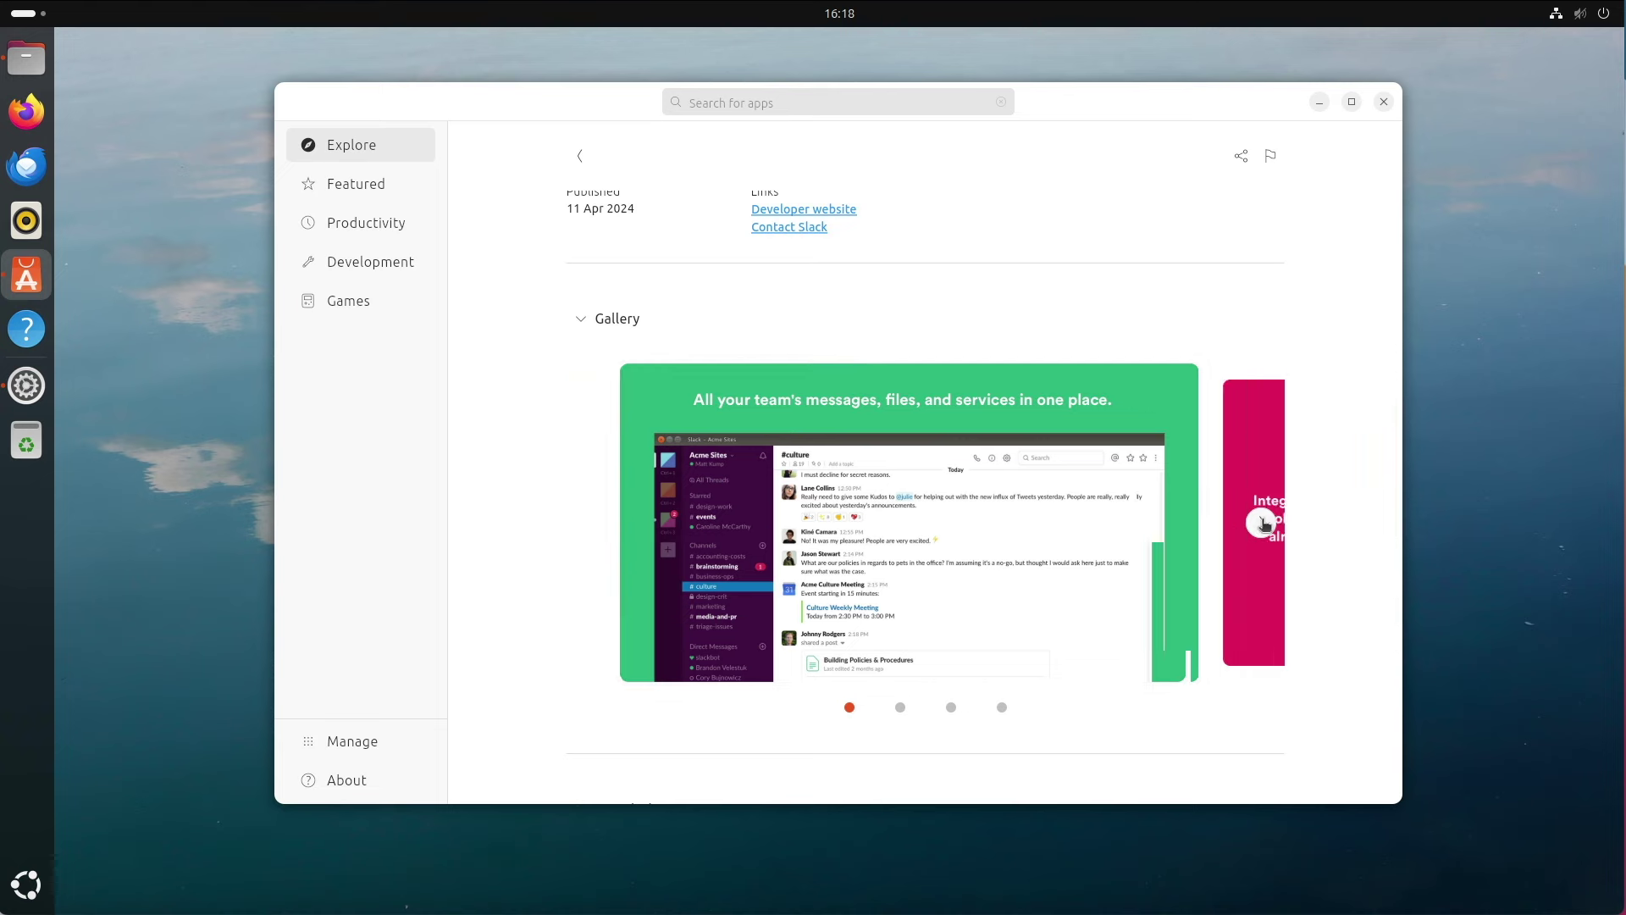
pyautogui.click(1263, 524)
pyautogui.click(1263, 524)
pyautogui.click(1263, 524)
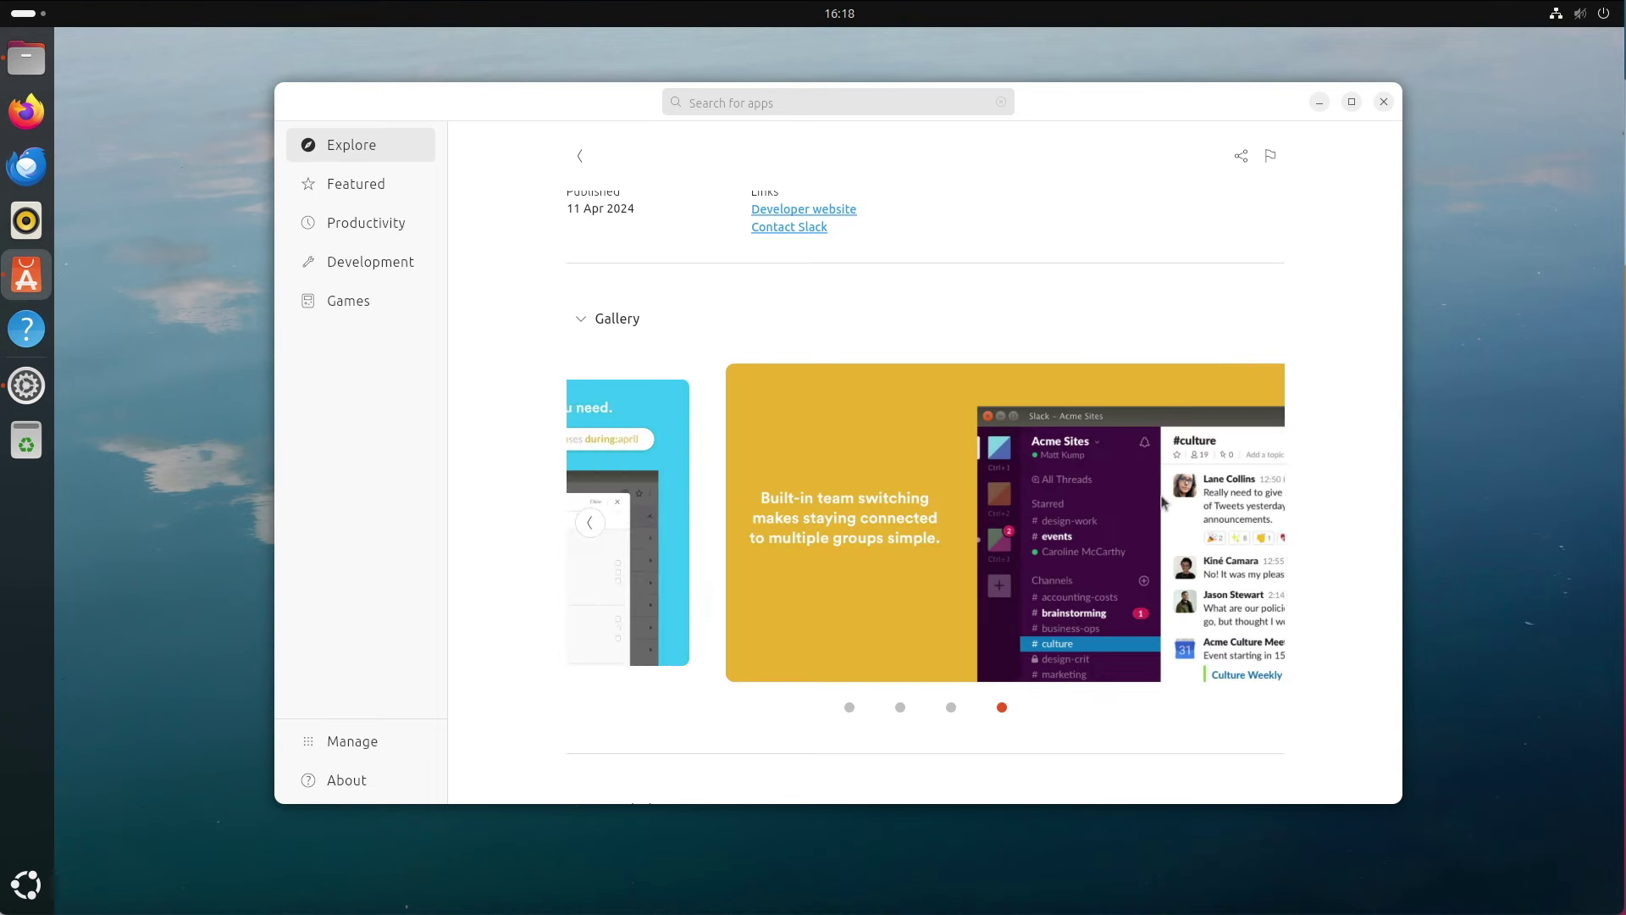
pyautogui.scroll(5, 1135, 500)
pyautogui.click(582, 157)
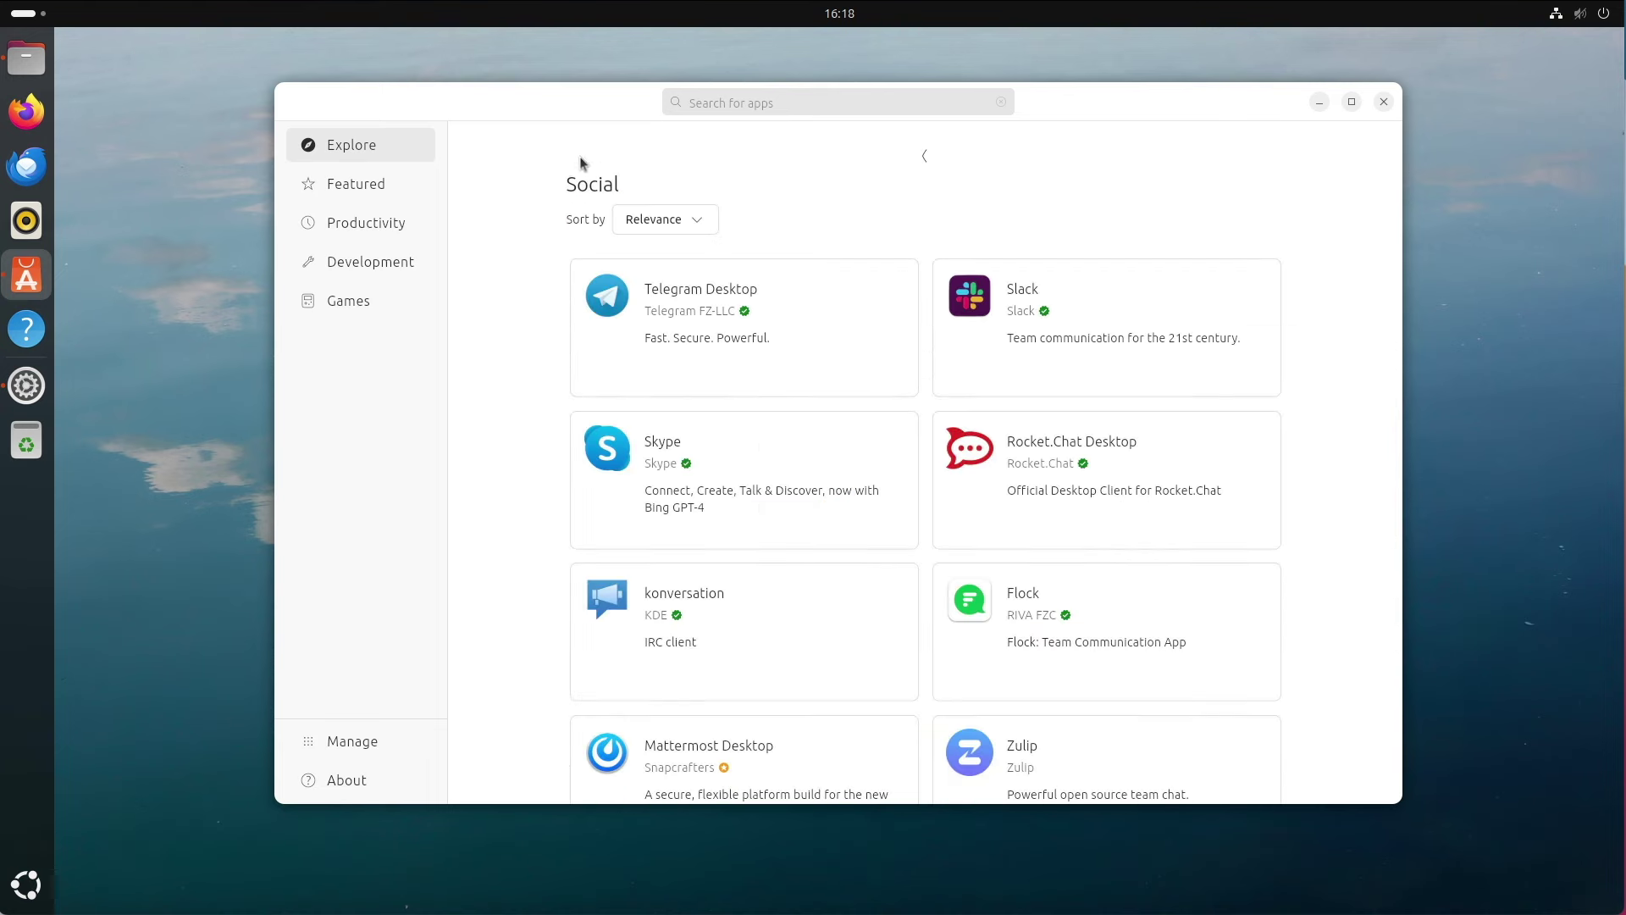
# - Check installed apps for updates on the Manage page, then close App Center
pyautogui.click(359, 743)
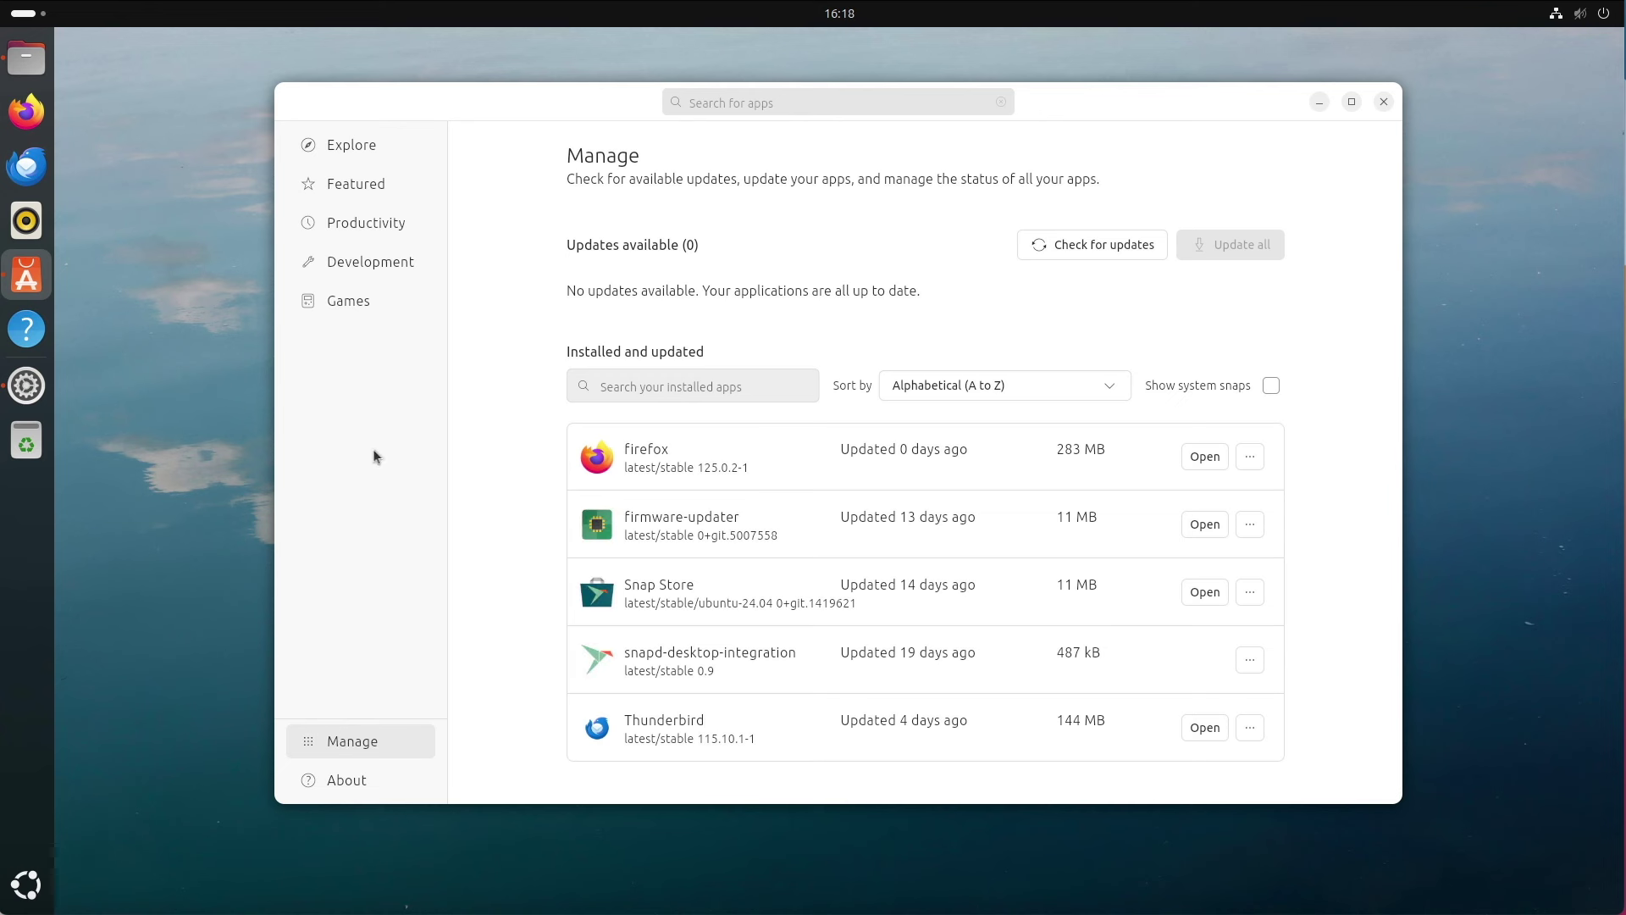
pyautogui.click(1077, 247)
pyautogui.click(360, 149)
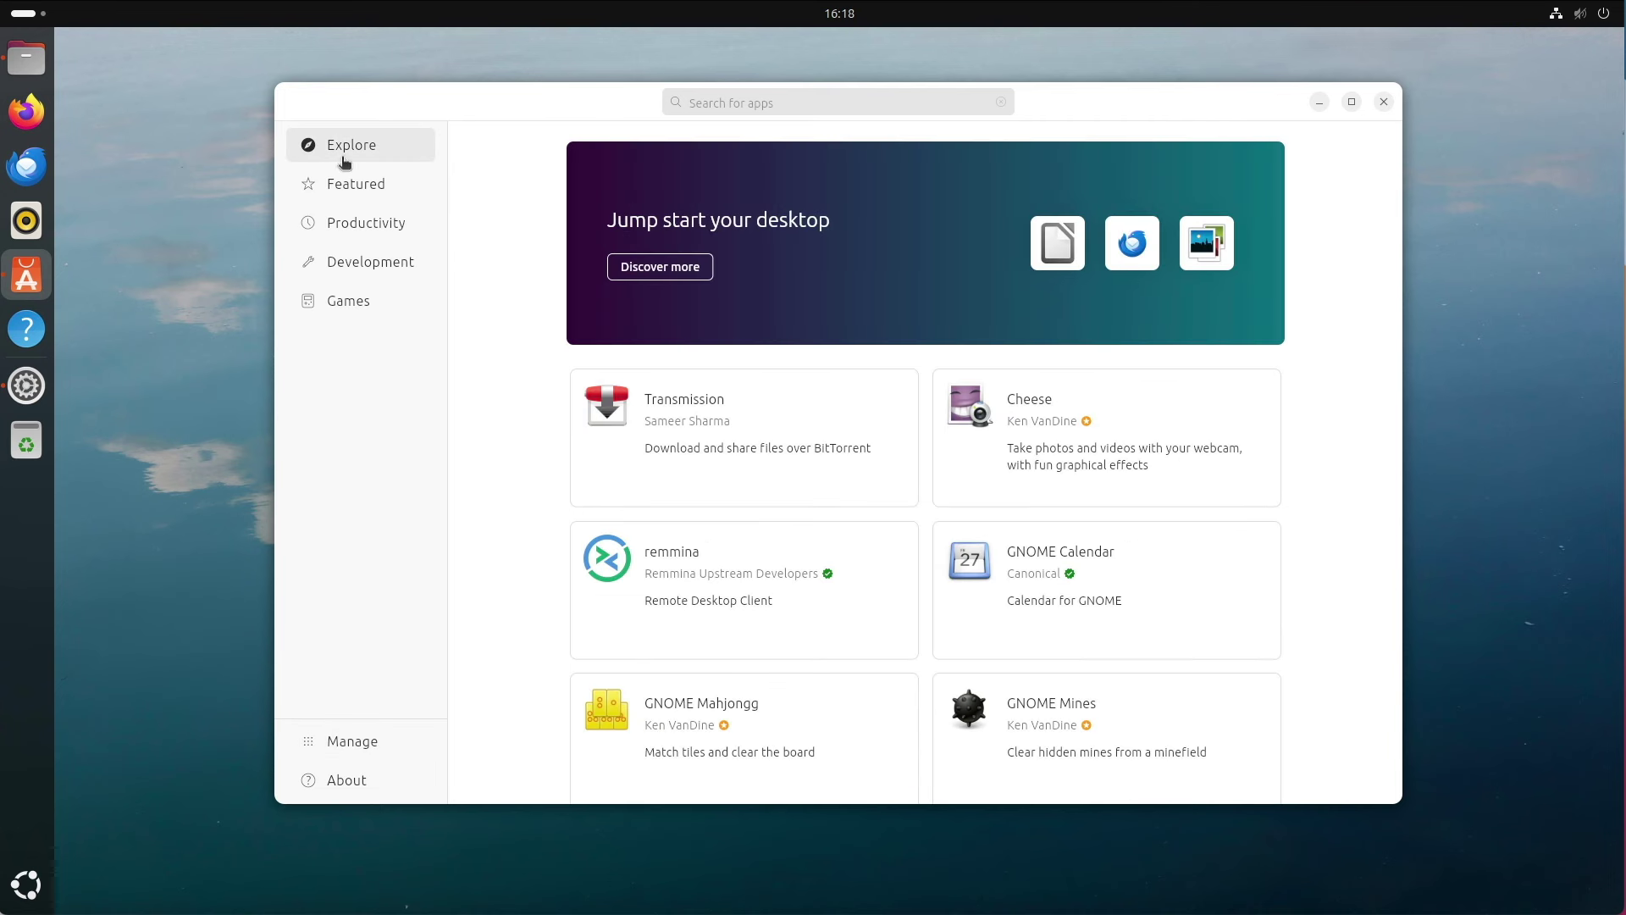
pyautogui.click(1386, 103)
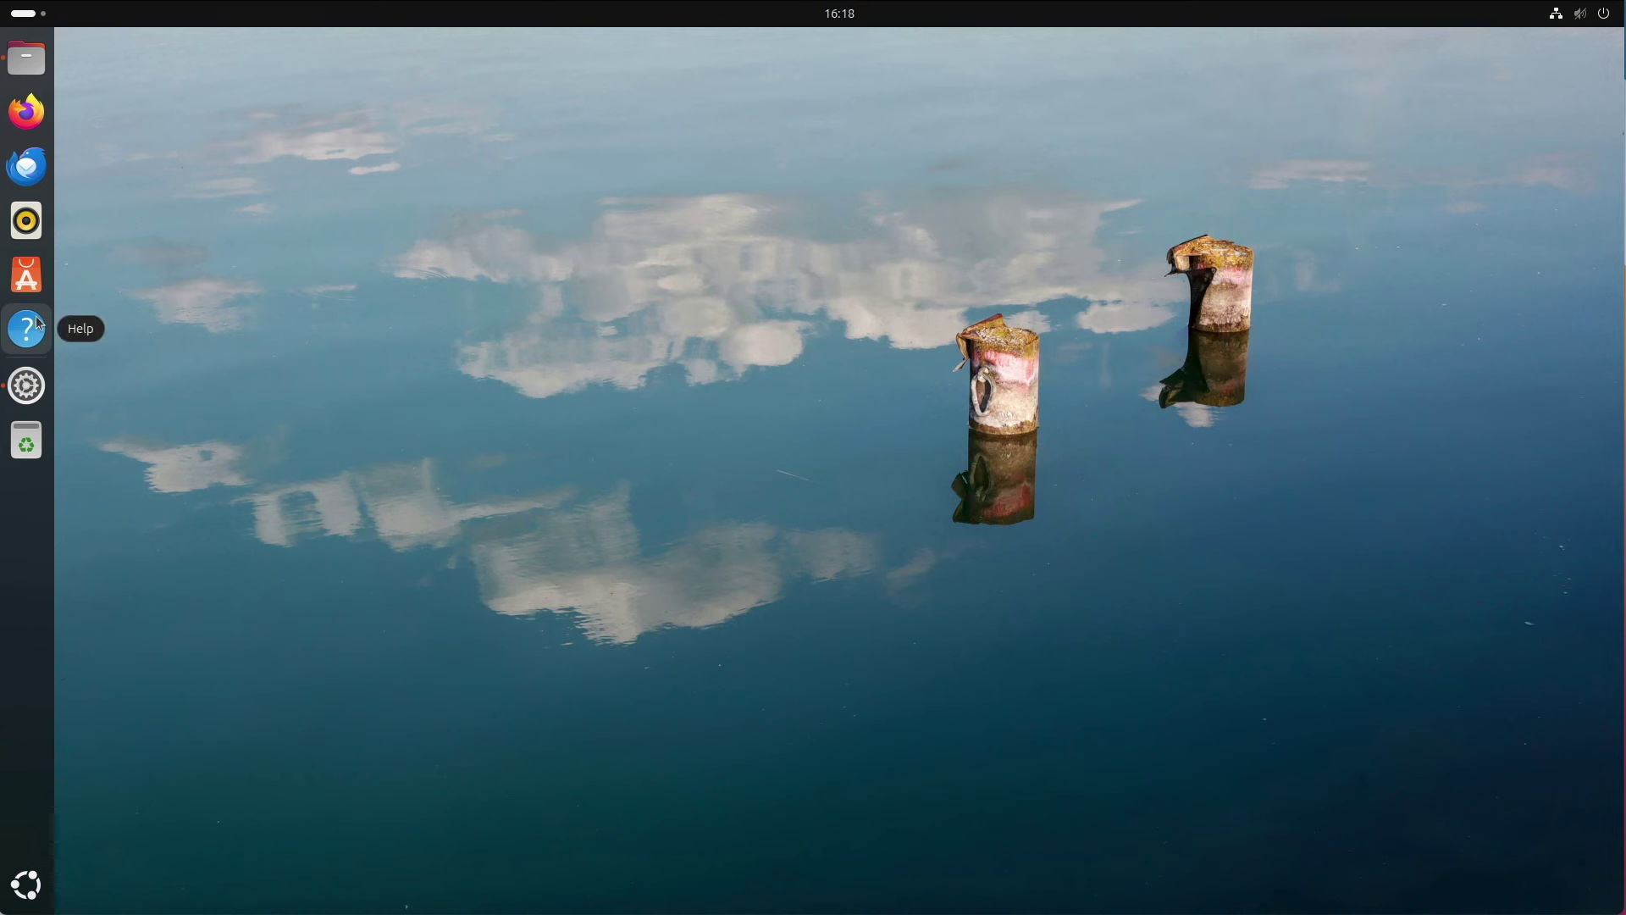
# - Move App Center above Rhythmbox and pin Settings beneath it in the dock, then launch Help
pyautogui.moveTo(27, 274); pyautogui.dragTo(28, 200)
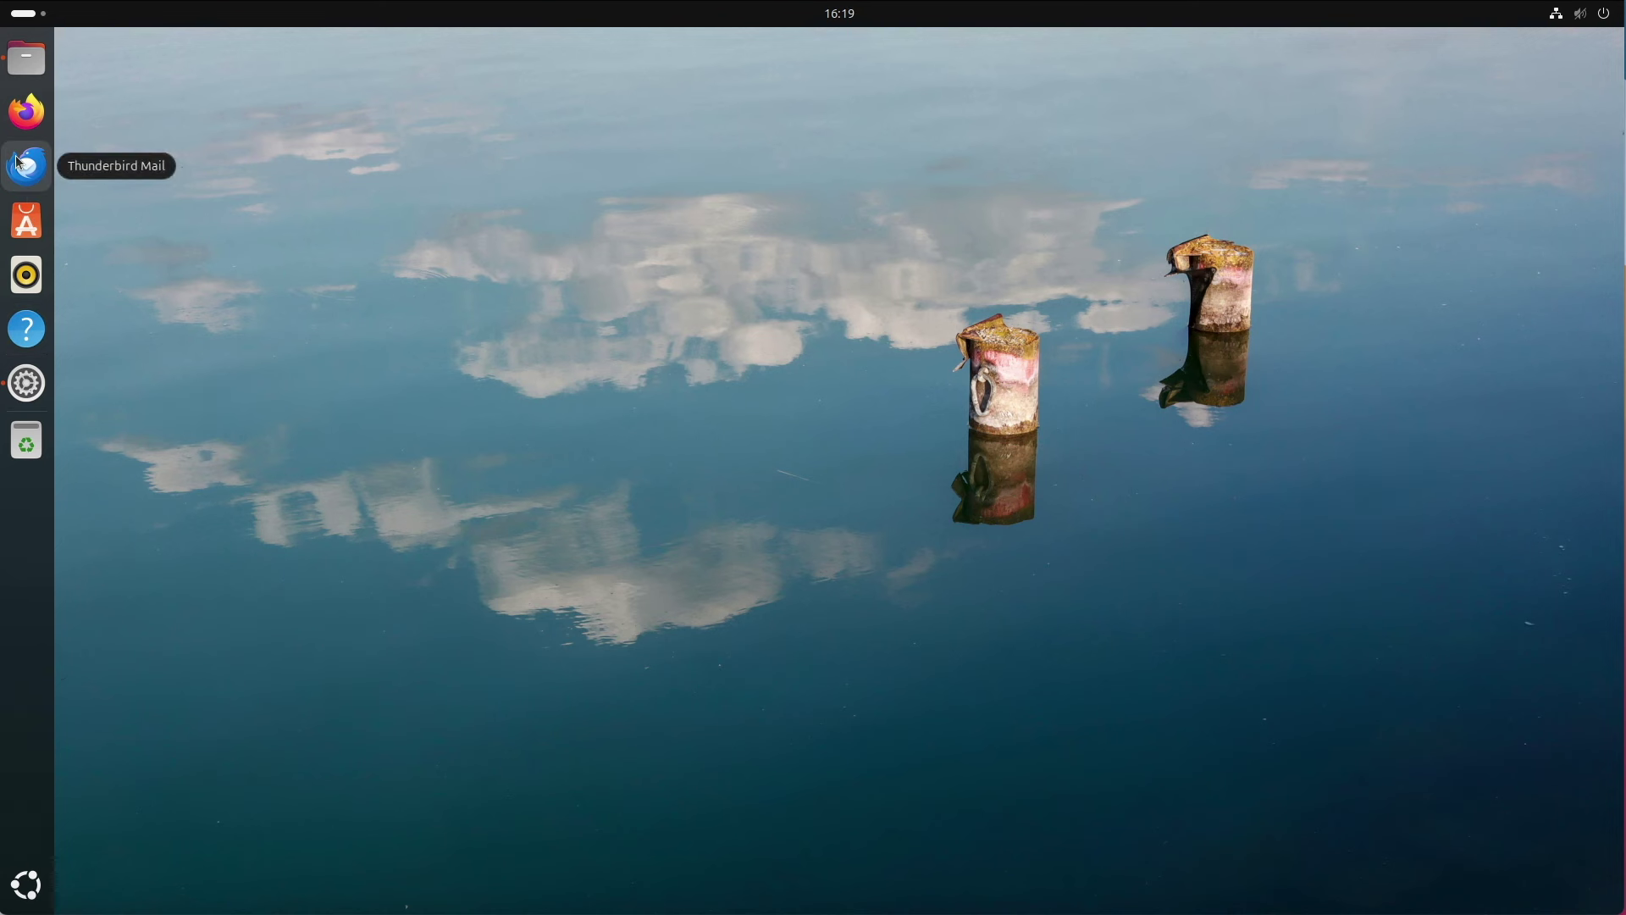
pyautogui.moveTo(26, 383); pyautogui.dragTo(28, 222)
pyautogui.rightClick(27, 274)
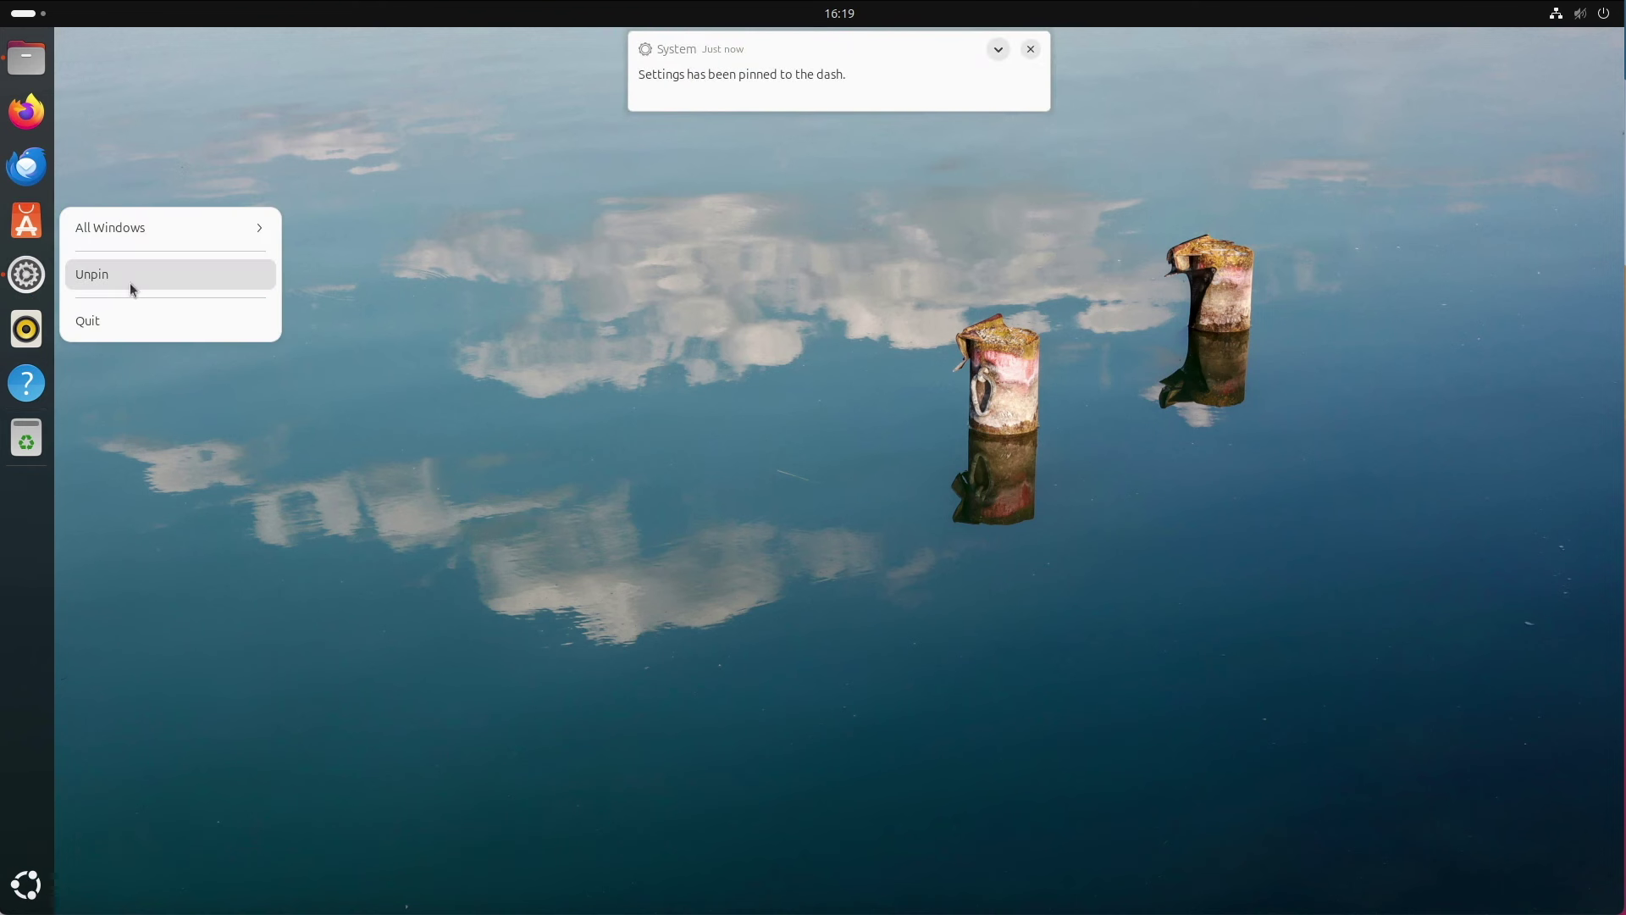
pyautogui.click(172, 495)
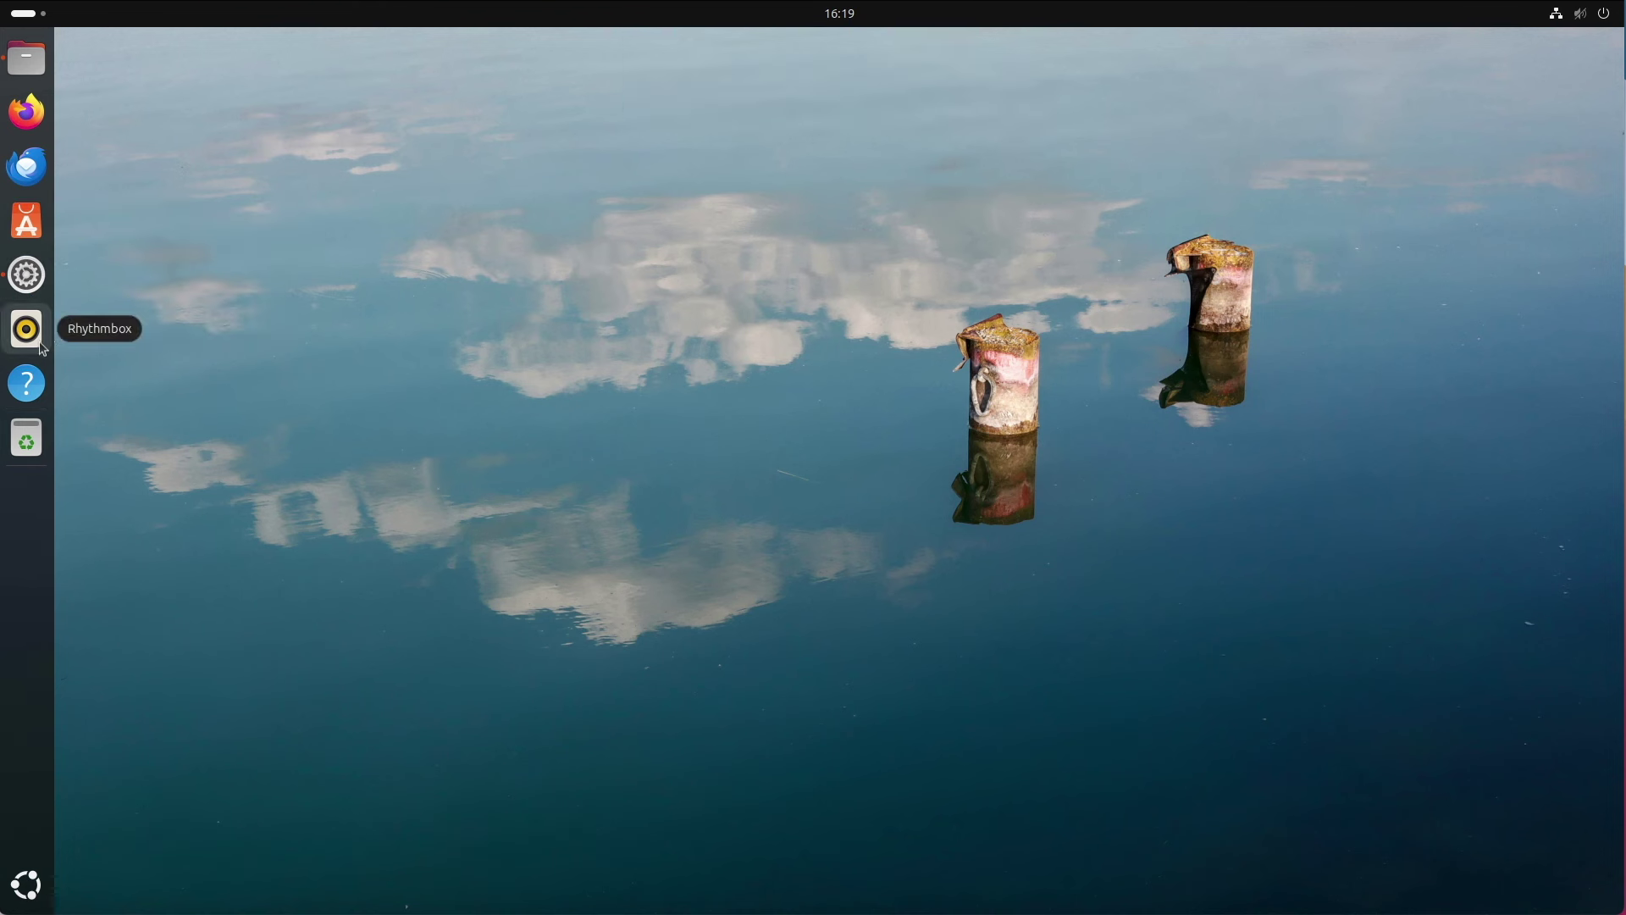
pyautogui.click(26, 383)
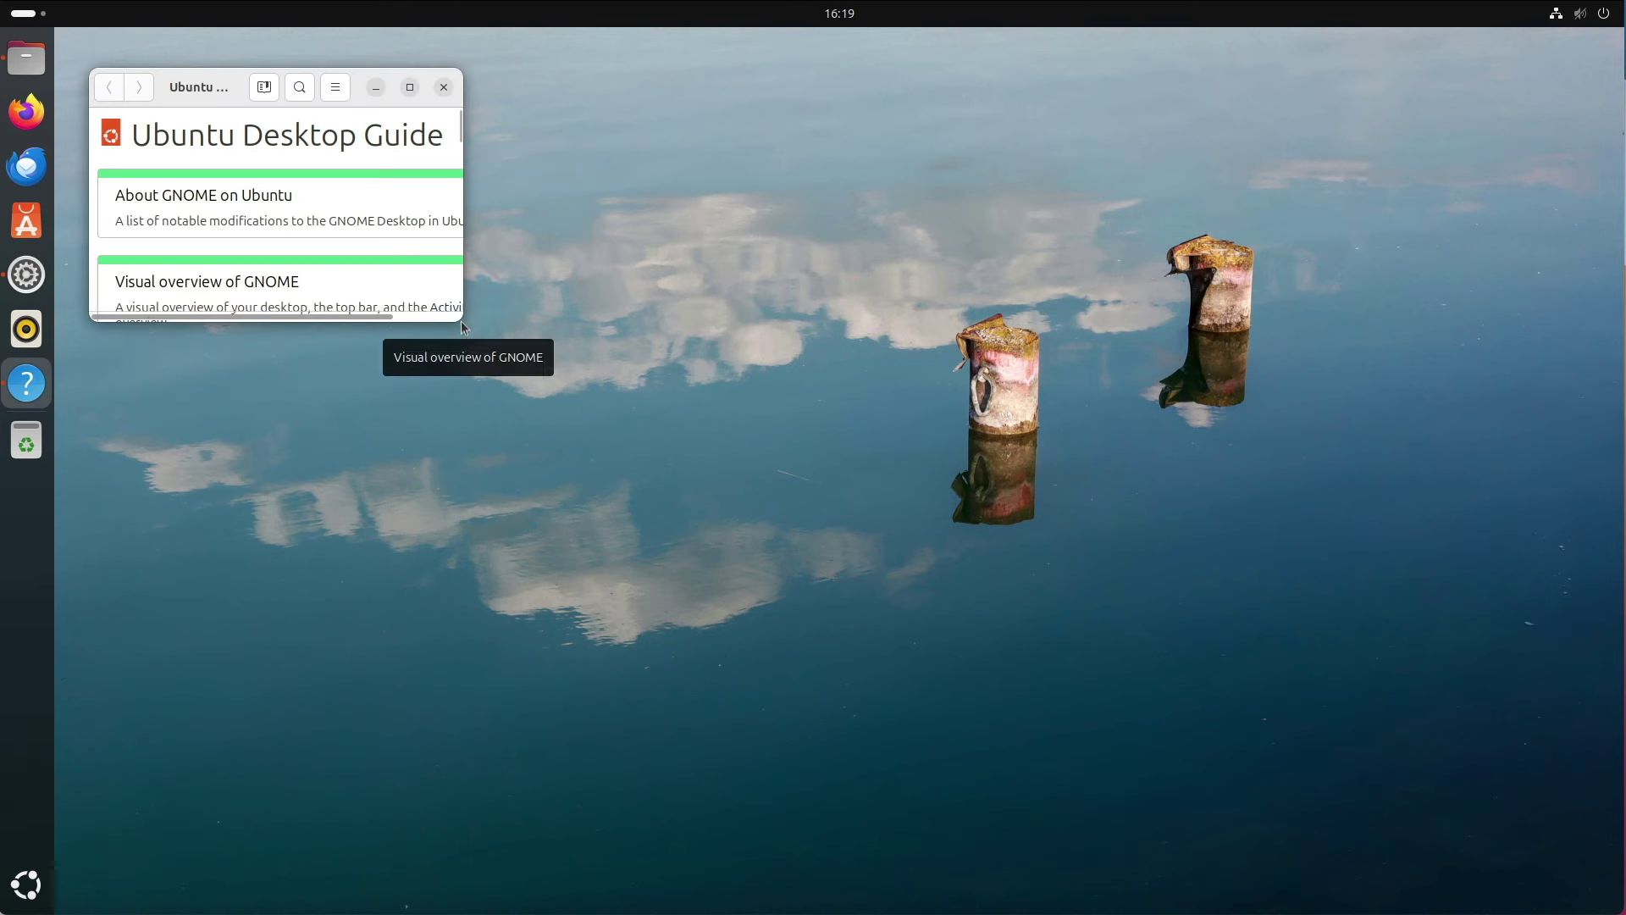
# - Enlarge the Help window and read the Calendar appointments topic under Your desktop
pyautogui.hscroll(3, 461, 317)
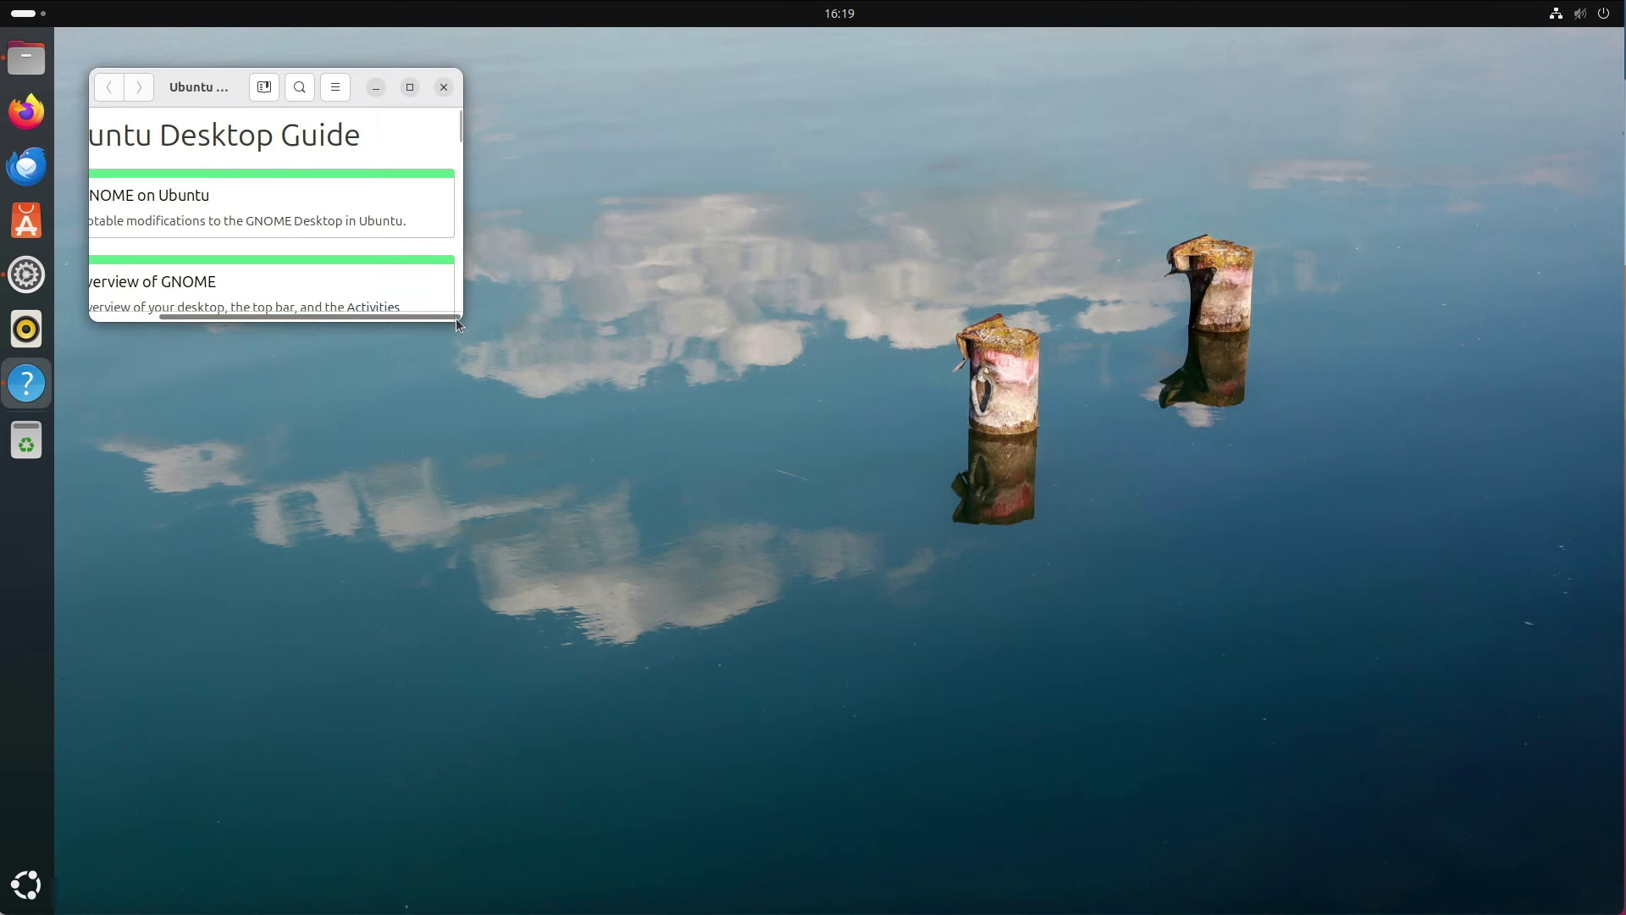
pyautogui.moveTo(460, 320); pyautogui.dragTo(1135, 706)
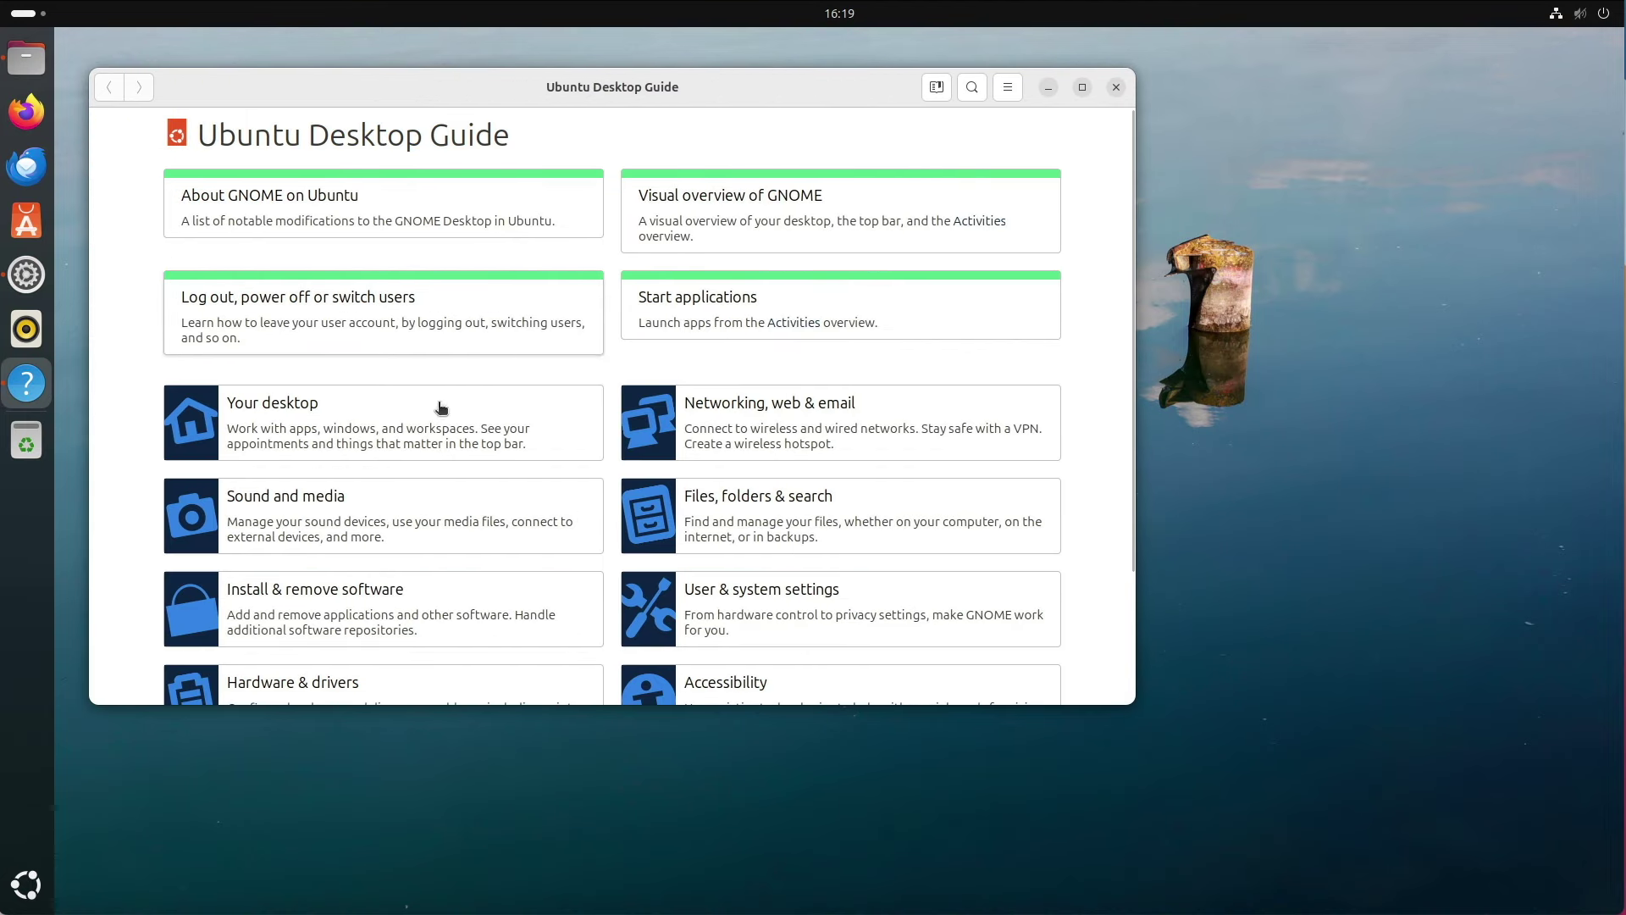
pyautogui.click(269, 418)
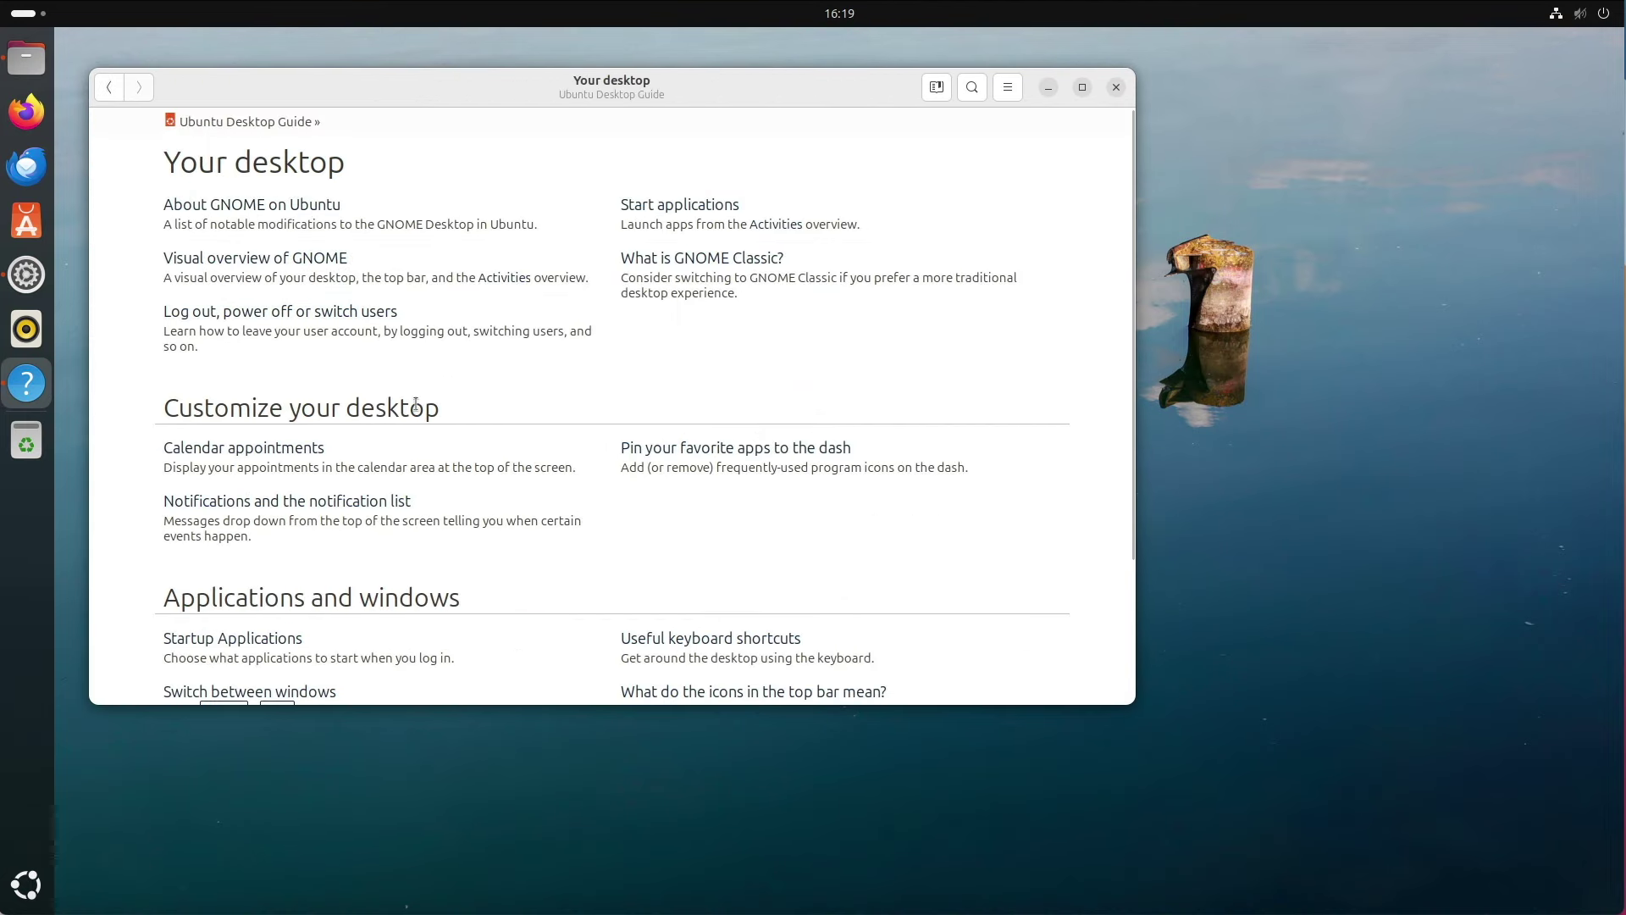
pyautogui.click(276, 449)
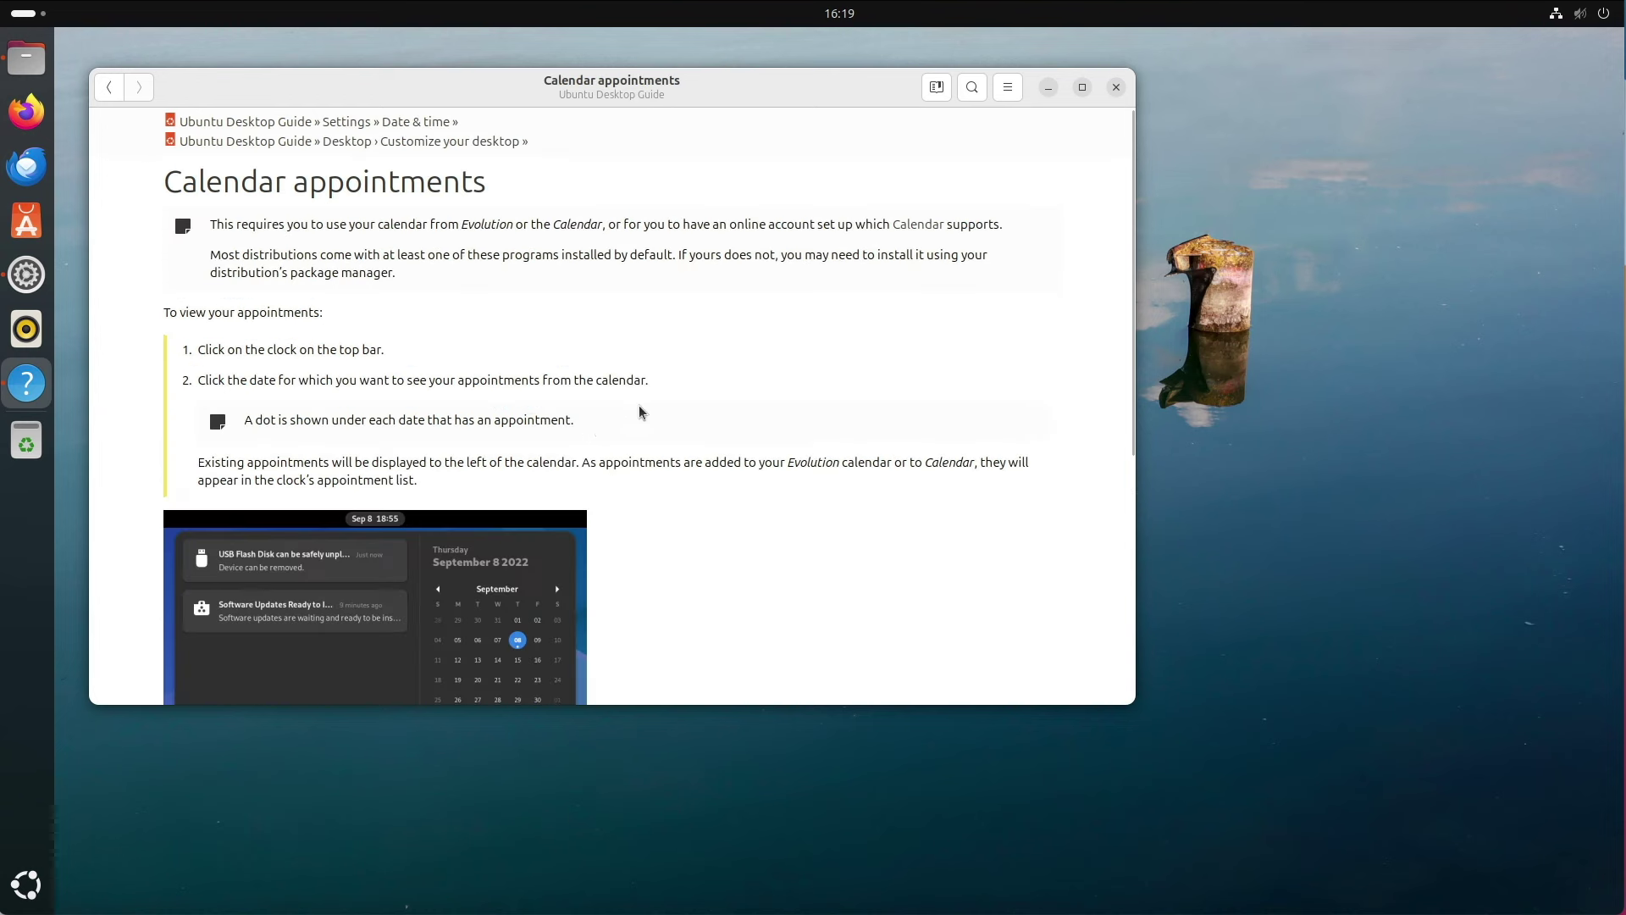
pyautogui.scroll(-3, 643, 410)
pyautogui.scroll(-6, 643, 410)
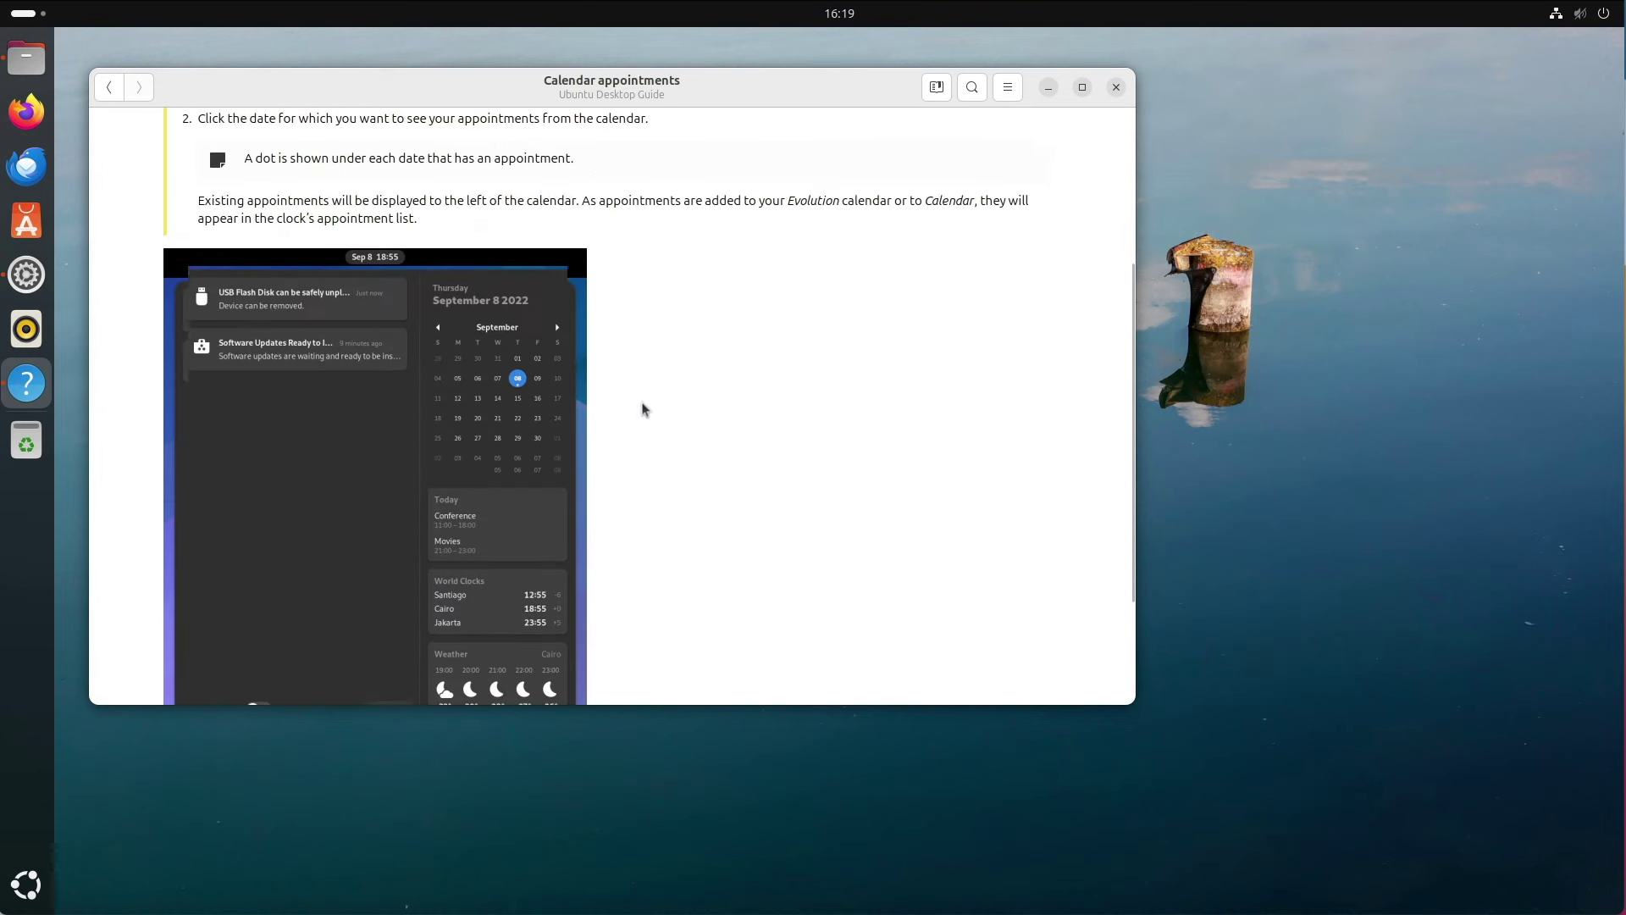
pyautogui.scroll(9, 642, 410)
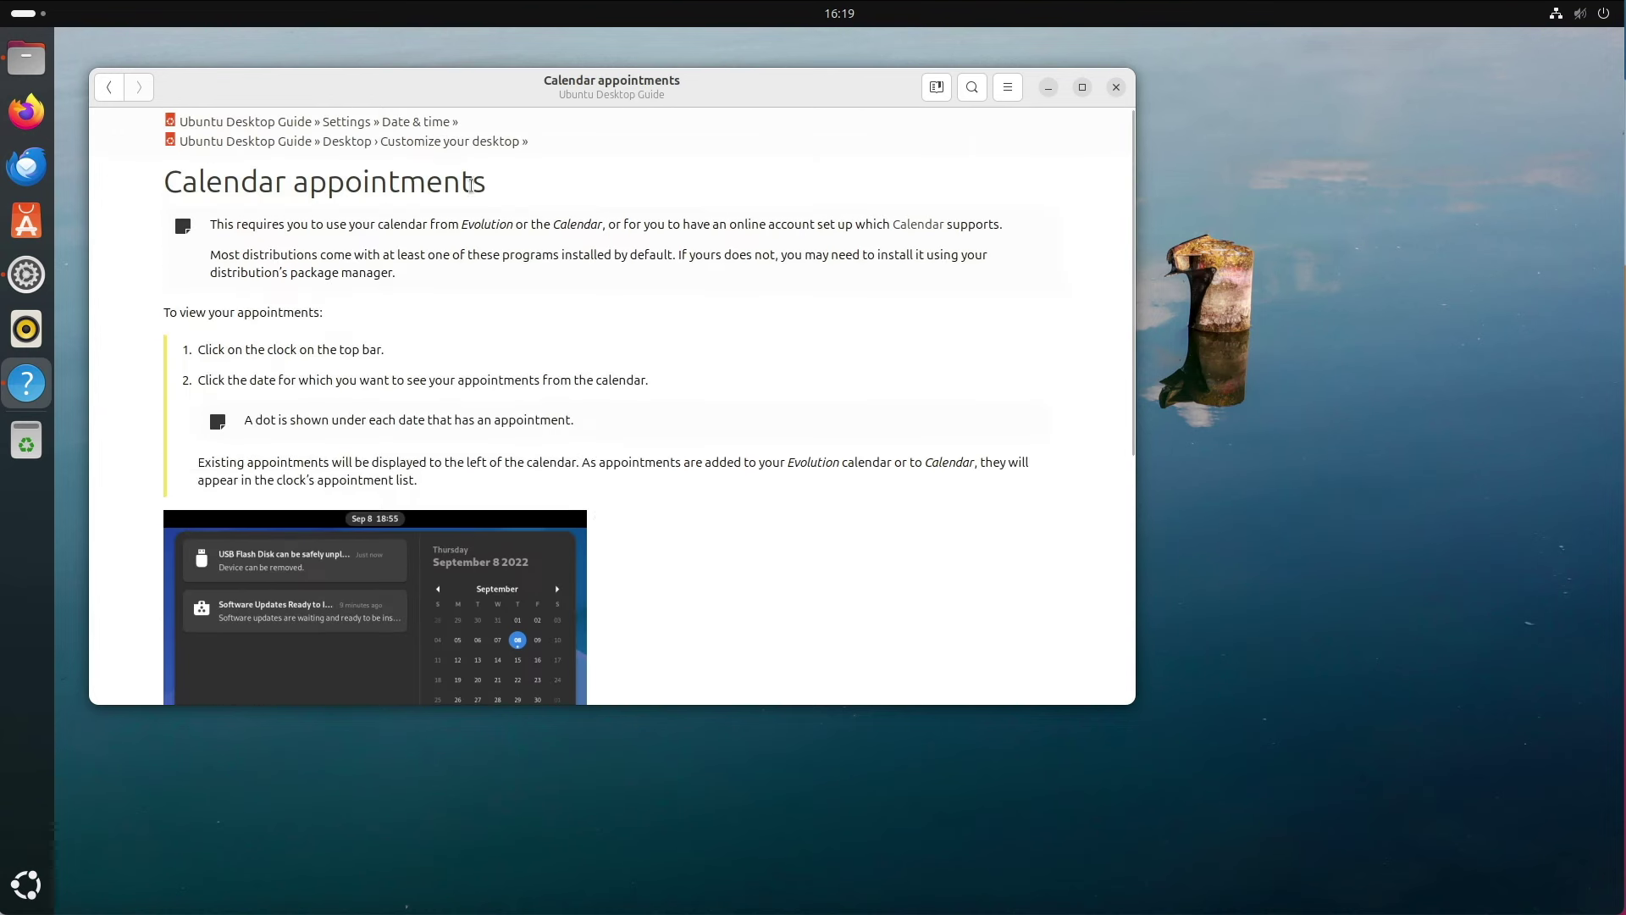
# - Read the dash pinning and top bar icons topics, then close the guide
pyautogui.click(108, 87)
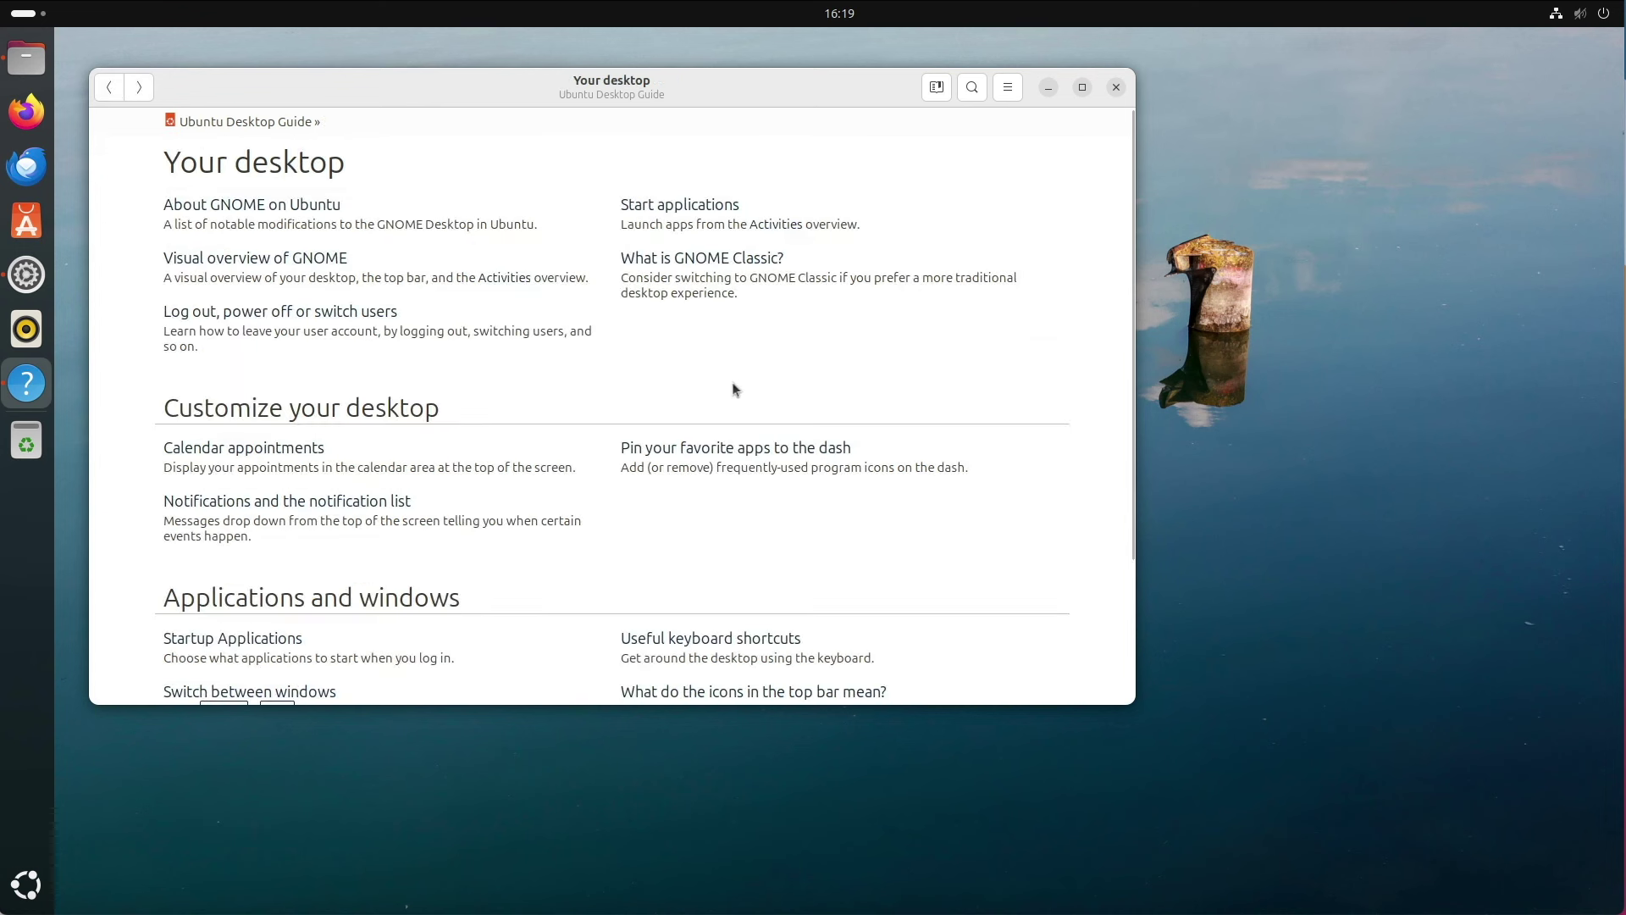
pyautogui.click(733, 449)
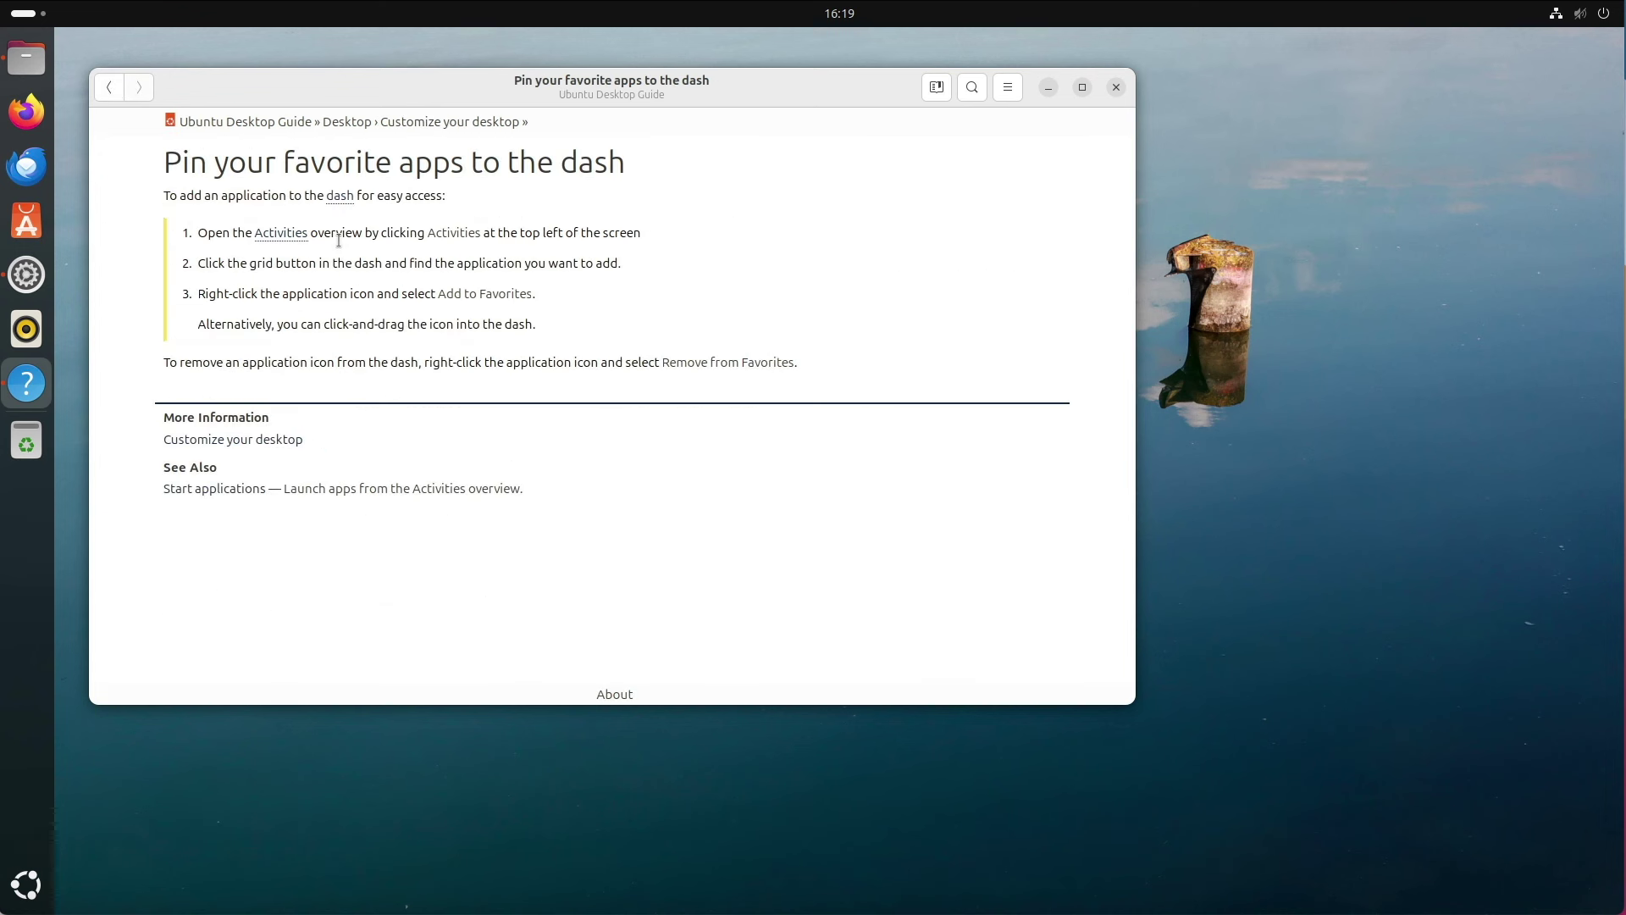
pyautogui.click(111, 87)
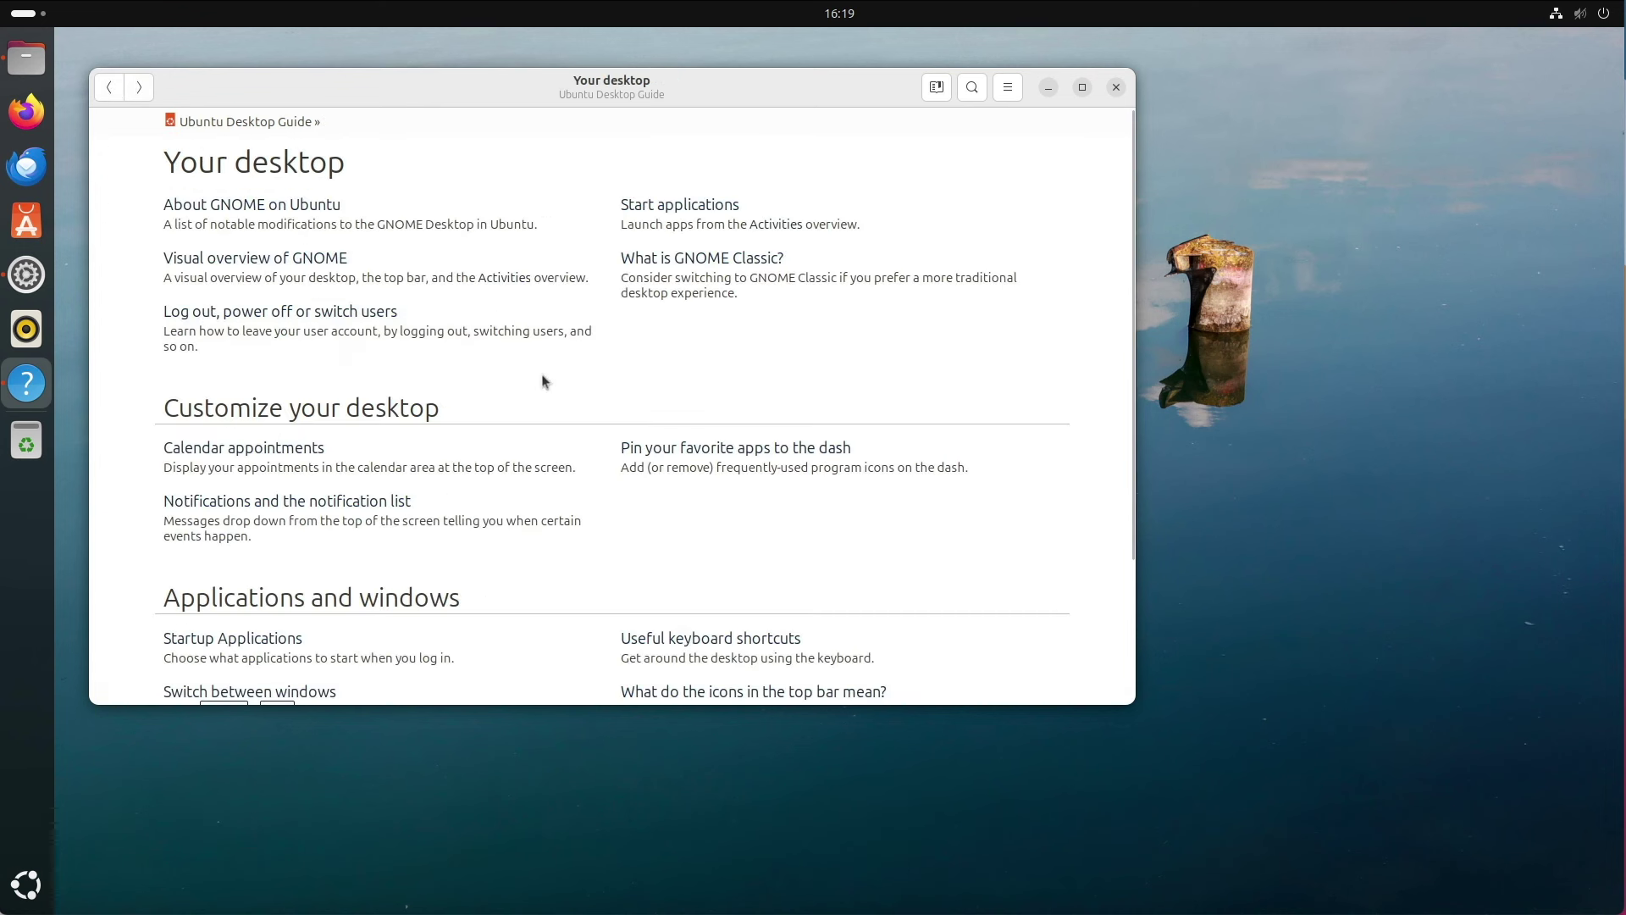
pyautogui.scroll(-5, 545, 382)
pyautogui.click(728, 505)
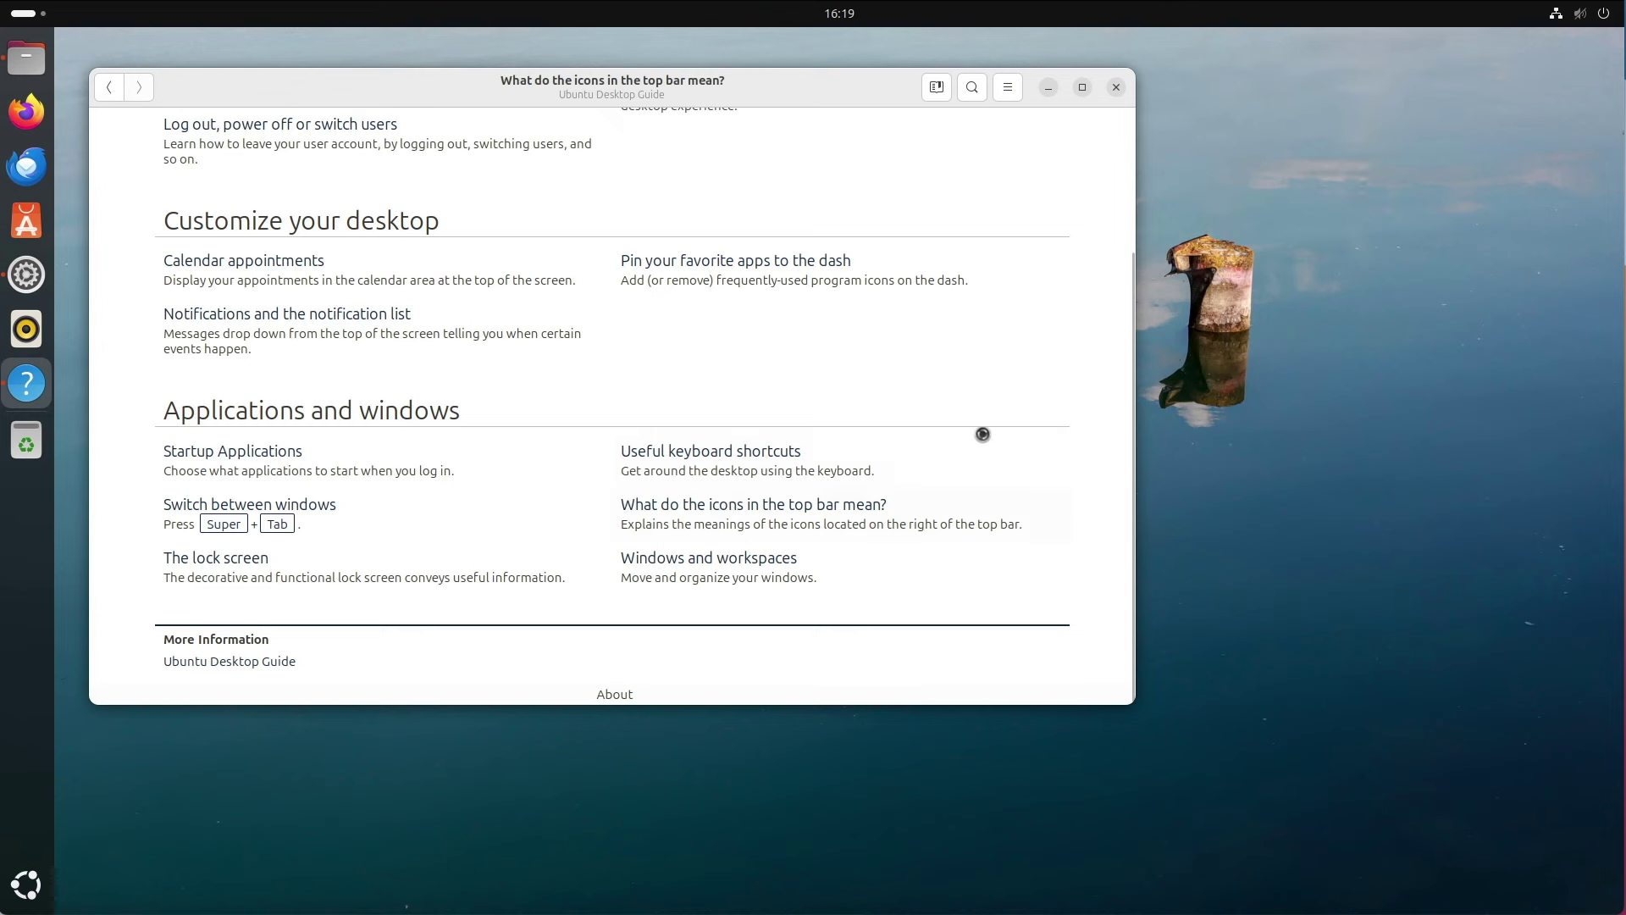
pyautogui.scroll(-15, 331, 428)
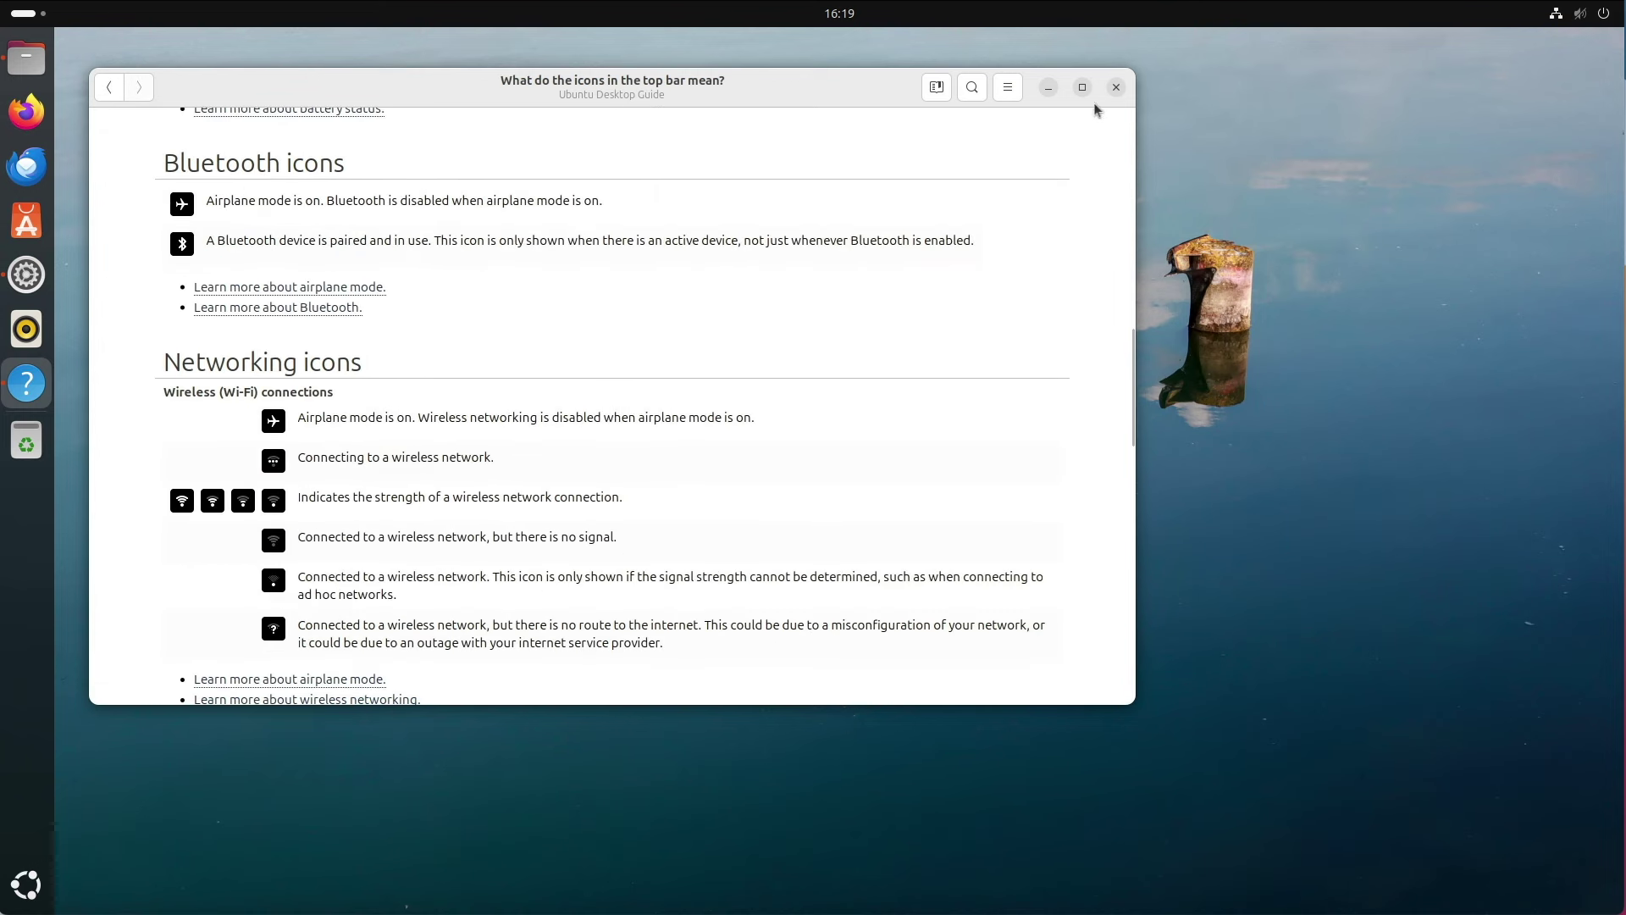
pyautogui.click(1115, 88)
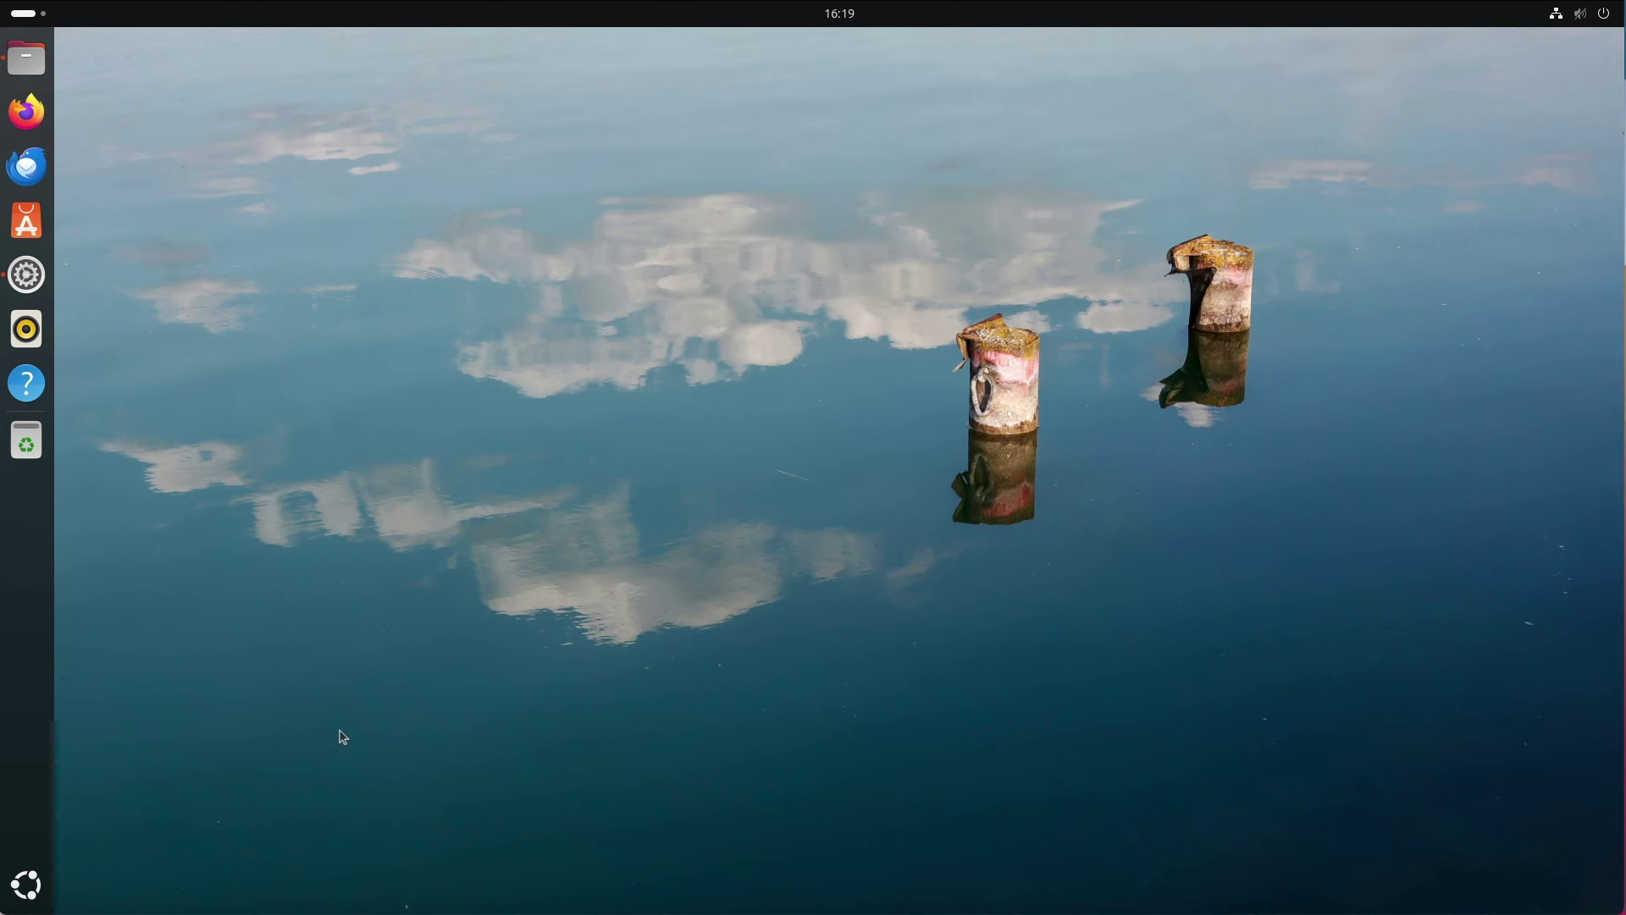
pyautogui.click(26, 885)
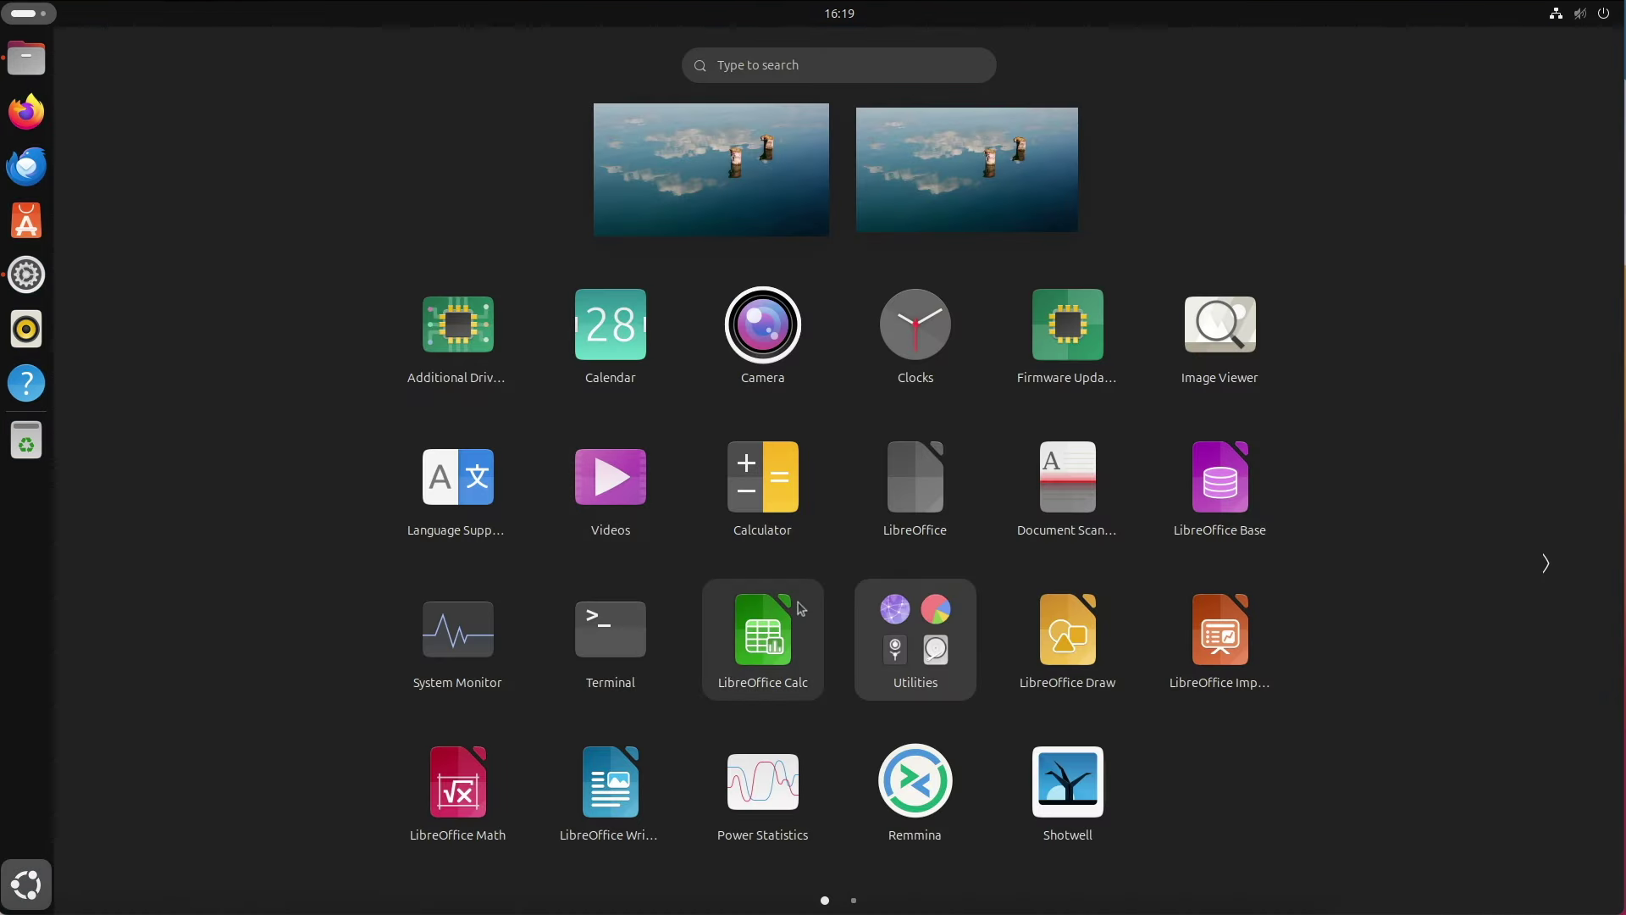
pyautogui.click(1543, 564)
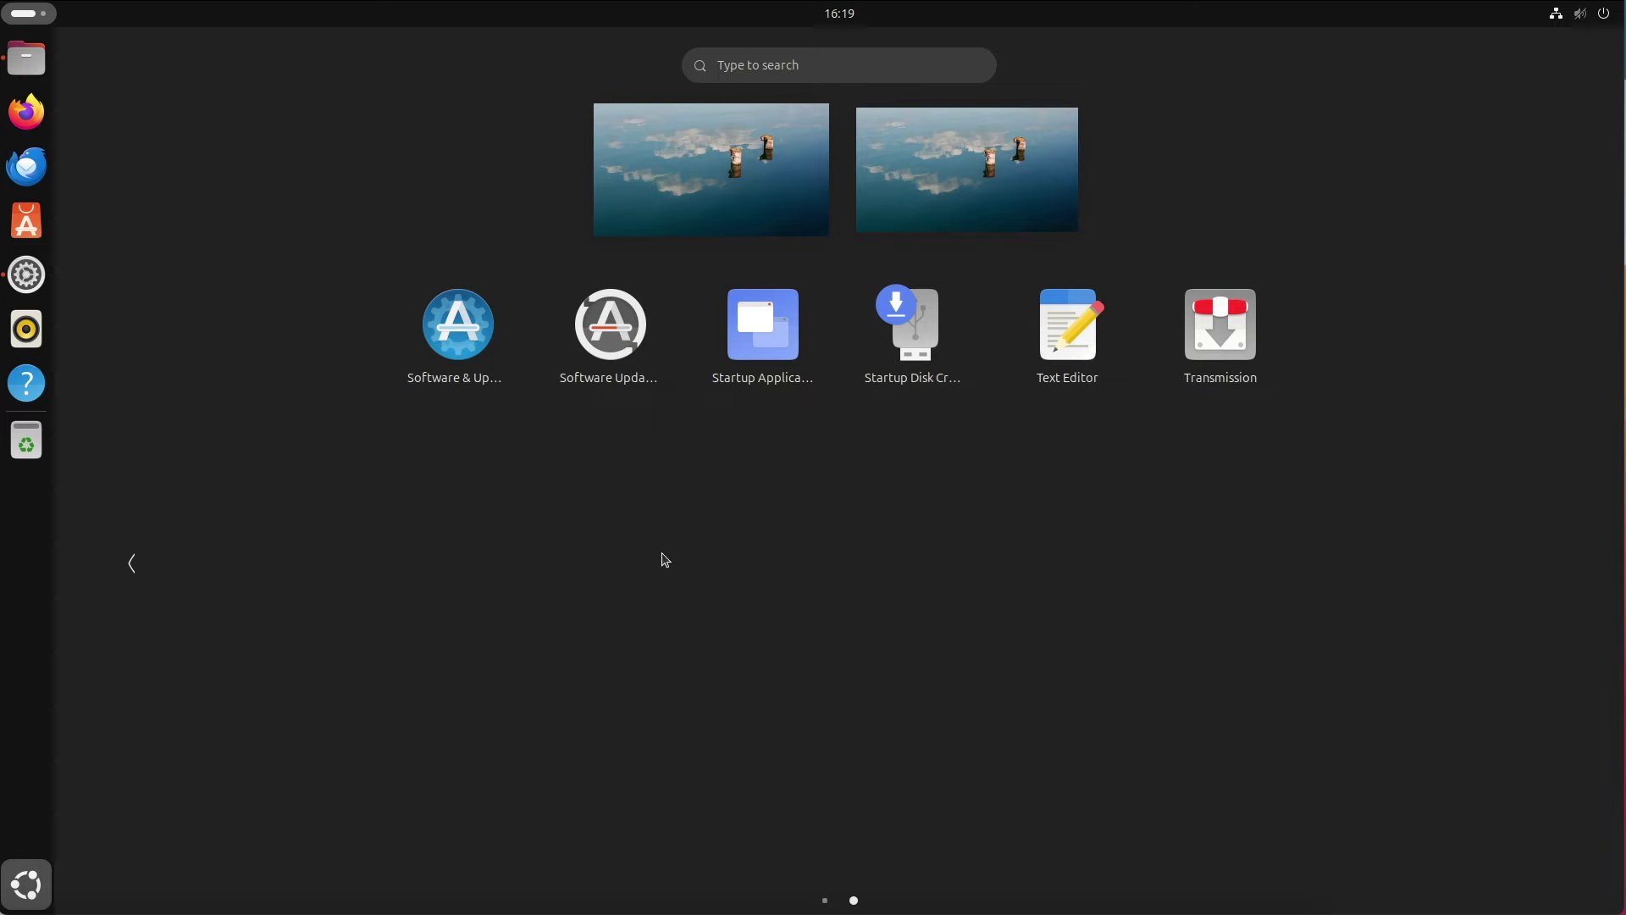
pyautogui.click(130, 564)
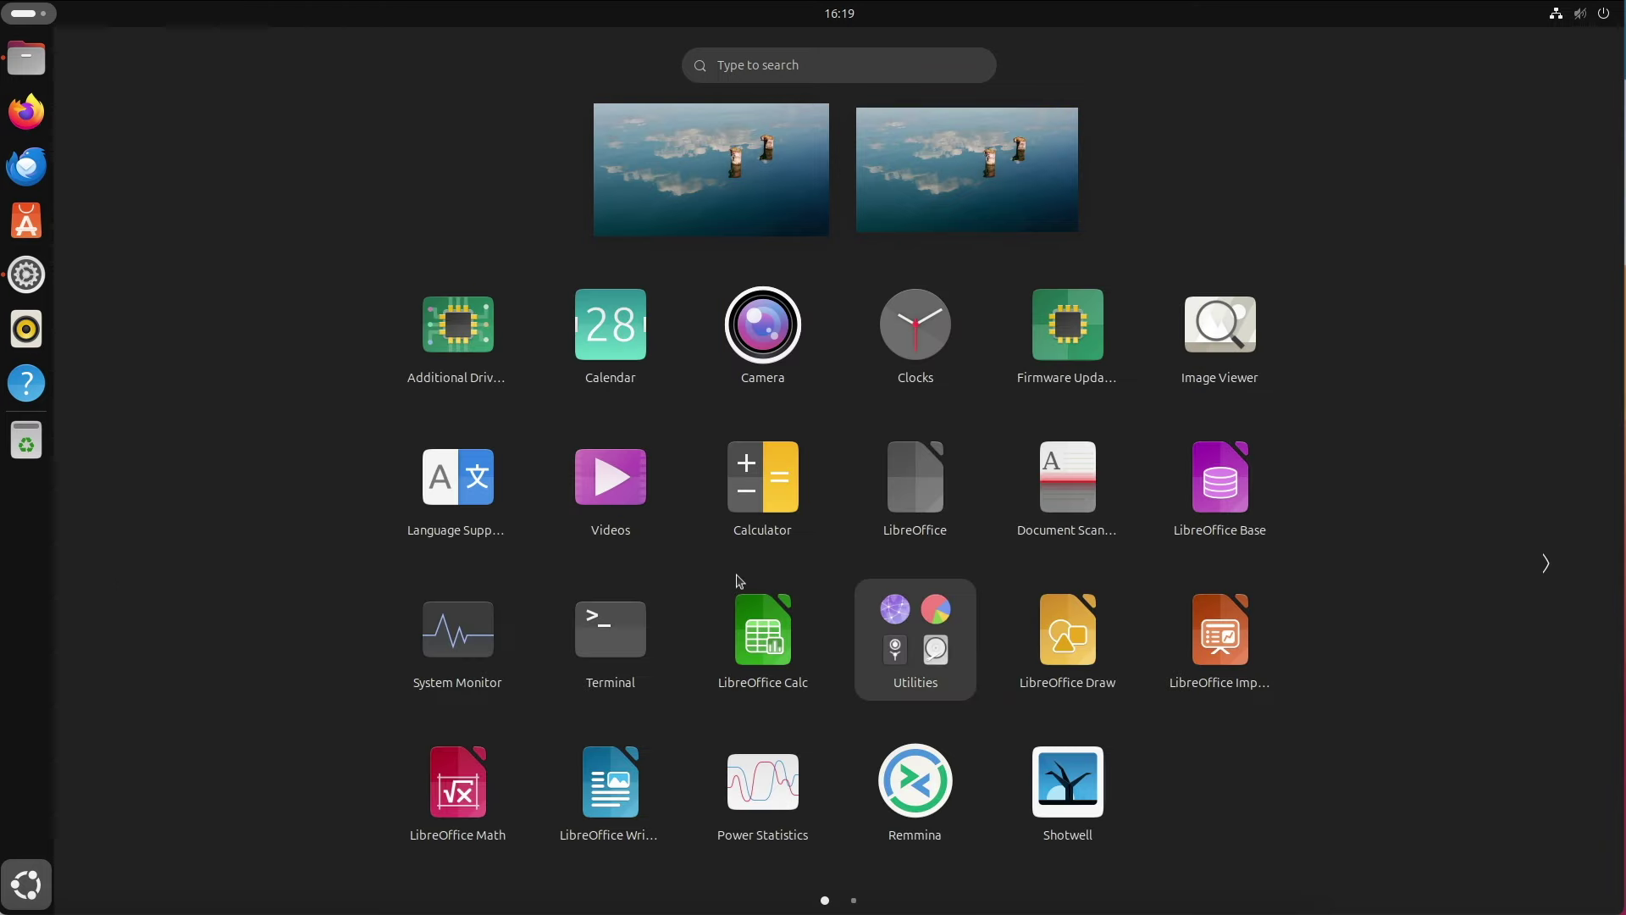
pyautogui.click(470, 644)
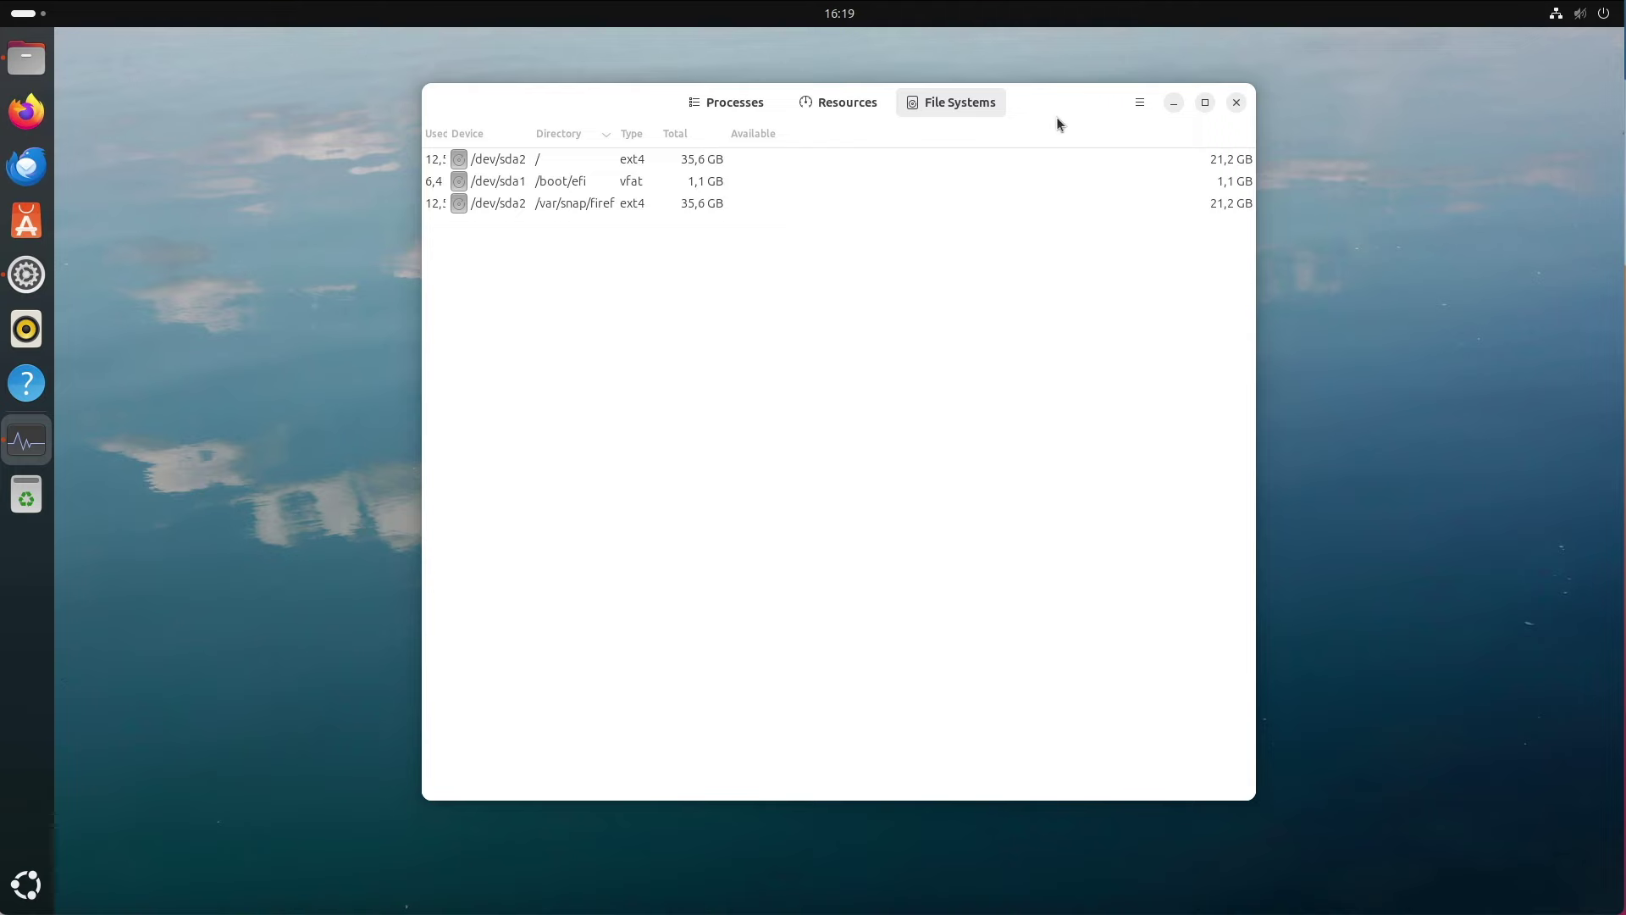
pyautogui.click(827, 110)
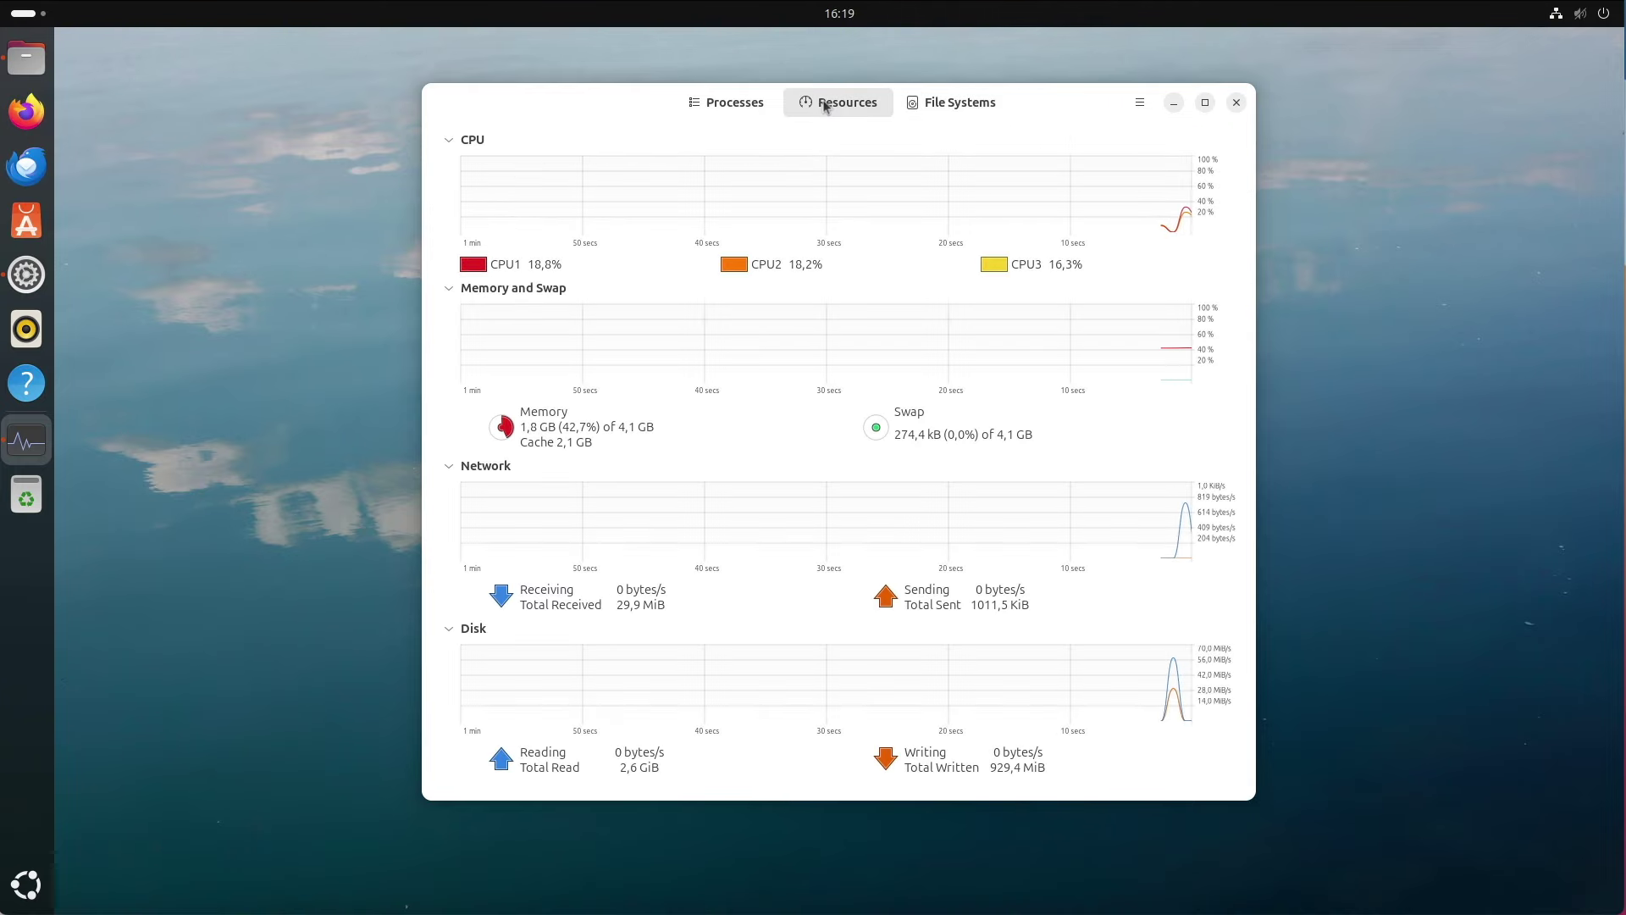
pyautogui.click(721, 101)
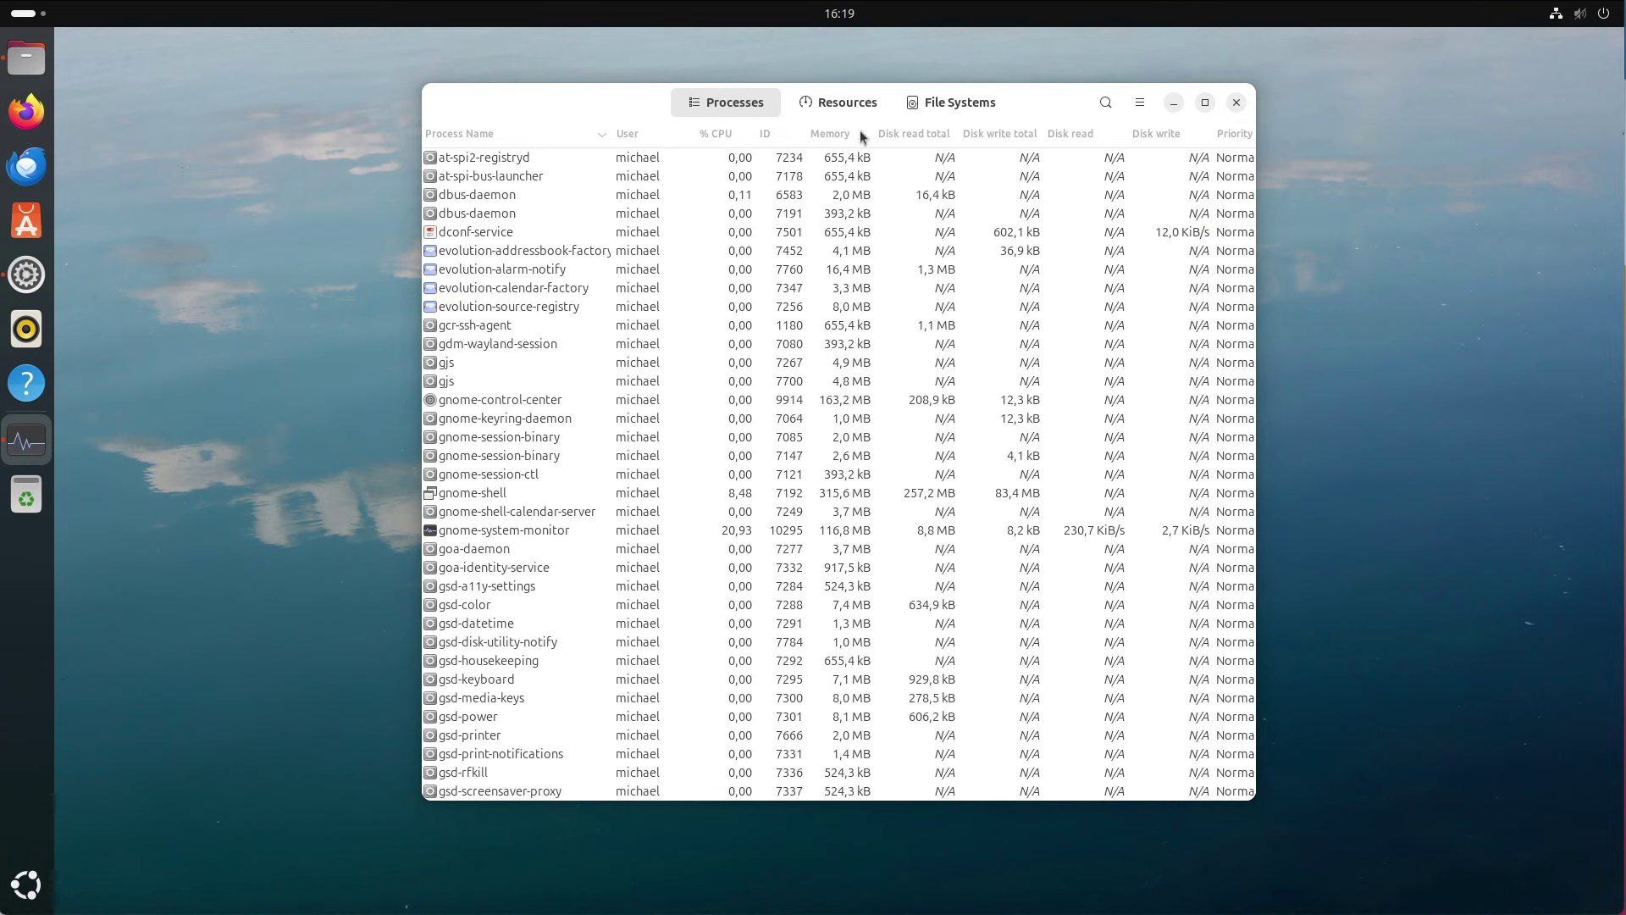
pyautogui.click(1140, 103)
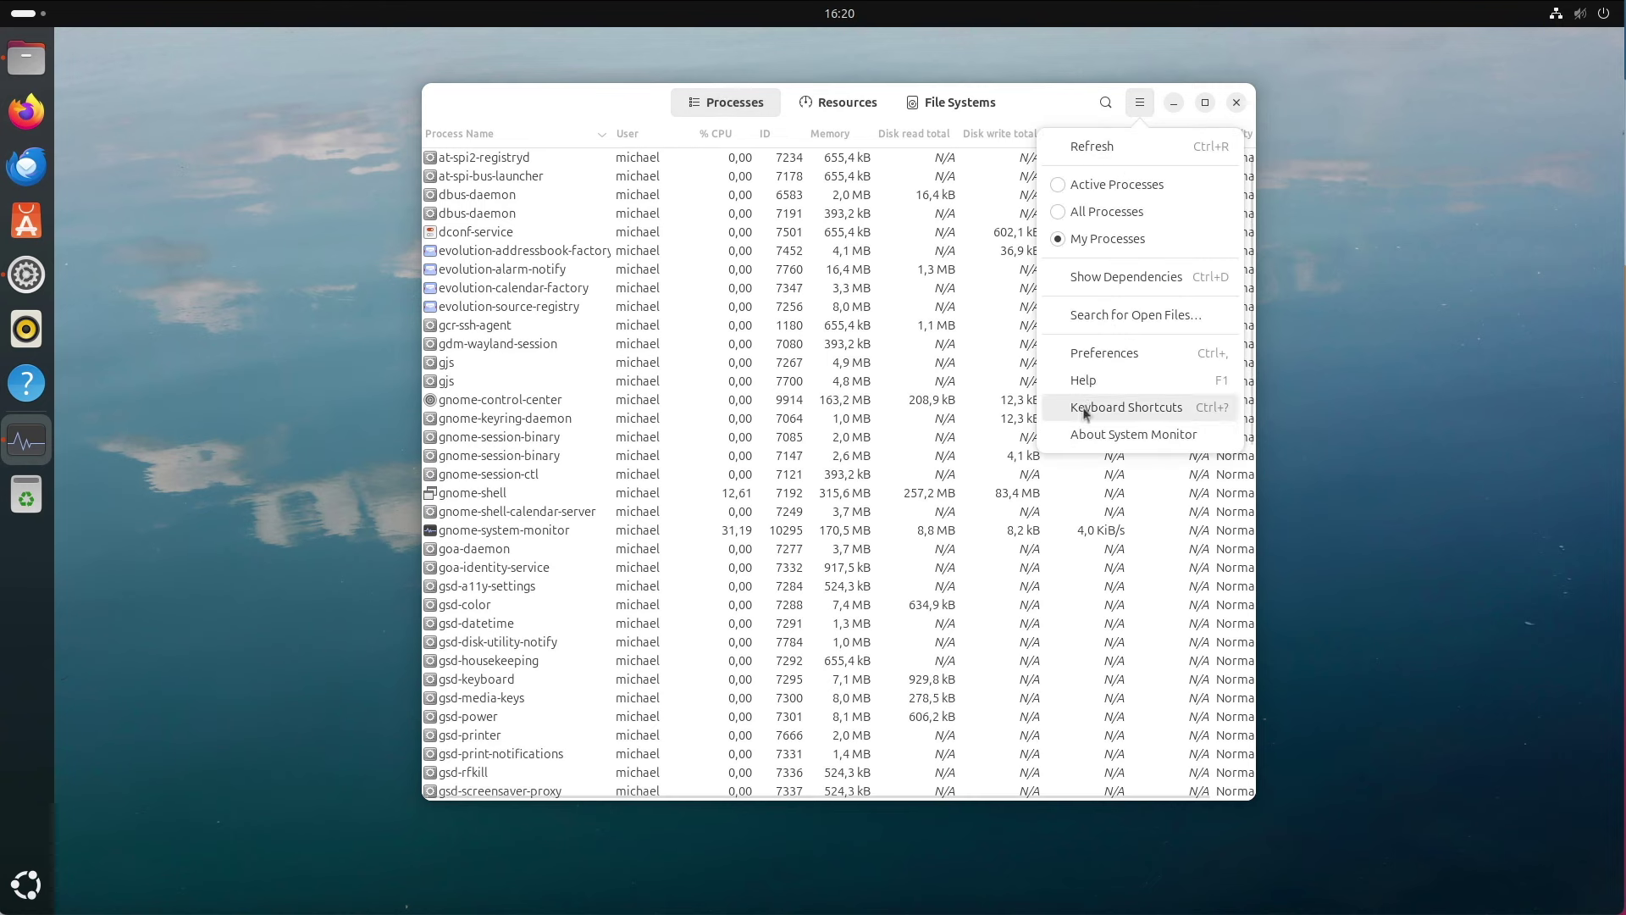
pyautogui.click(1085, 435)
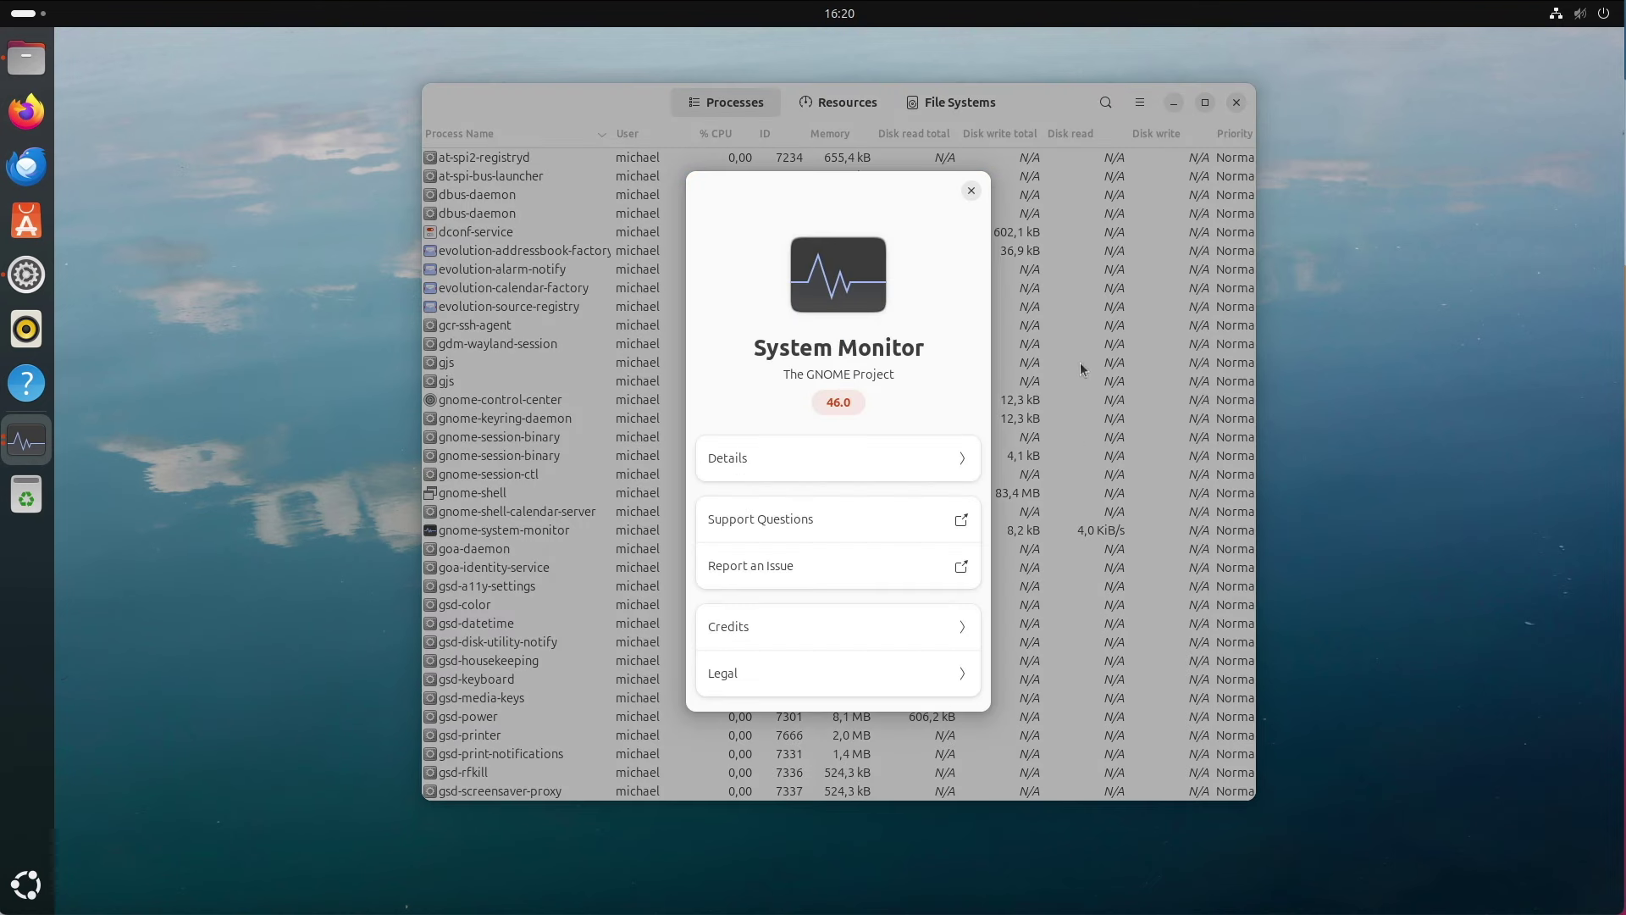
pyautogui.click(971, 191)
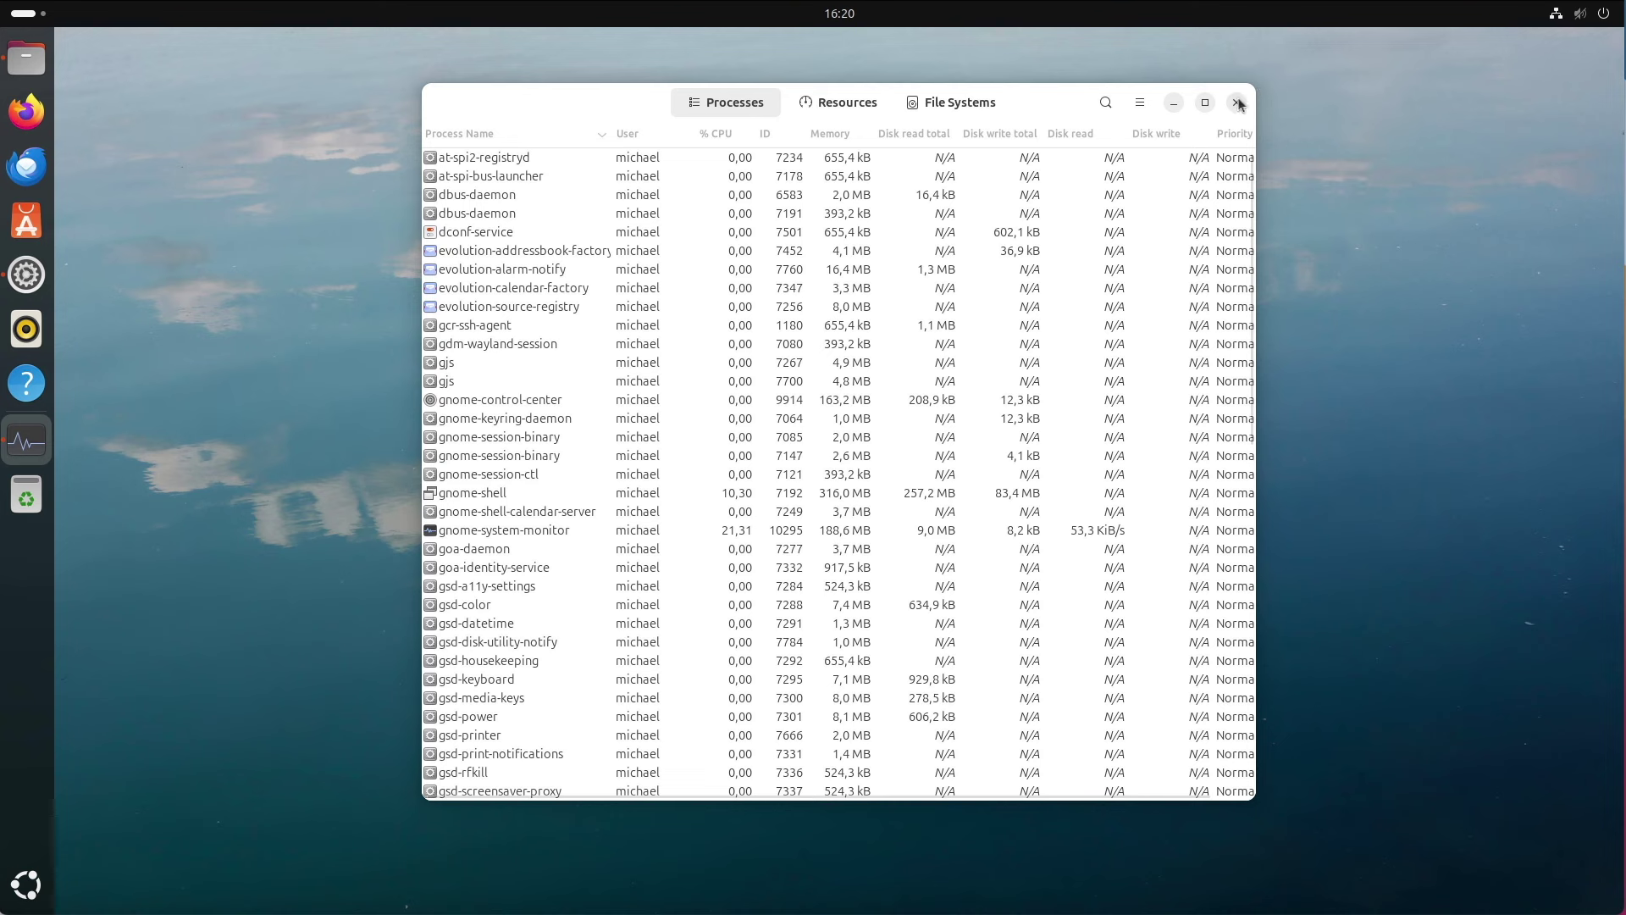
pyautogui.click(1235, 103)
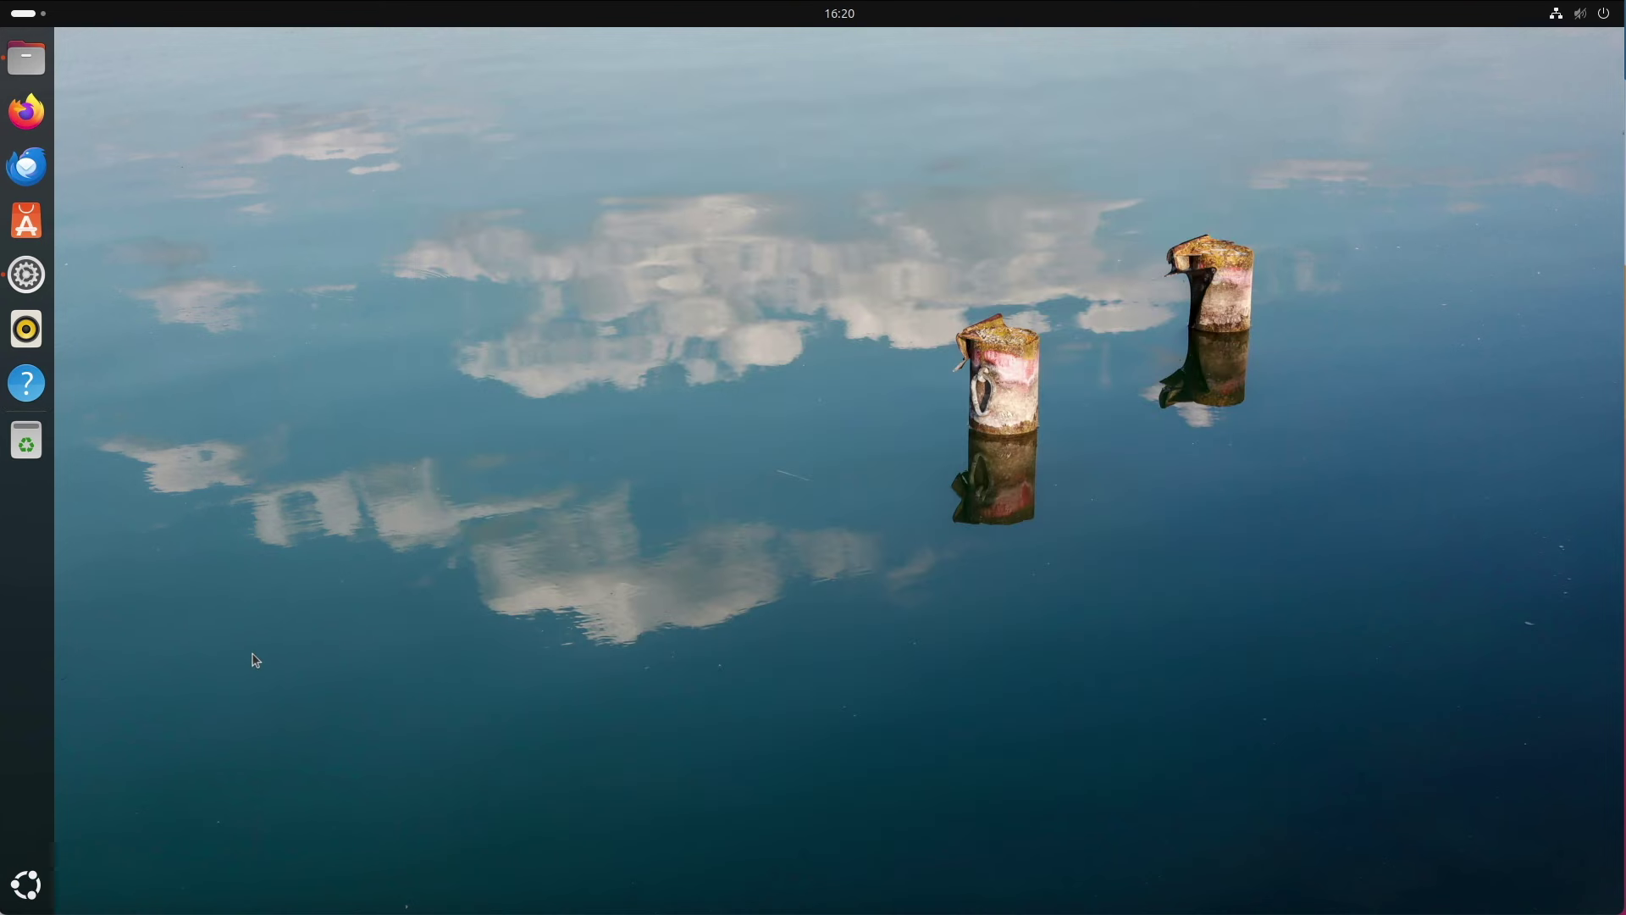
# - Open Terminal from the app grid and try running neofetch
pyautogui.click(28, 882)
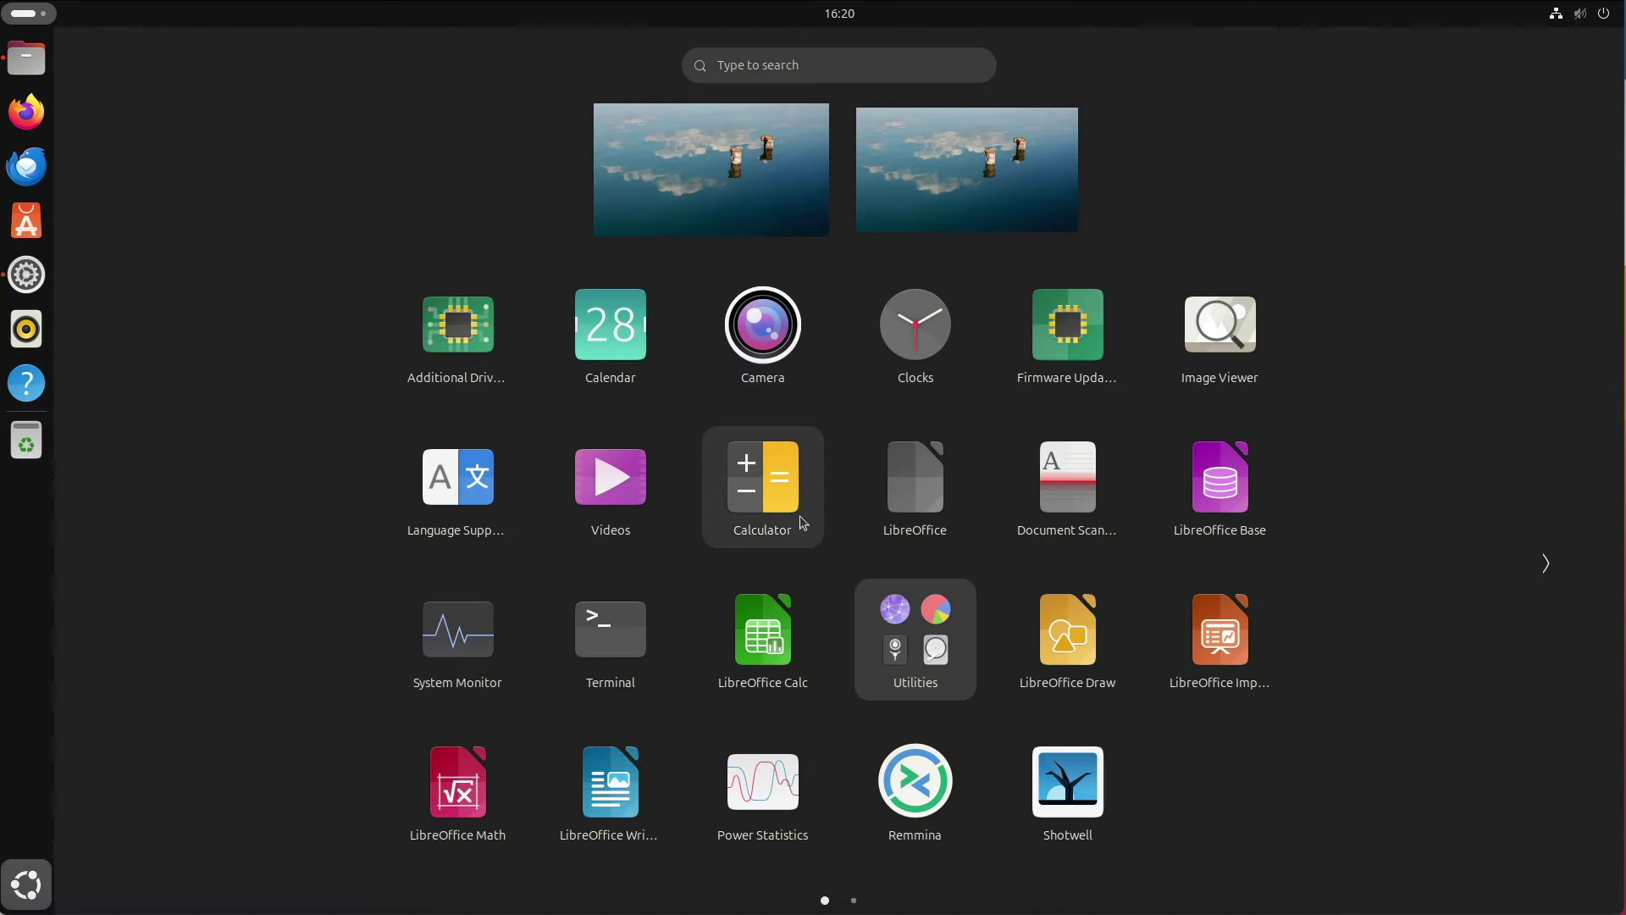
pyautogui.click(634, 613)
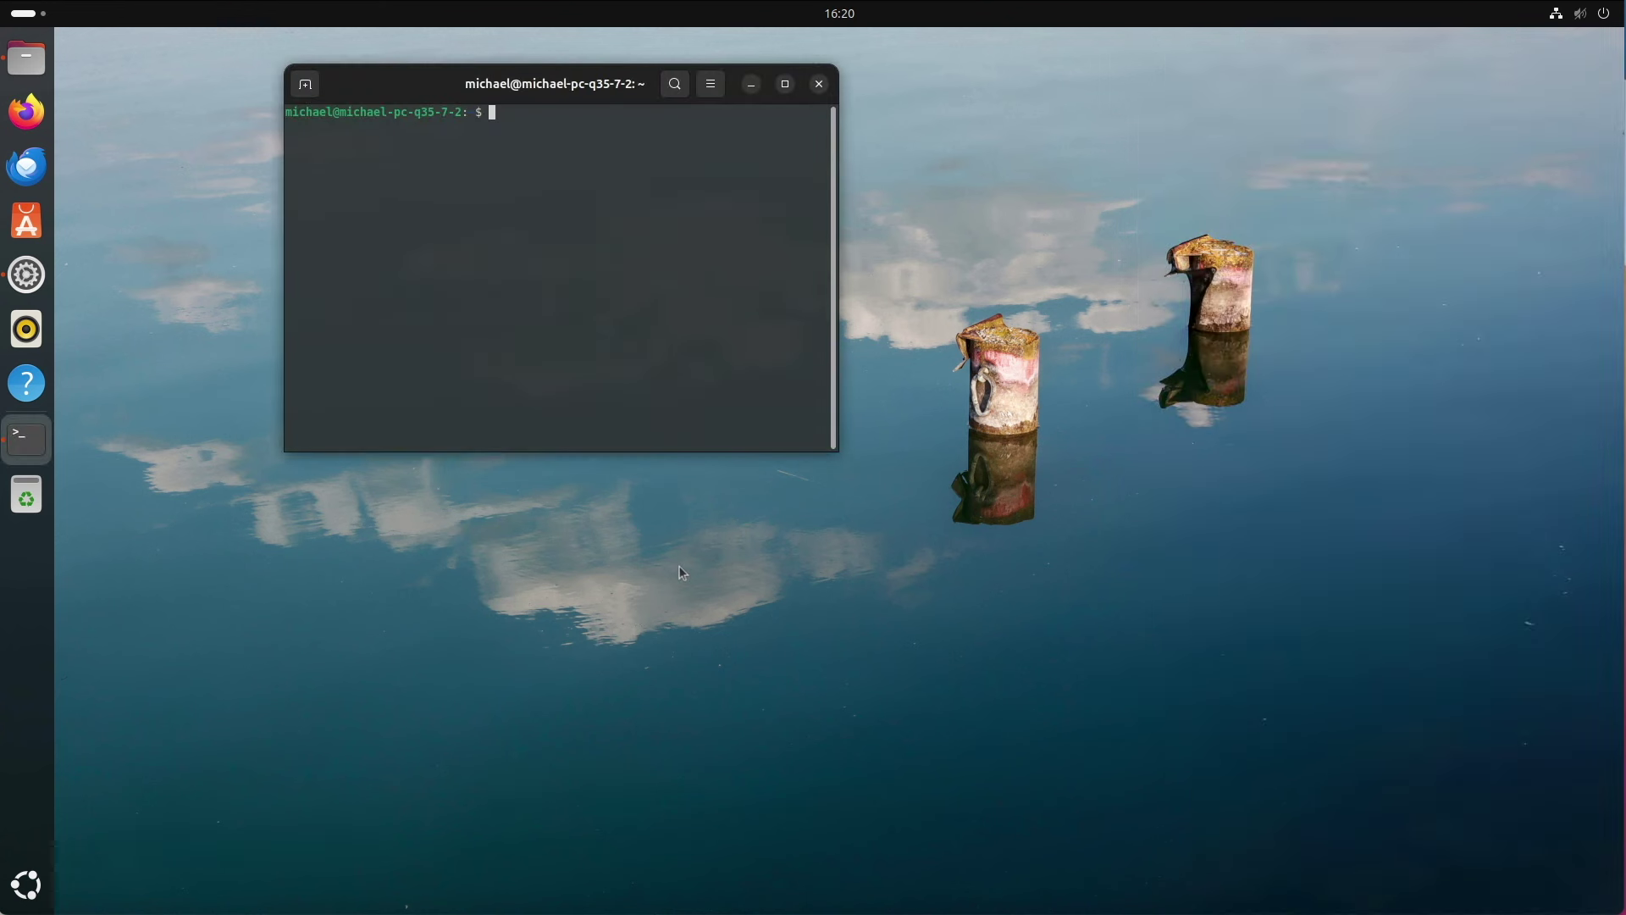
pyautogui.write('neofetch')
pyautogui.press('Return')
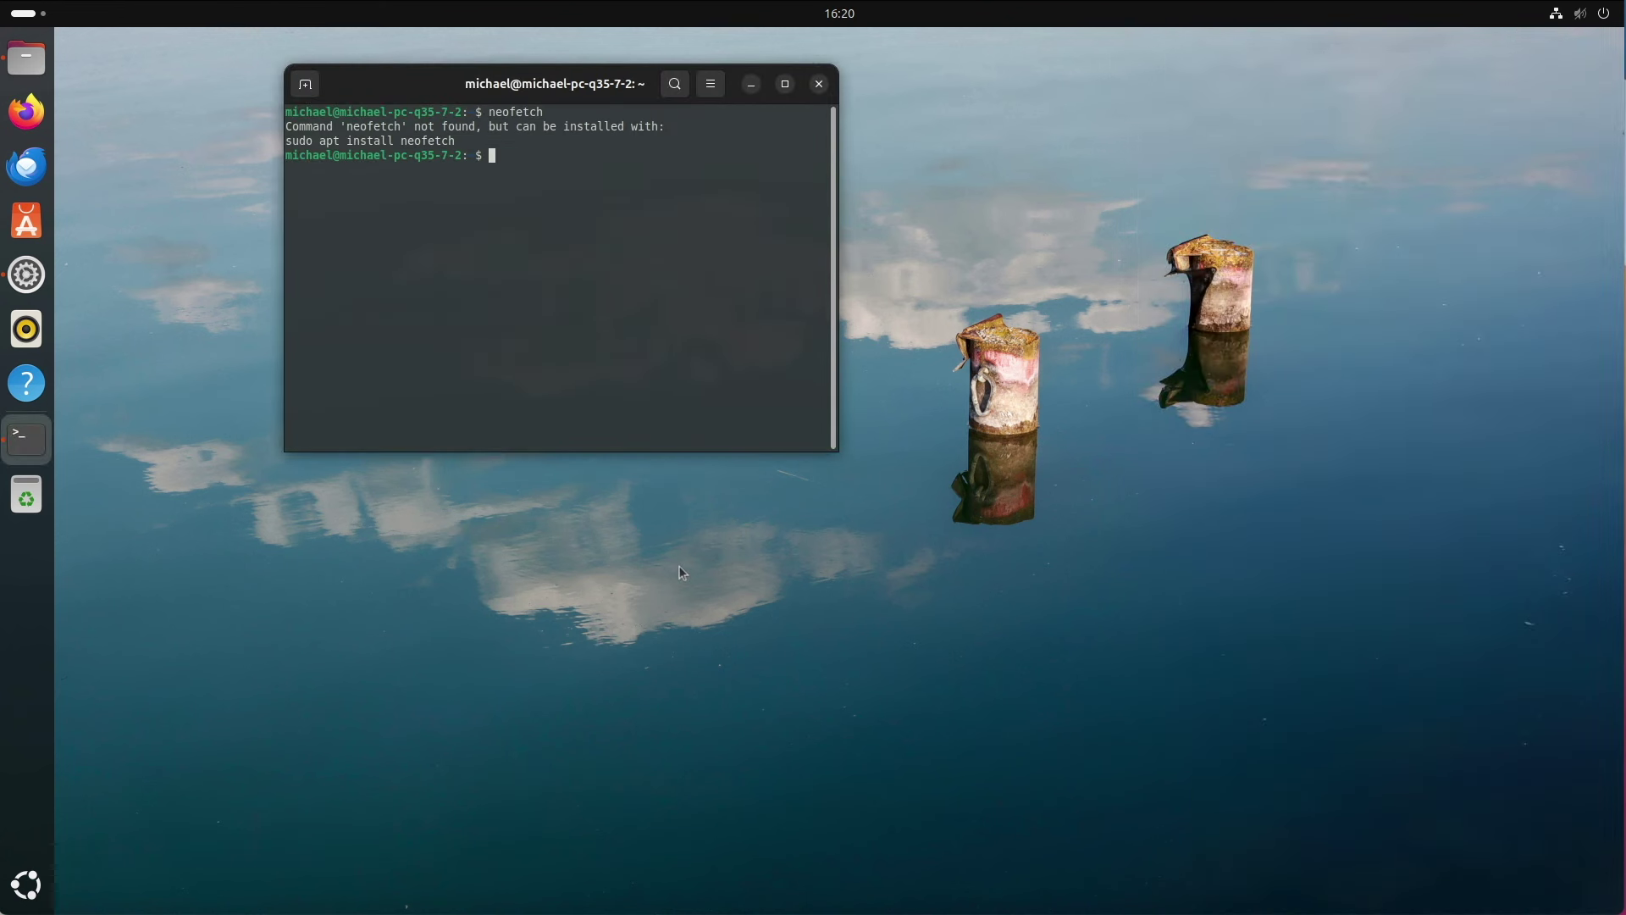
# - Install neofetch with 'sudo apt install neofetch', confirming the prompt with y
pyautogui.write('sudo apt install neofetch')
pyautogui.press('Return')
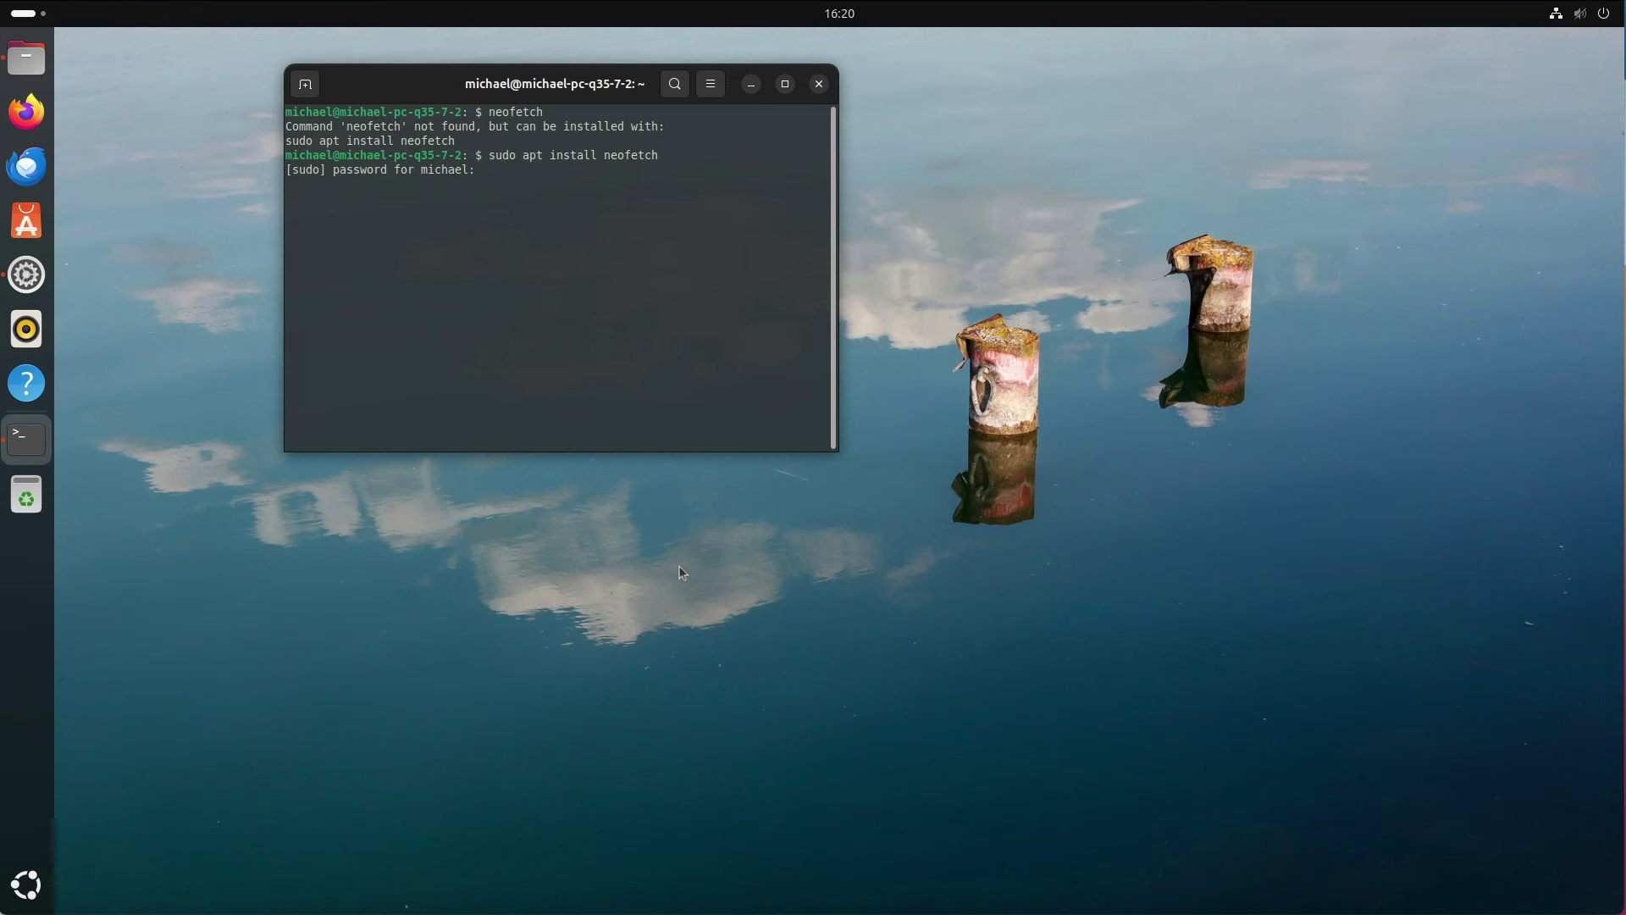
pyautogui.press('Return')
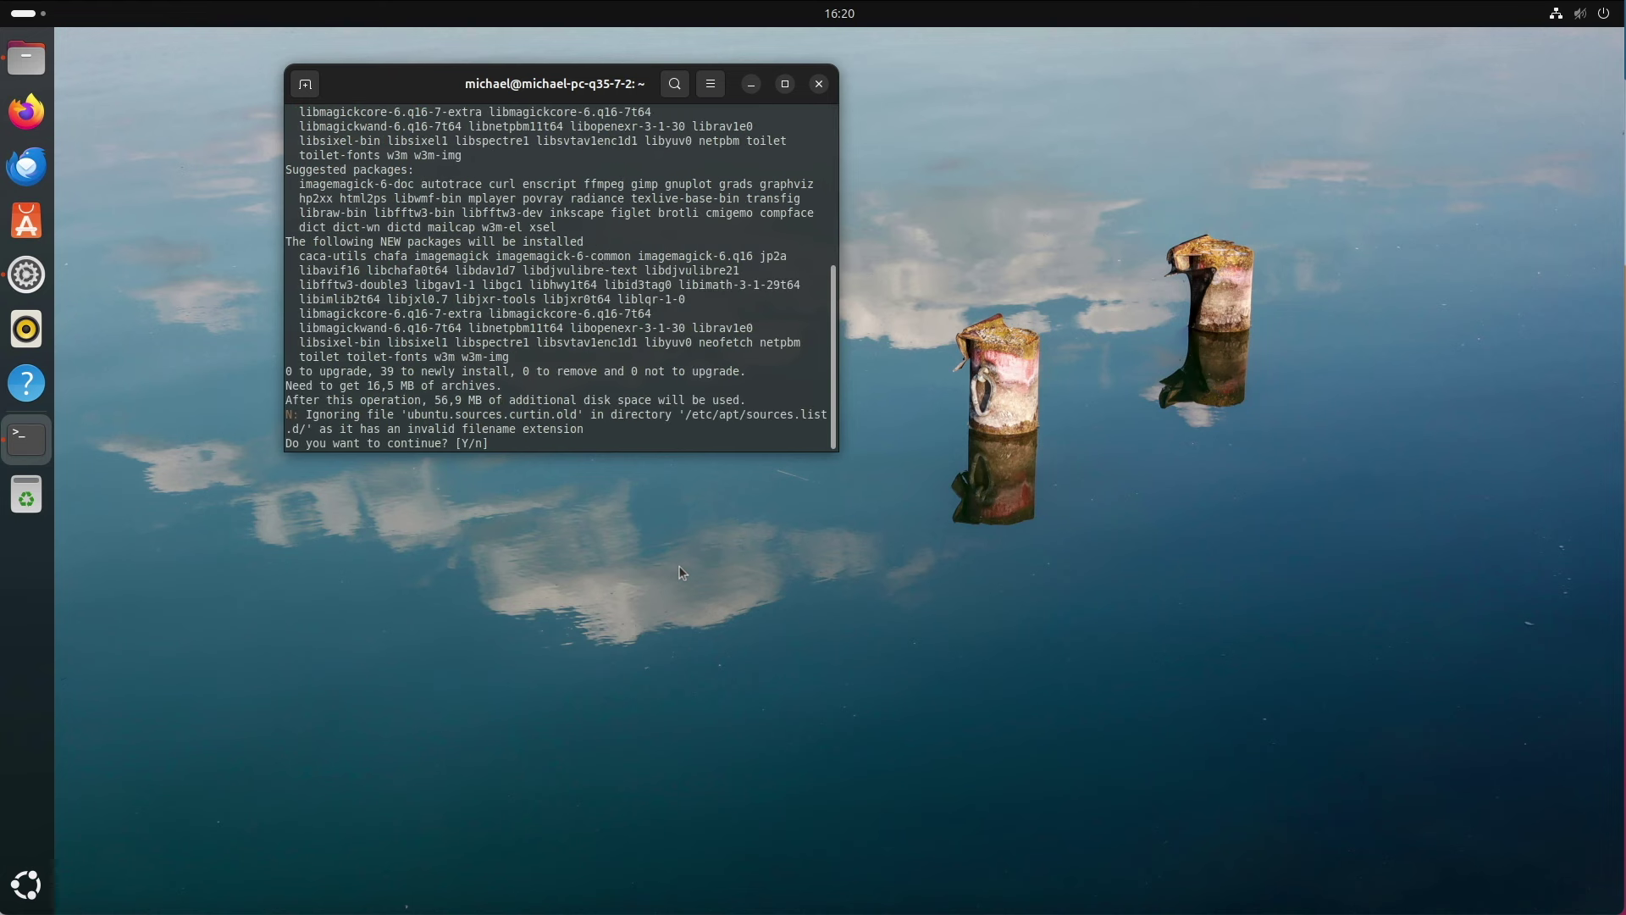
pyautogui.write('j')
pyautogui.press('Return')
pyautogui.write('c')
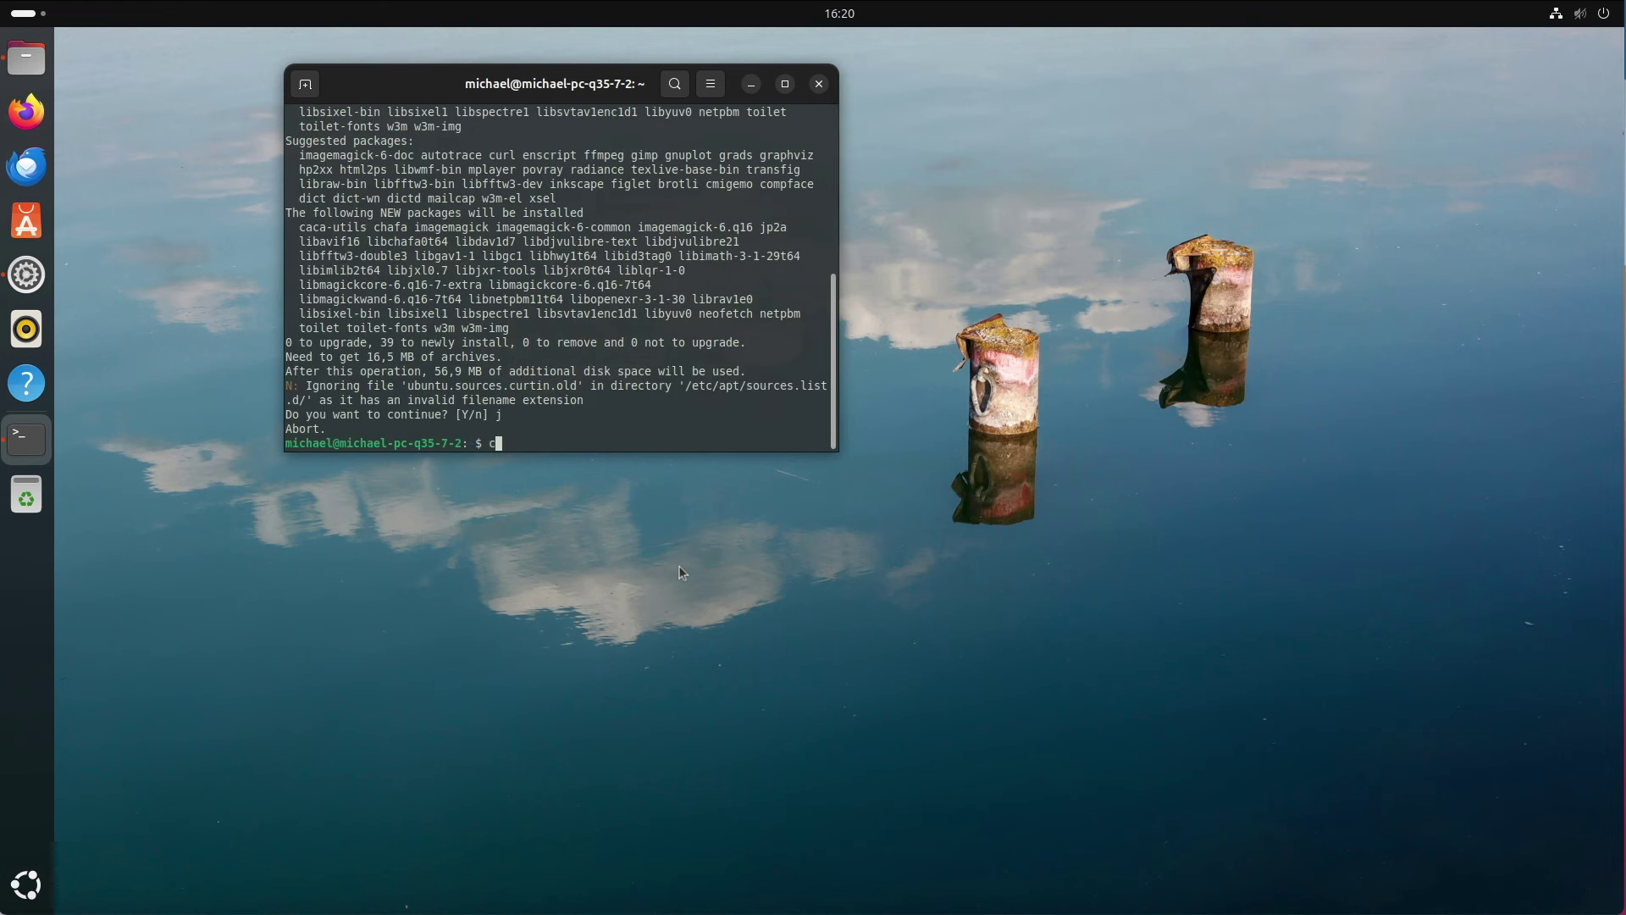
pyautogui.write('lear')
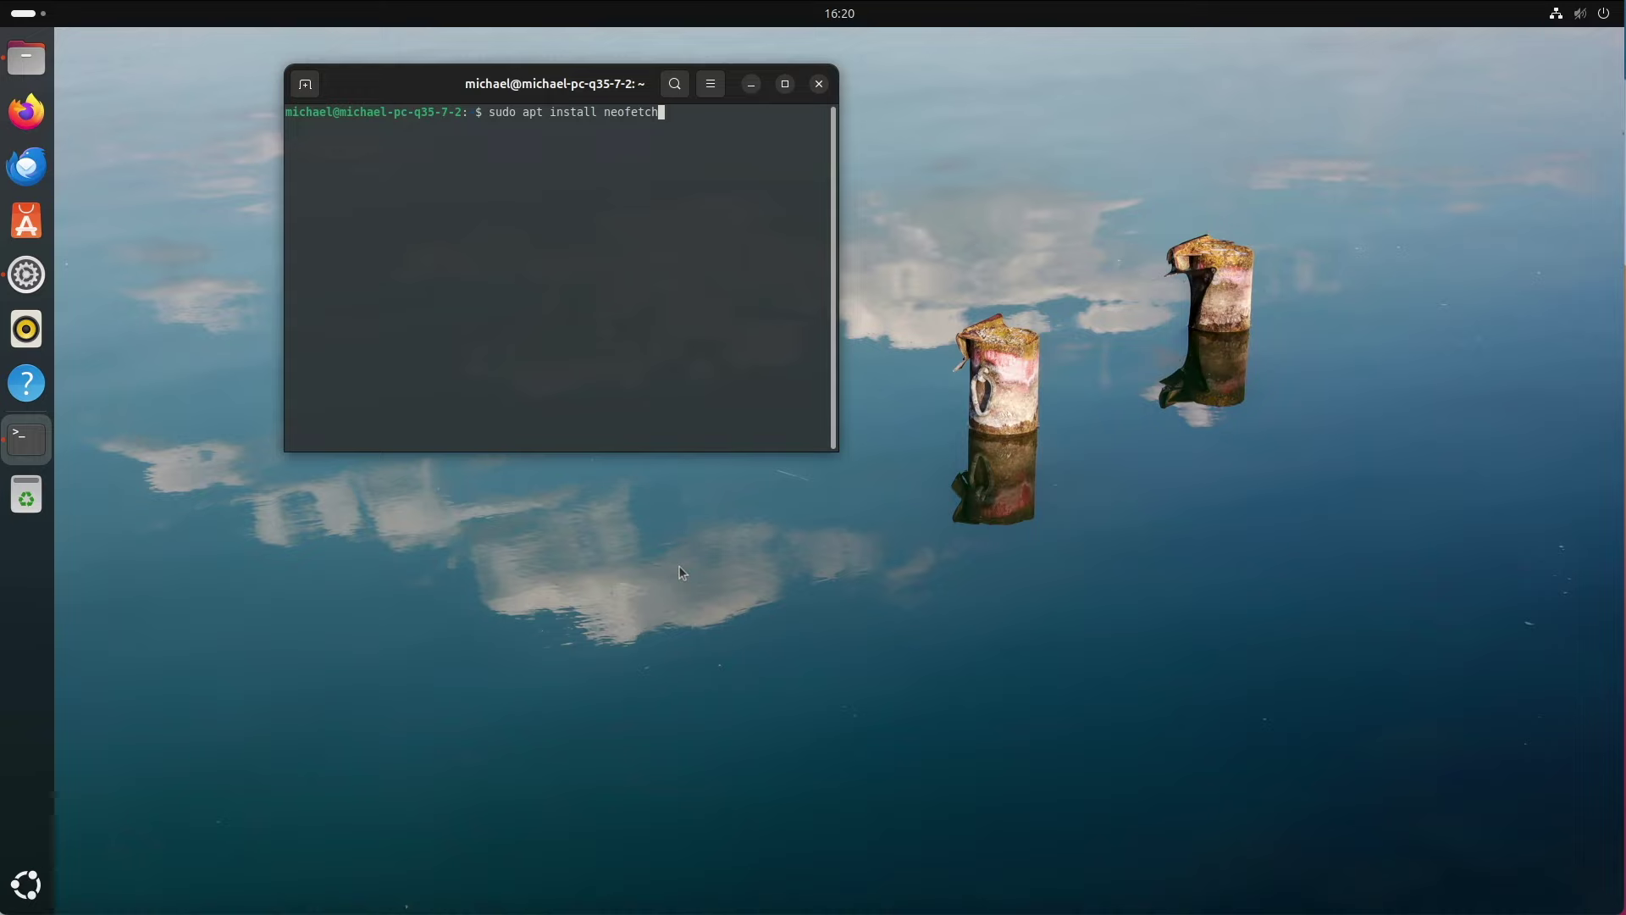
pyautogui.write('y')
pyautogui.press('Return')
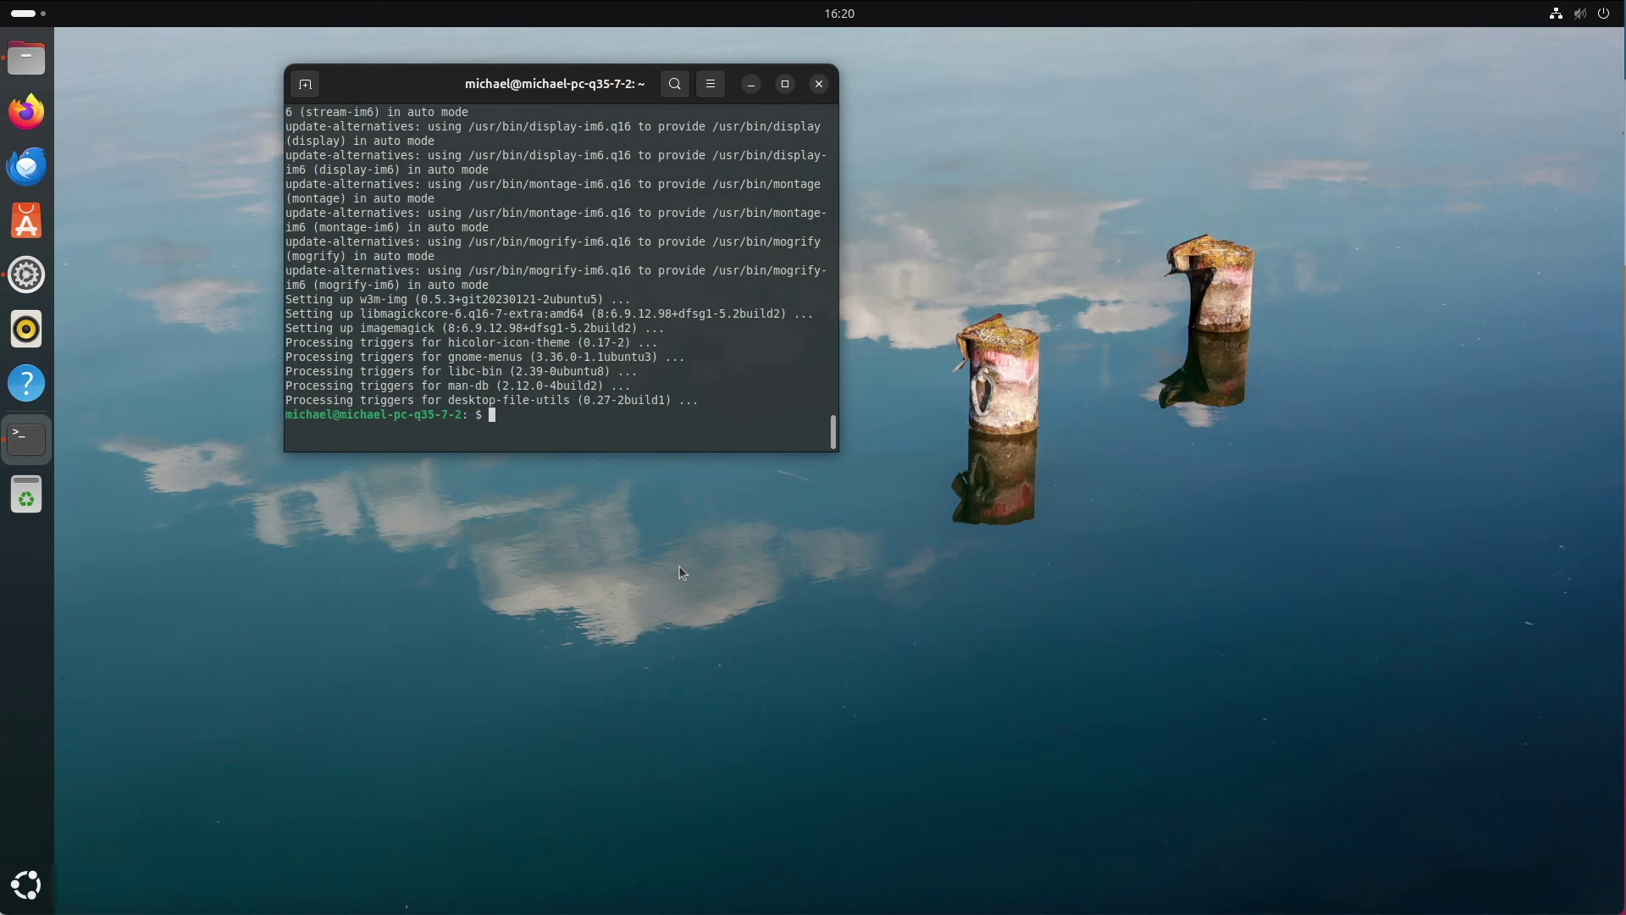
# - Run neofetch to show the Ubuntu 24.04 system summary, then close Terminal
pyautogui.write('neofetch')
pyautogui.press('Return')
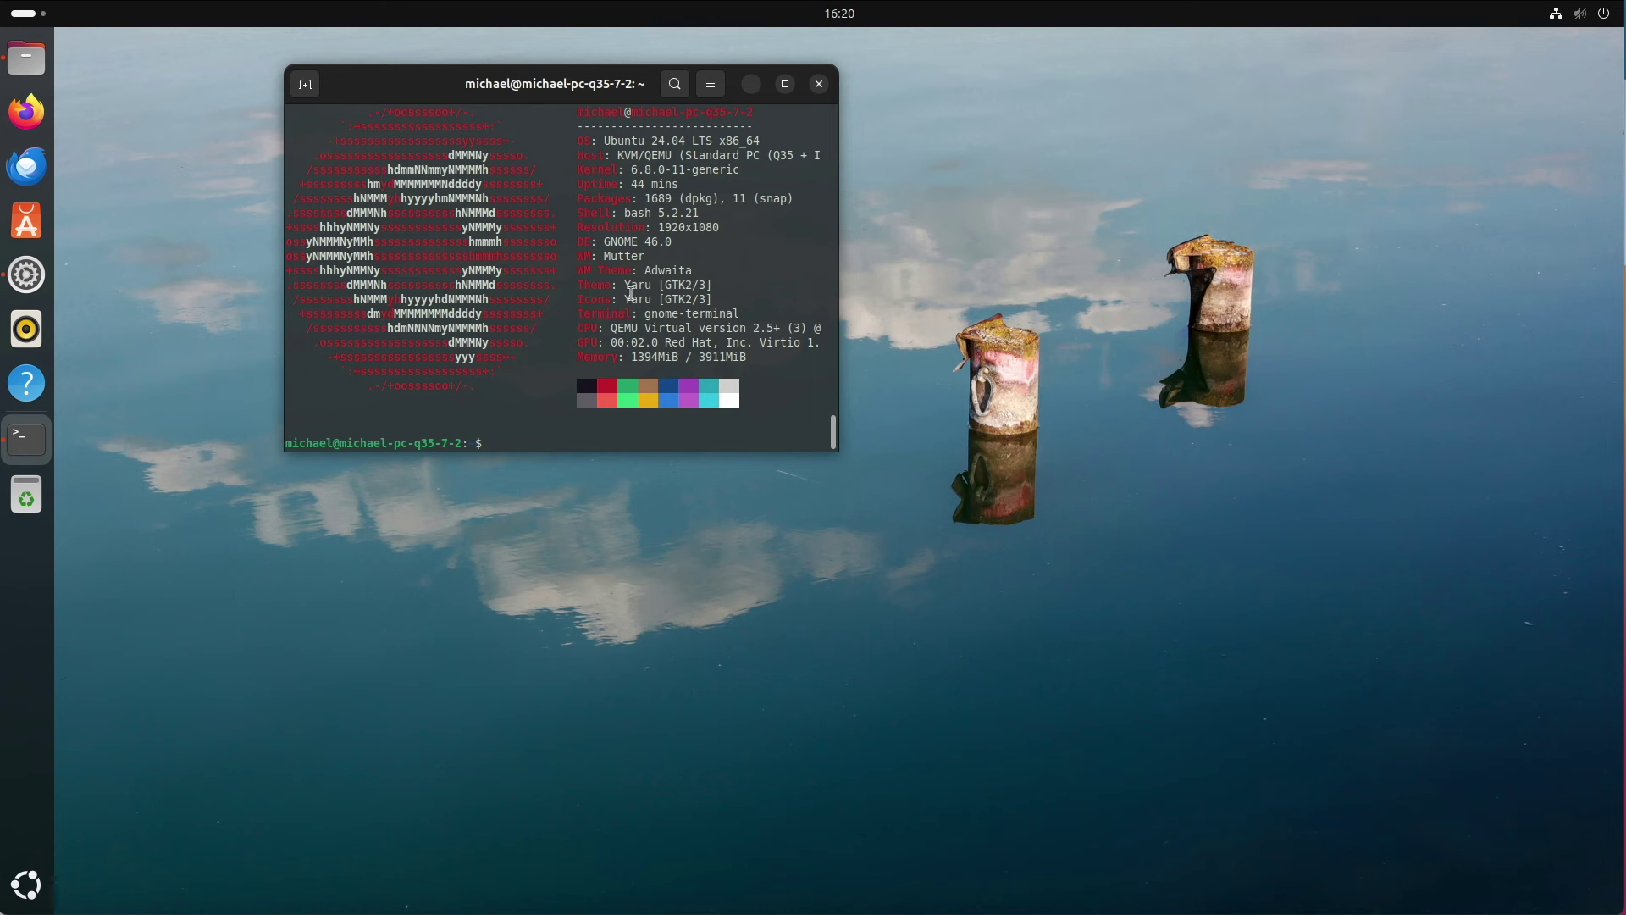
pyautogui.click(818, 84)
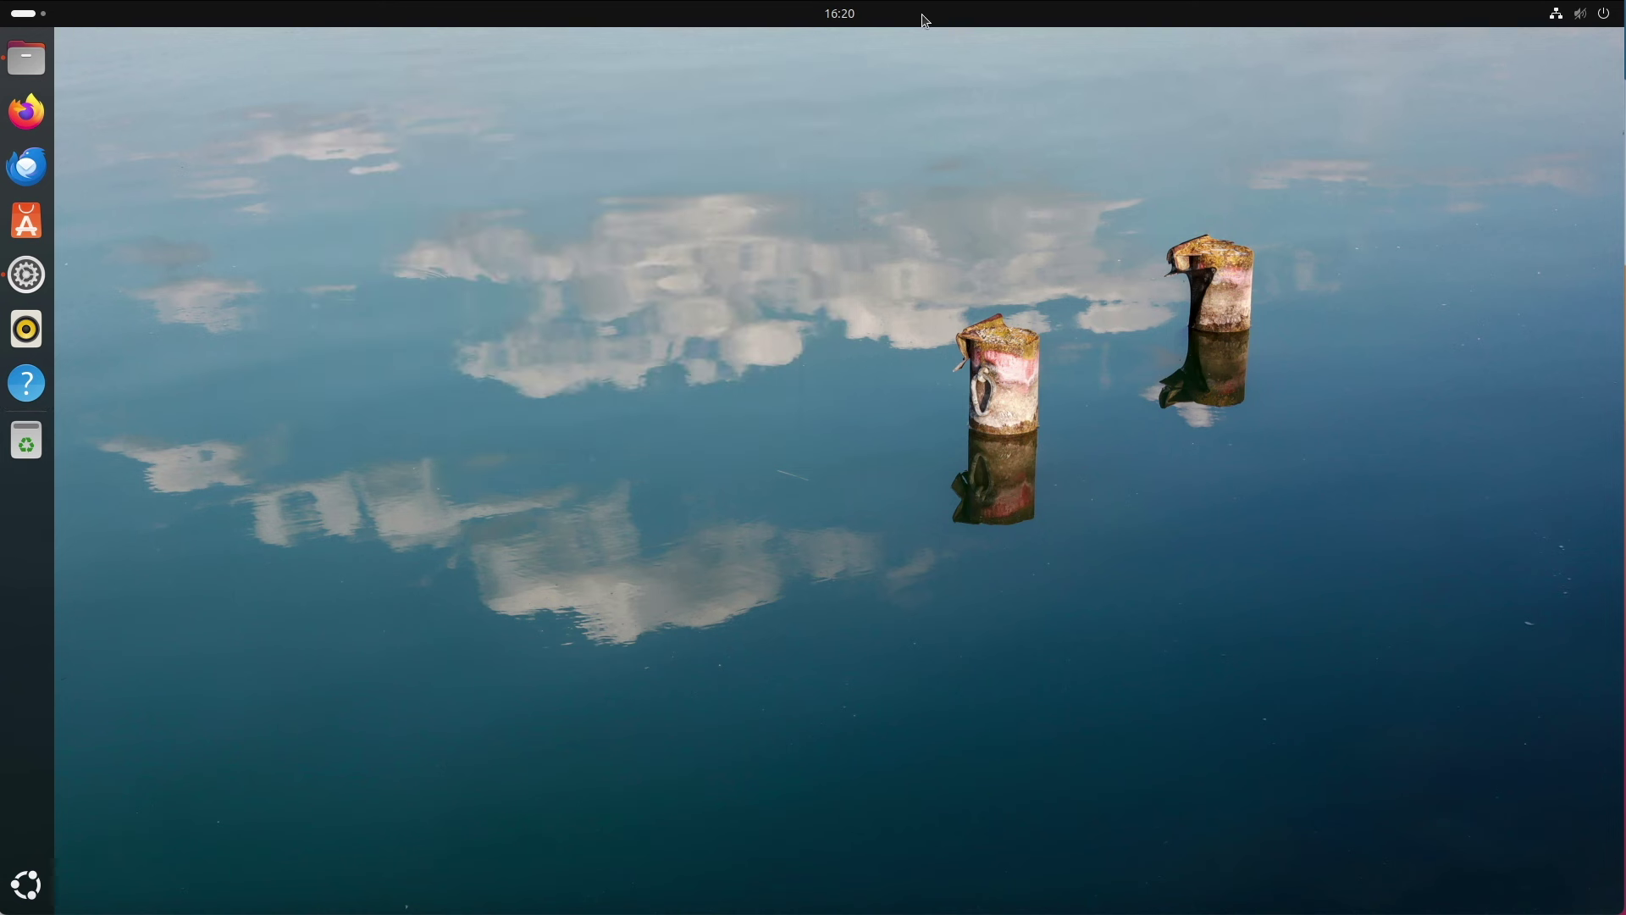